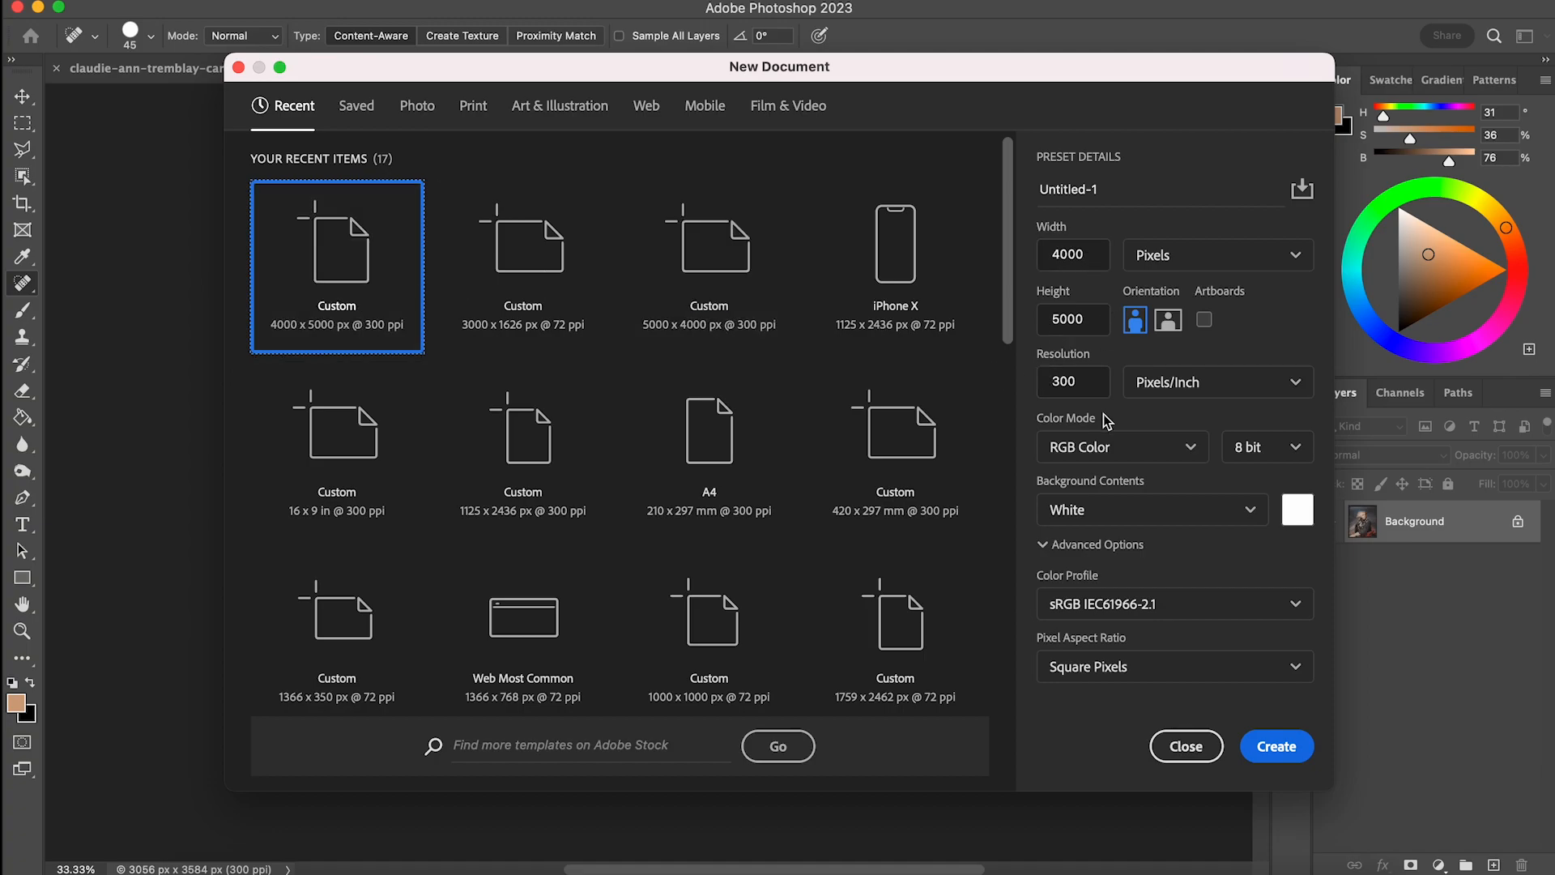
# Create a 4000 x 5000 px document at 300 ppi on white, and bring up the general's portrait document.
pyautogui.click(1269, 747)
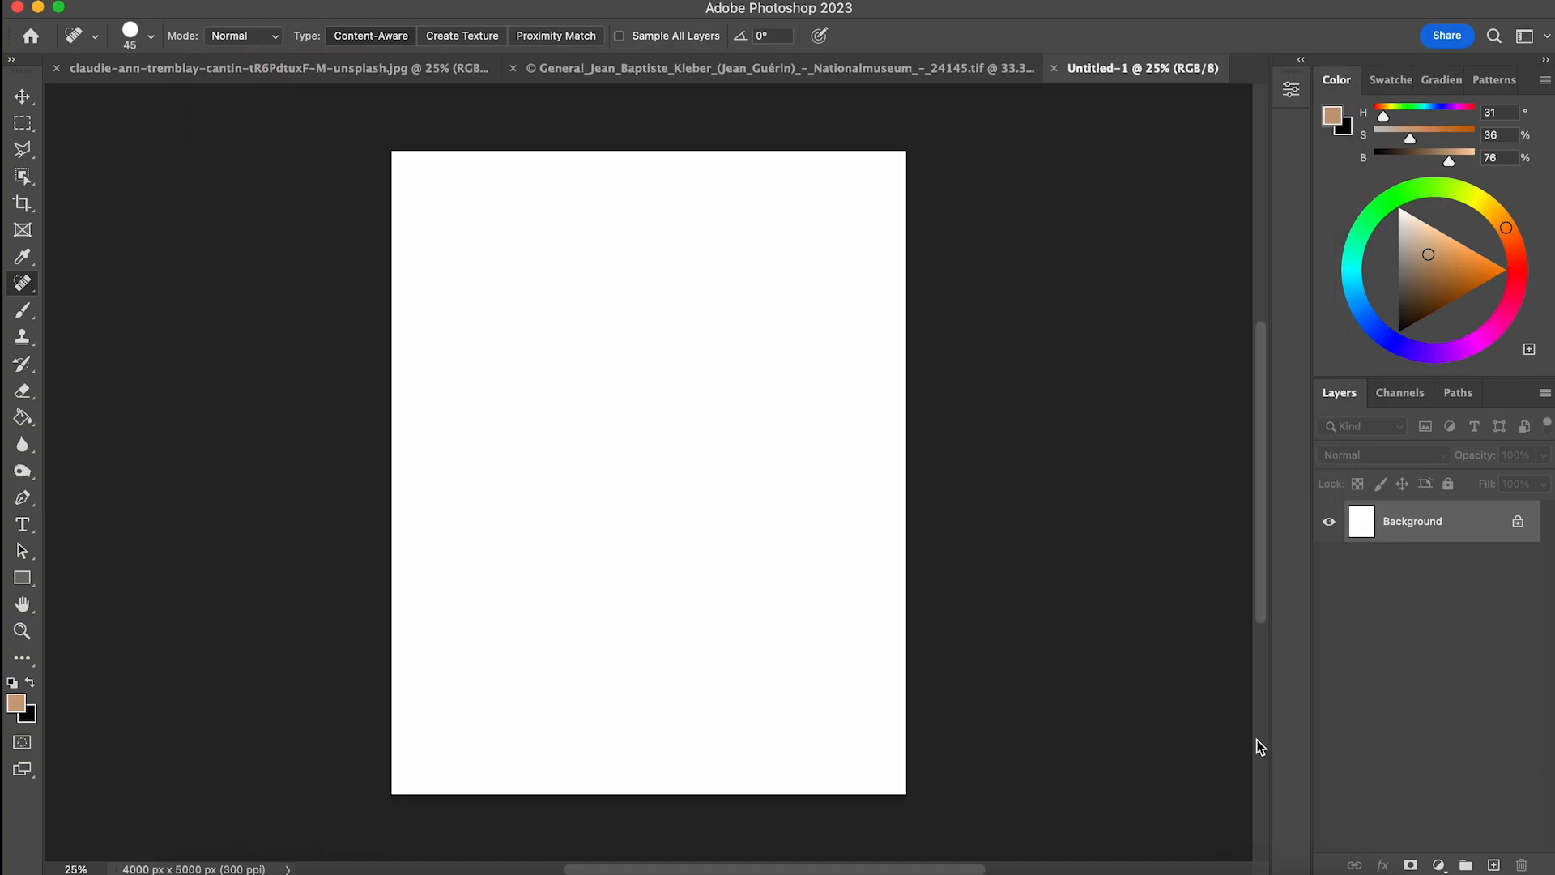
pyautogui.click(732, 70)
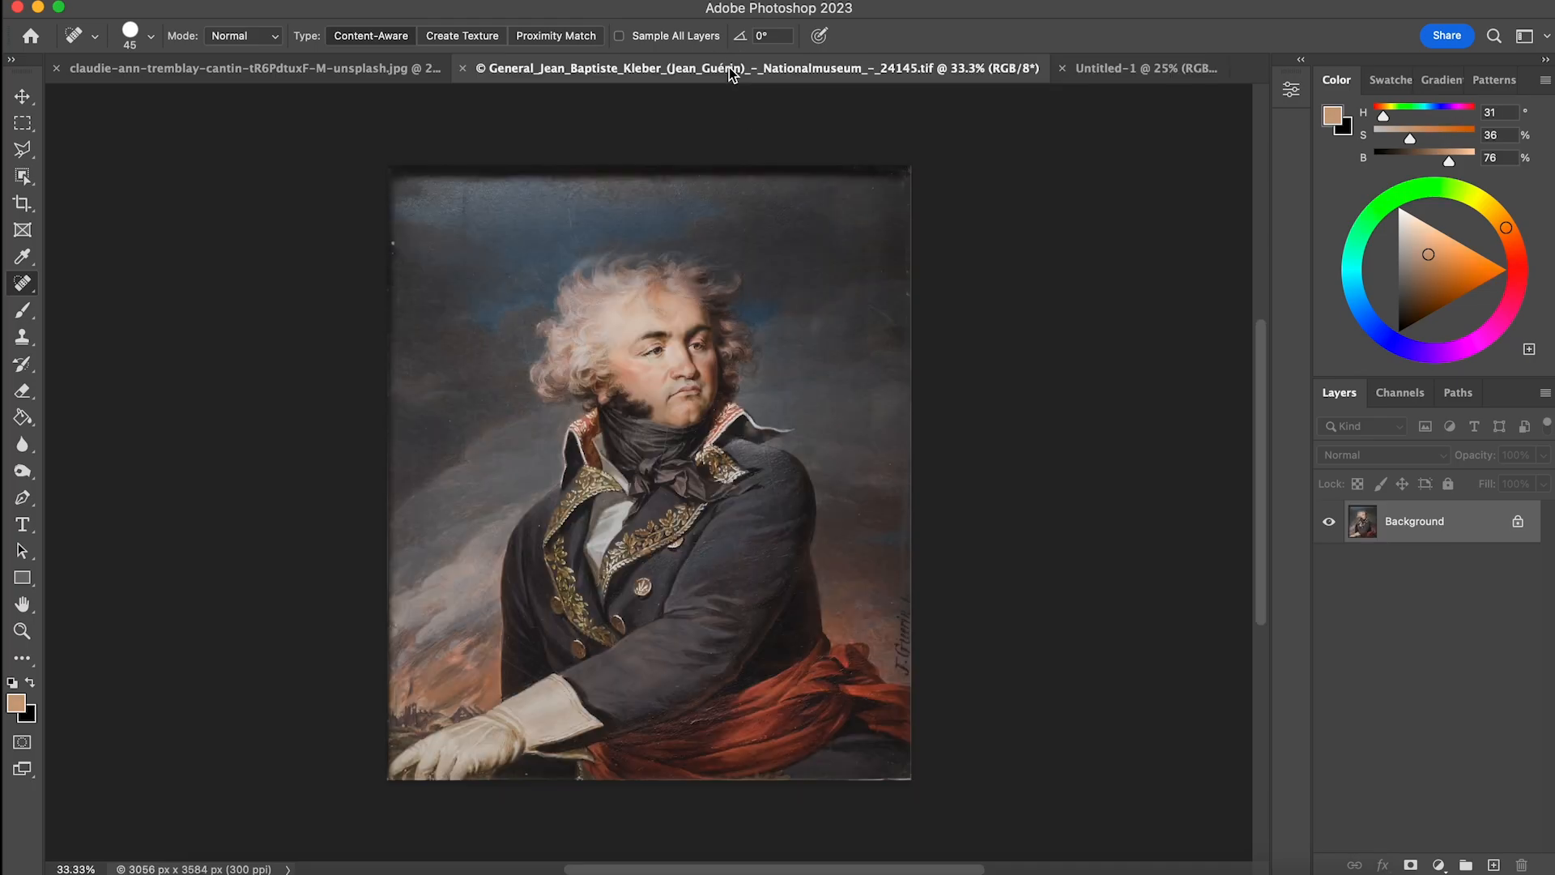
pyautogui.press('super+plus')
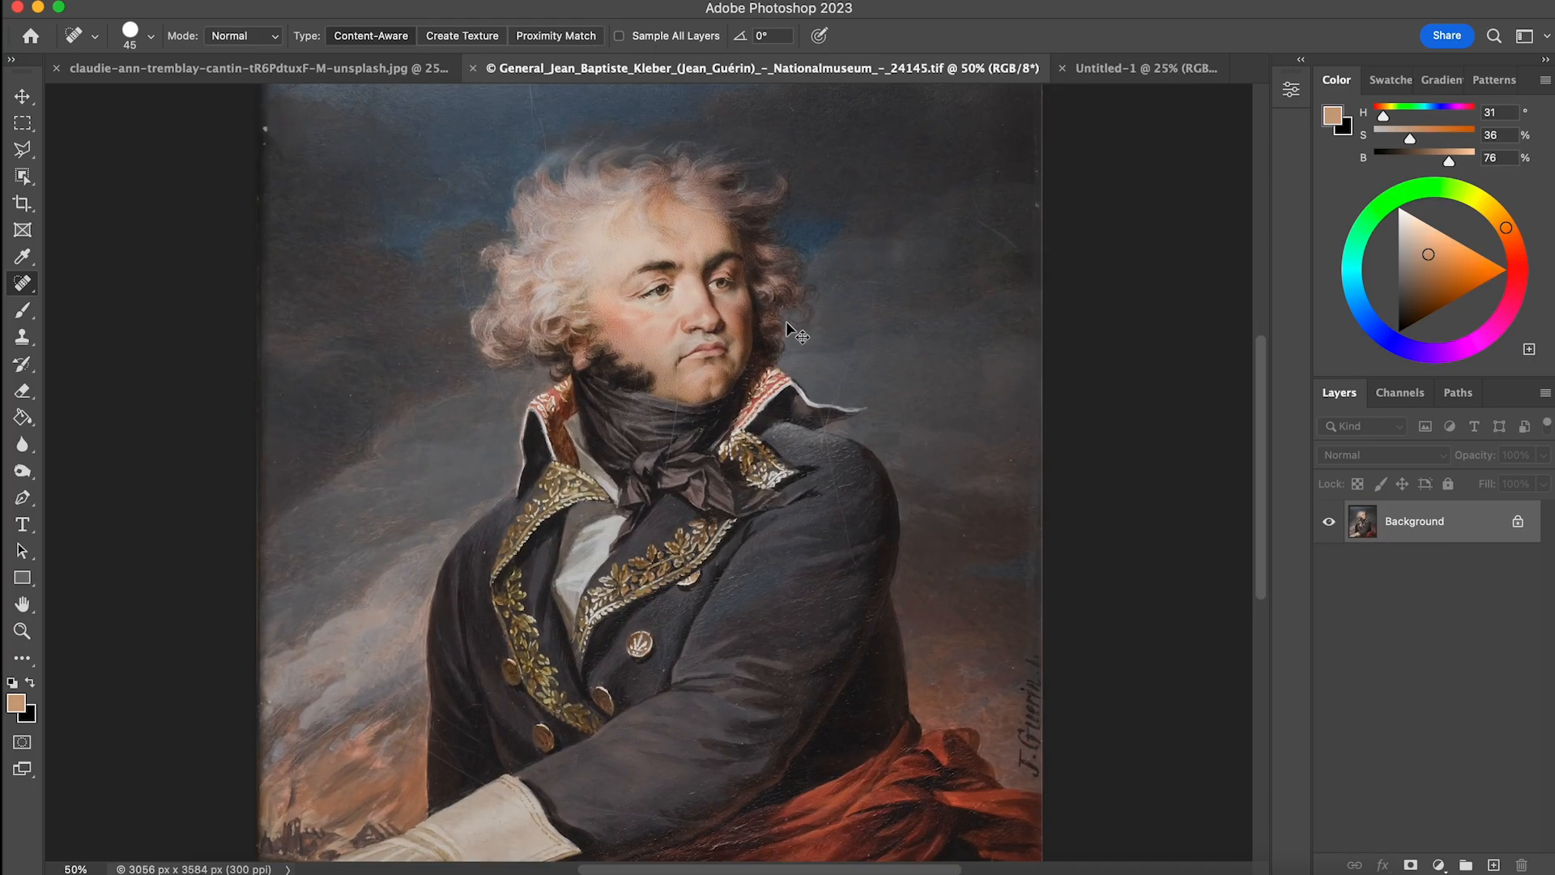
# Draw a freehand Lasso selection loosely around the general's head and hair, down to the neckcloth.
pyautogui.click(25, 180)
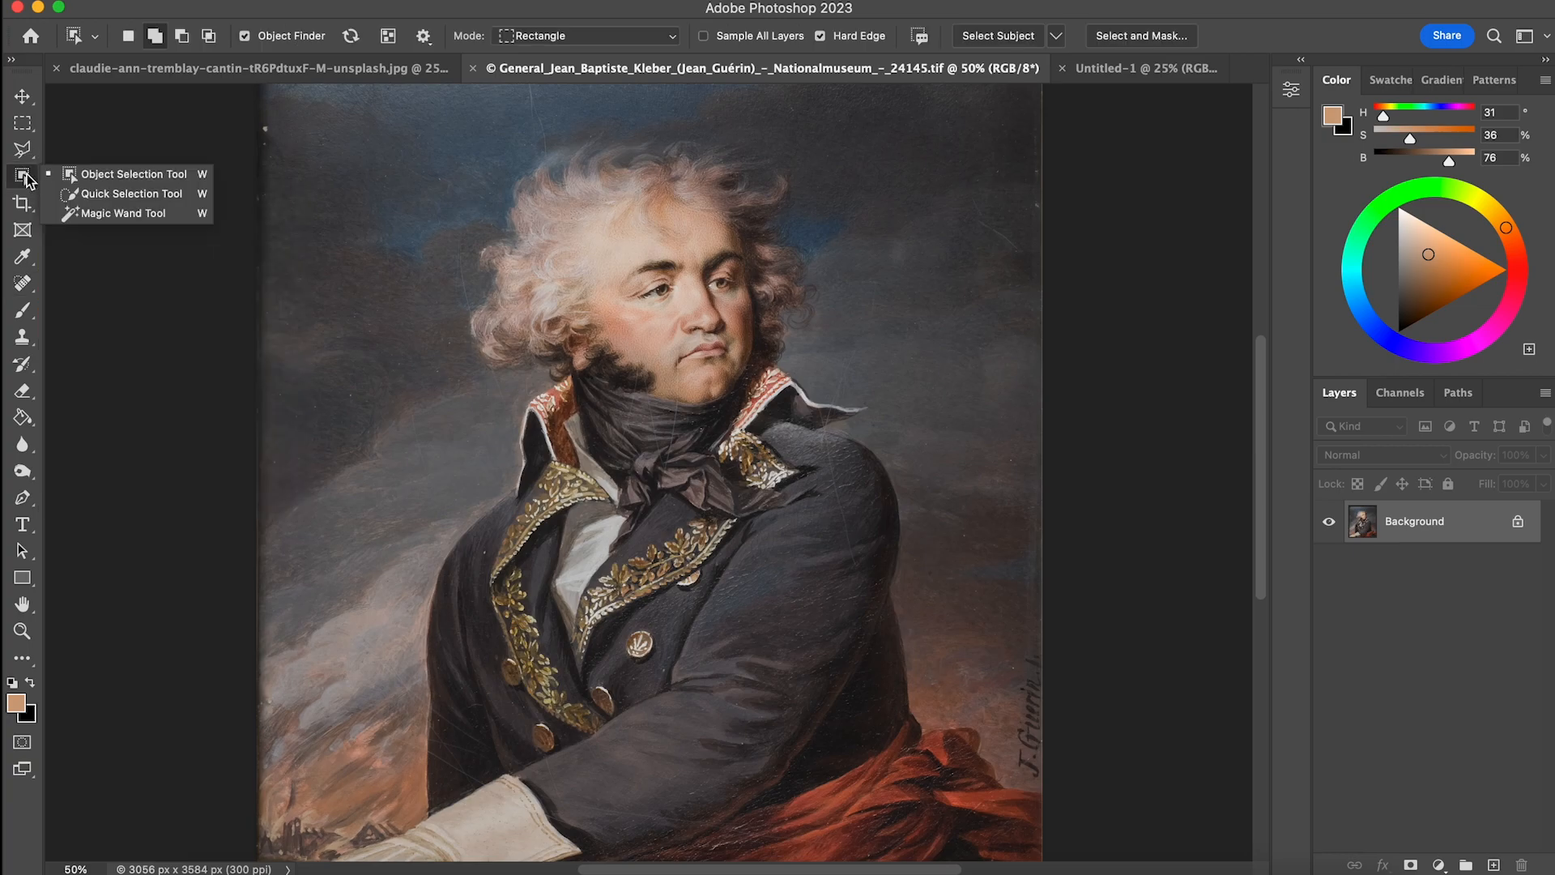
pyautogui.click(30, 150)
pyautogui.click(91, 149)
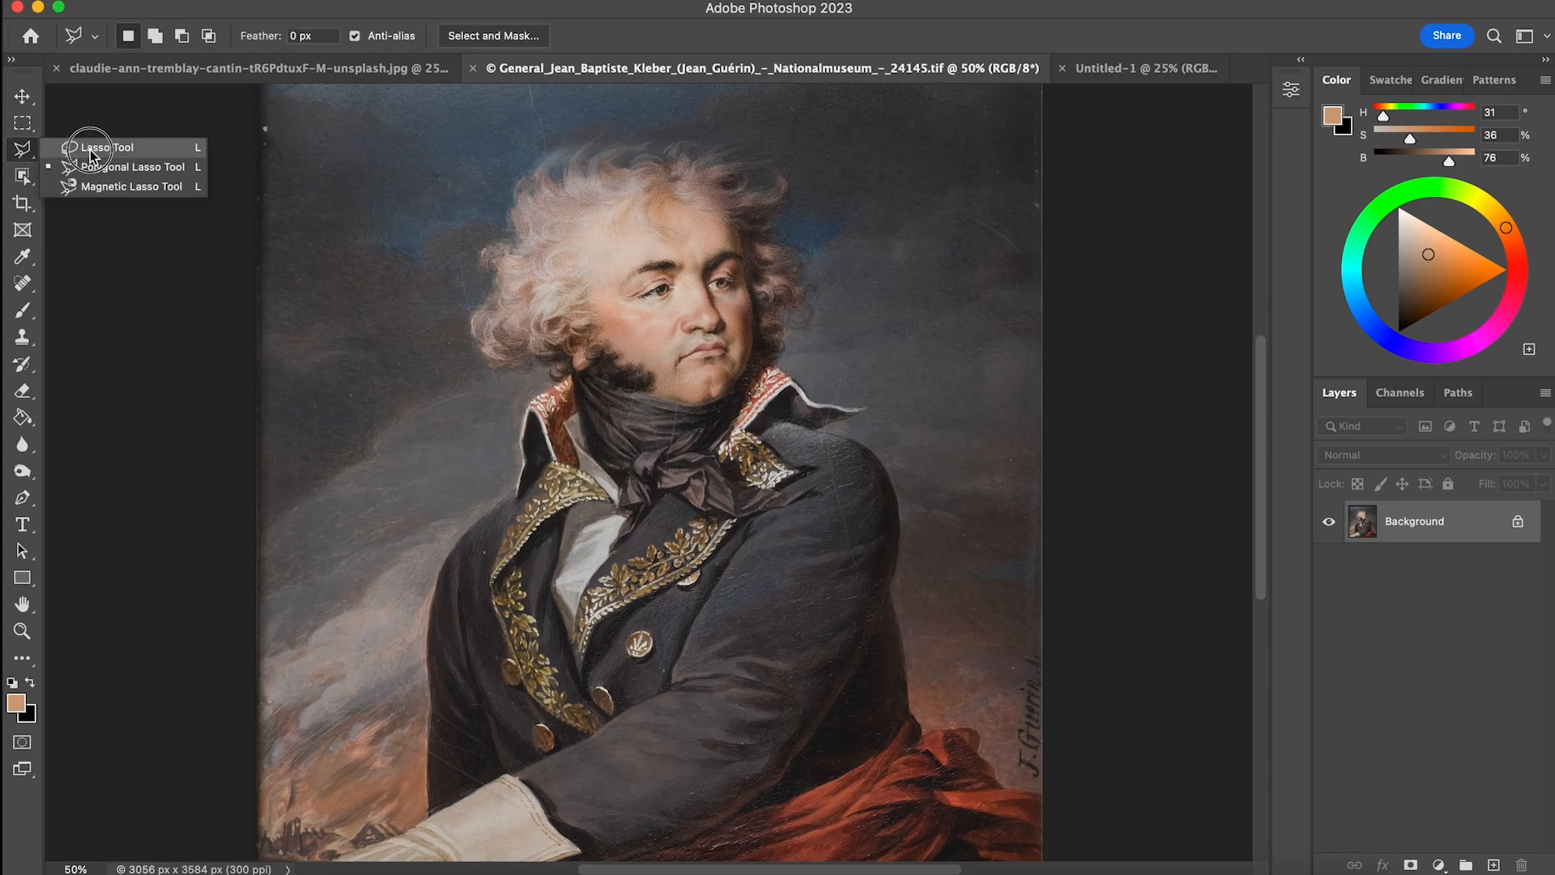
pyautogui.moveTo(676, 119)
pyautogui.mouseDown()
pyautogui.moveTo(475, 190)
pyautogui.moveTo(450, 267)
pyautogui.moveTo(455, 339)
pyautogui.moveTo(507, 373)
pyautogui.moveTo(714, 413)
pyautogui.moveTo(796, 363)
pyautogui.moveTo(849, 260)
pyautogui.moveTo(840, 214)
pyautogui.moveTo(787, 138)
pyautogui.moveTo(686, 124)
pyautogui.mouseUp()
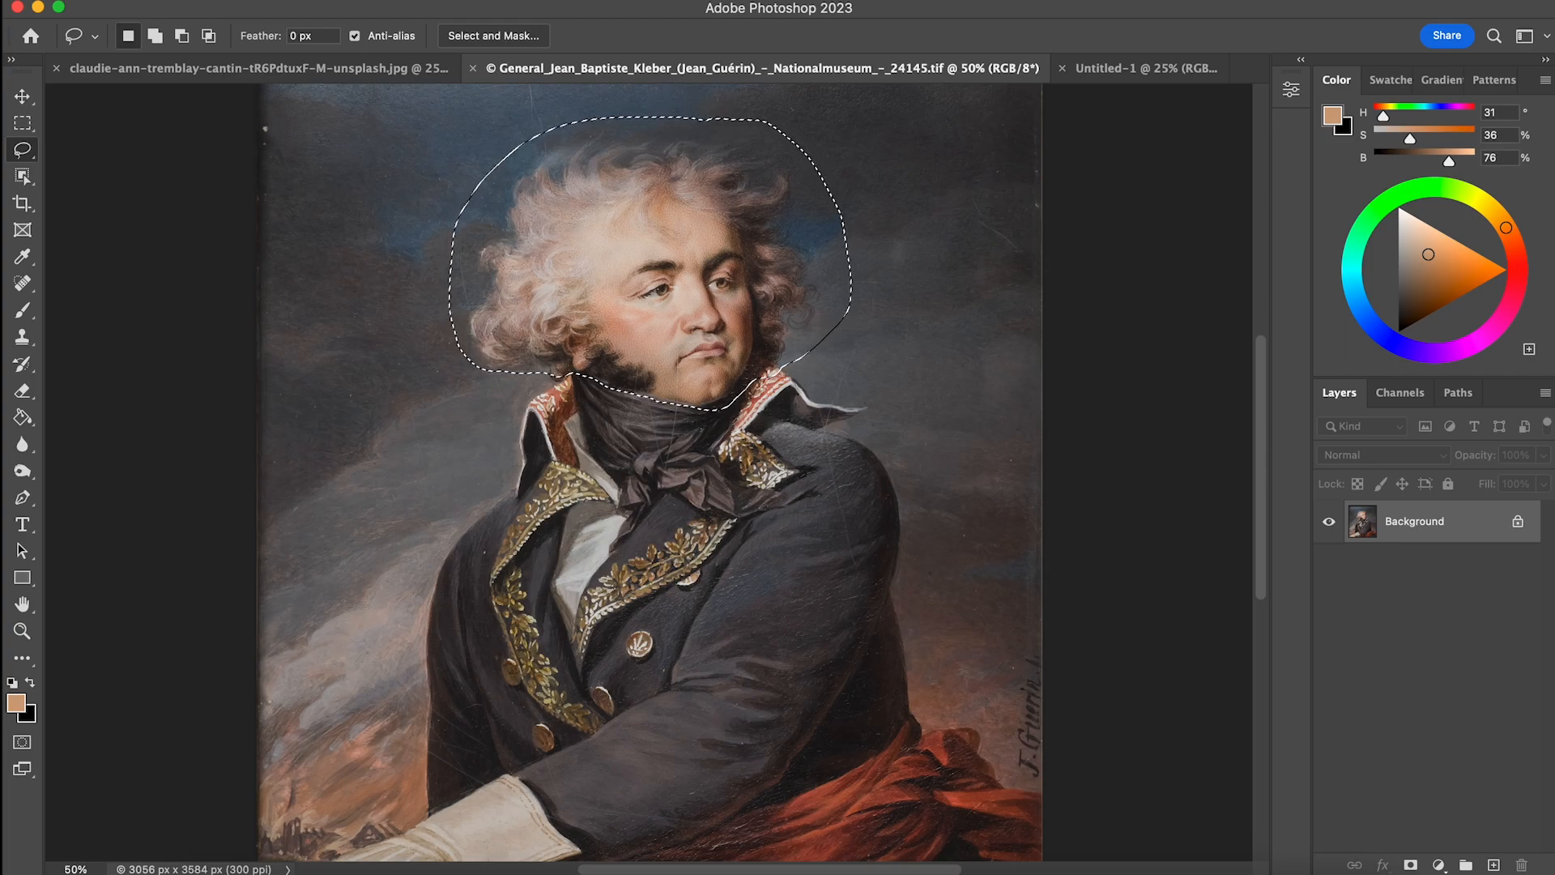
# Remove the selected head with Content-Aware Fill output to a new layer, and clear the selection.
pyautogui.click(201, 1)
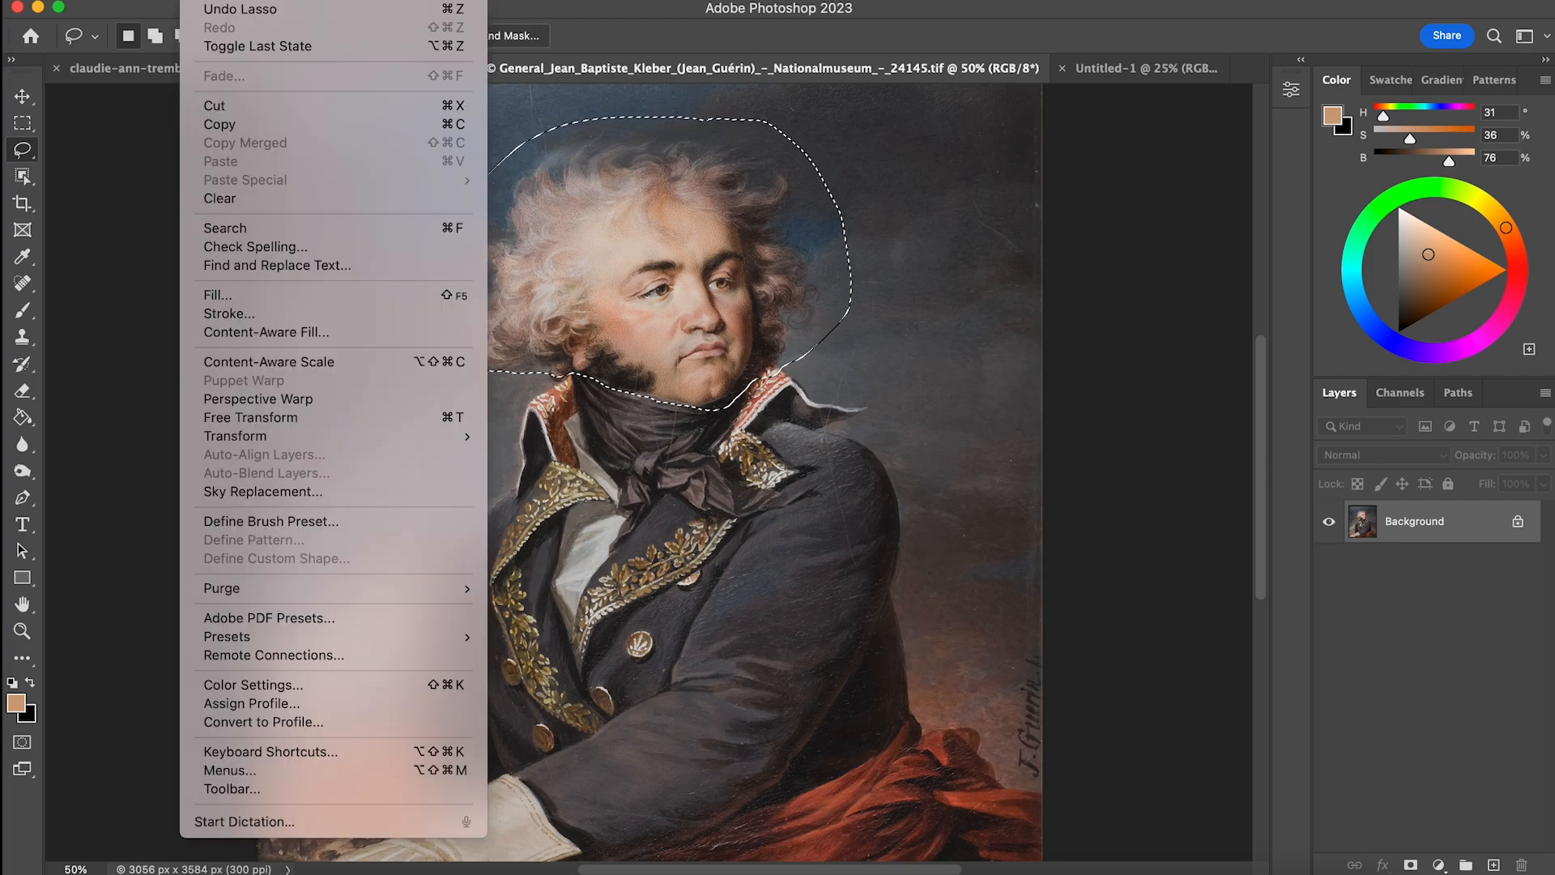
pyautogui.click(284, 333)
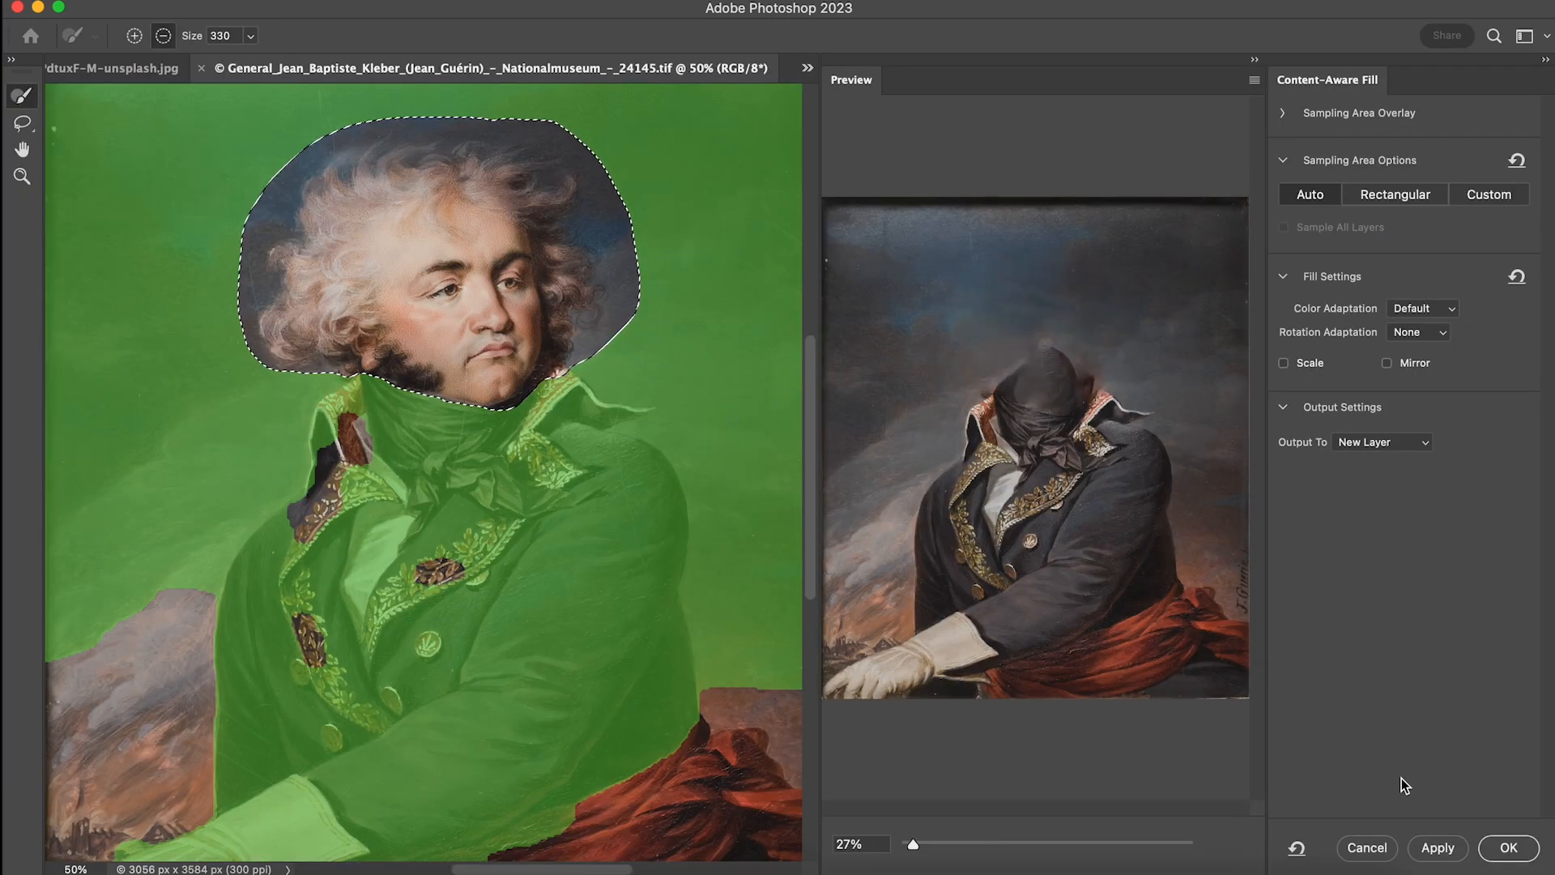
pyautogui.click(1508, 848)
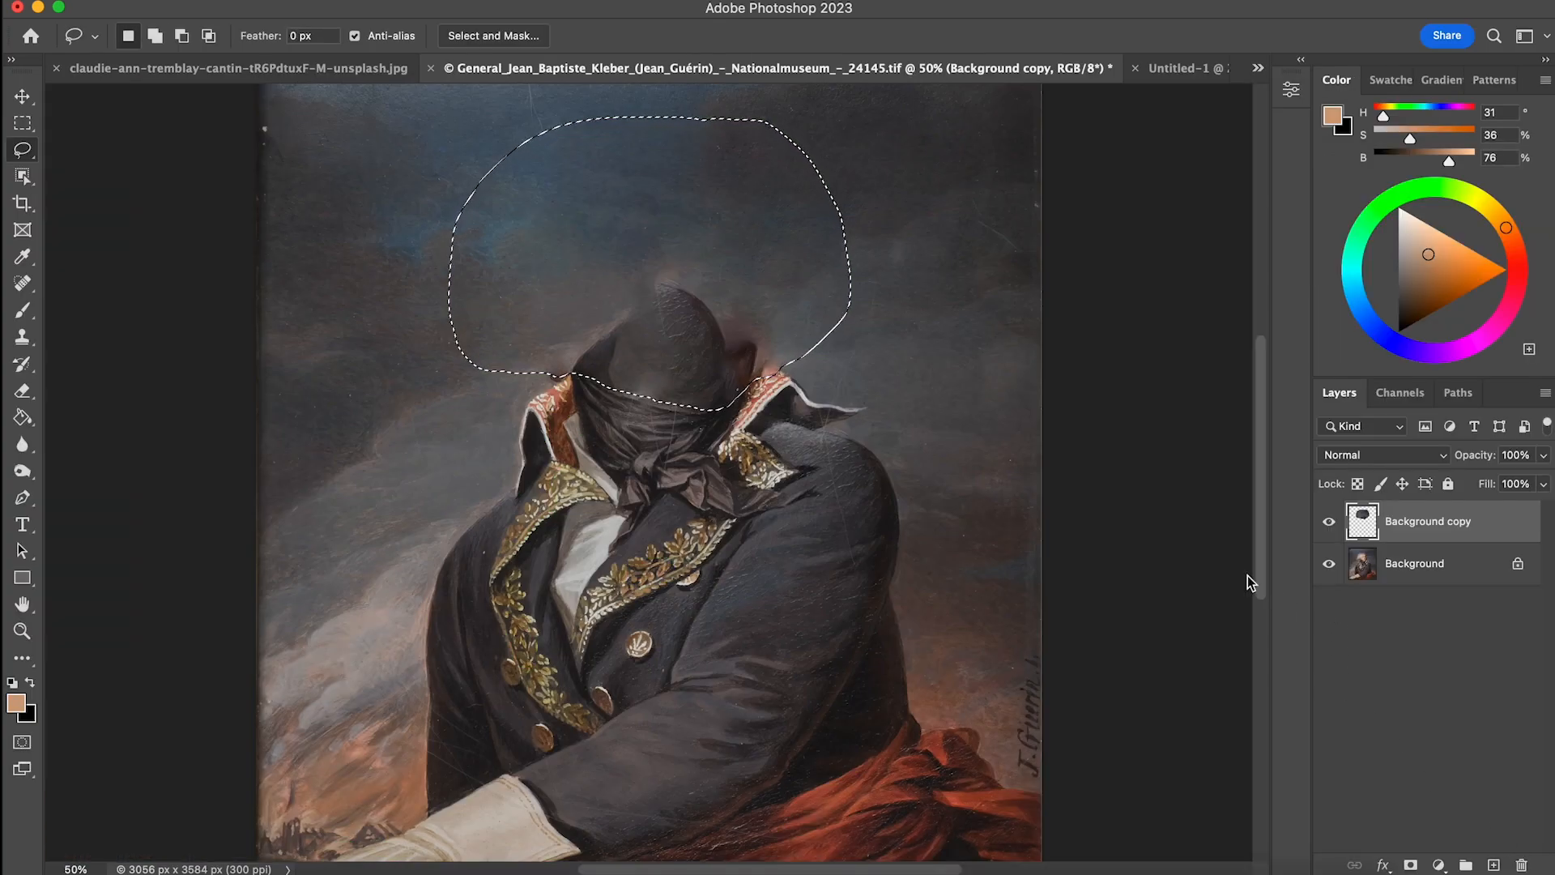
pyautogui.press('super+d')
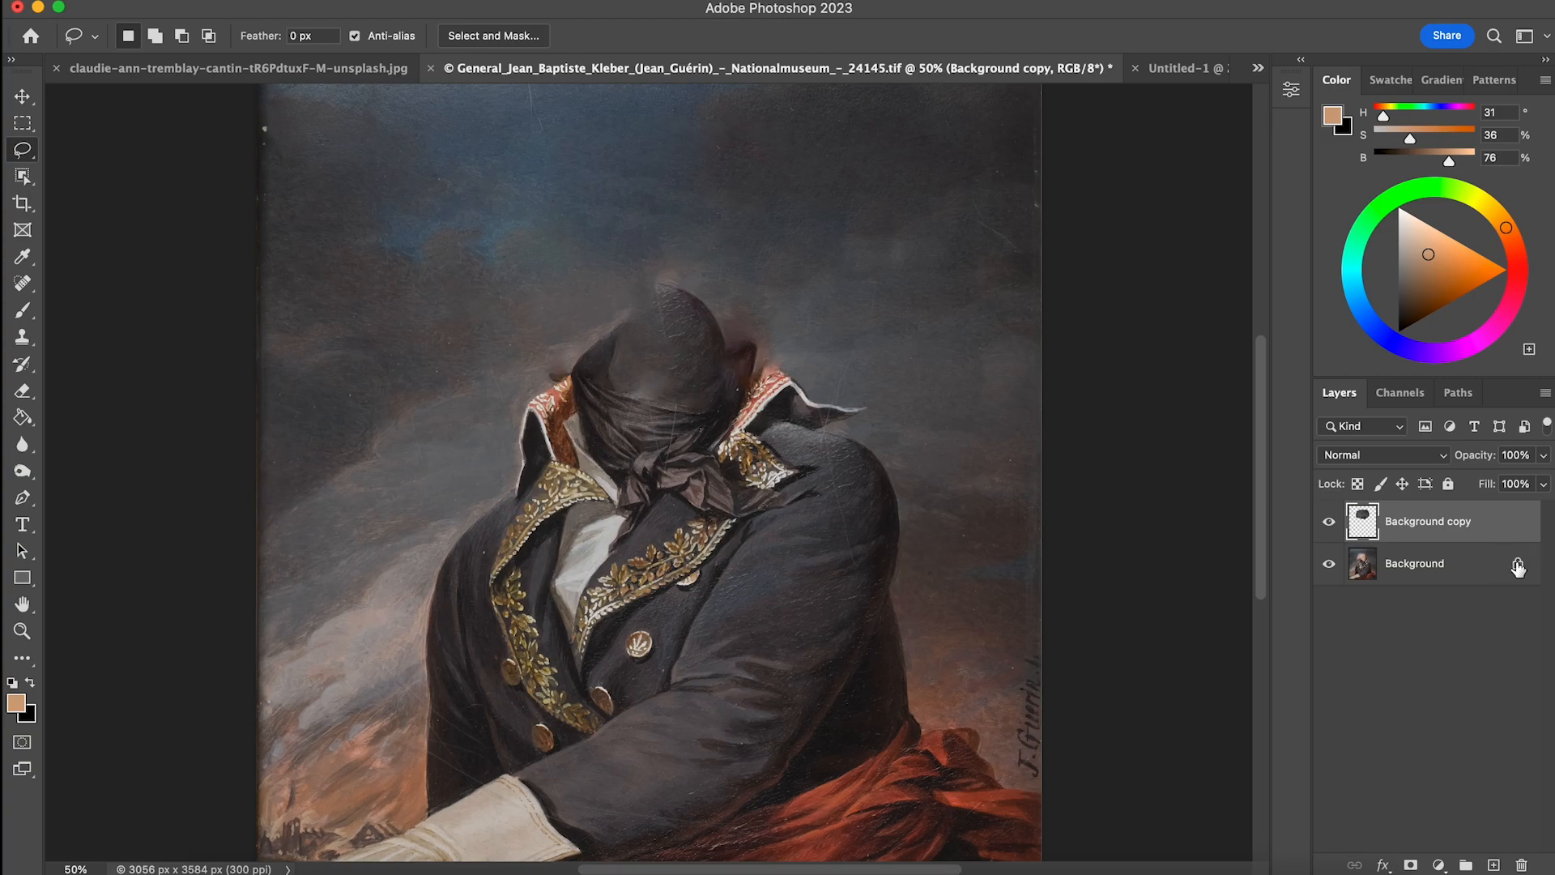
# Unlock the Background layer and convert it together with the Background copy fill layer into one smart object.
pyautogui.click(1518, 565)
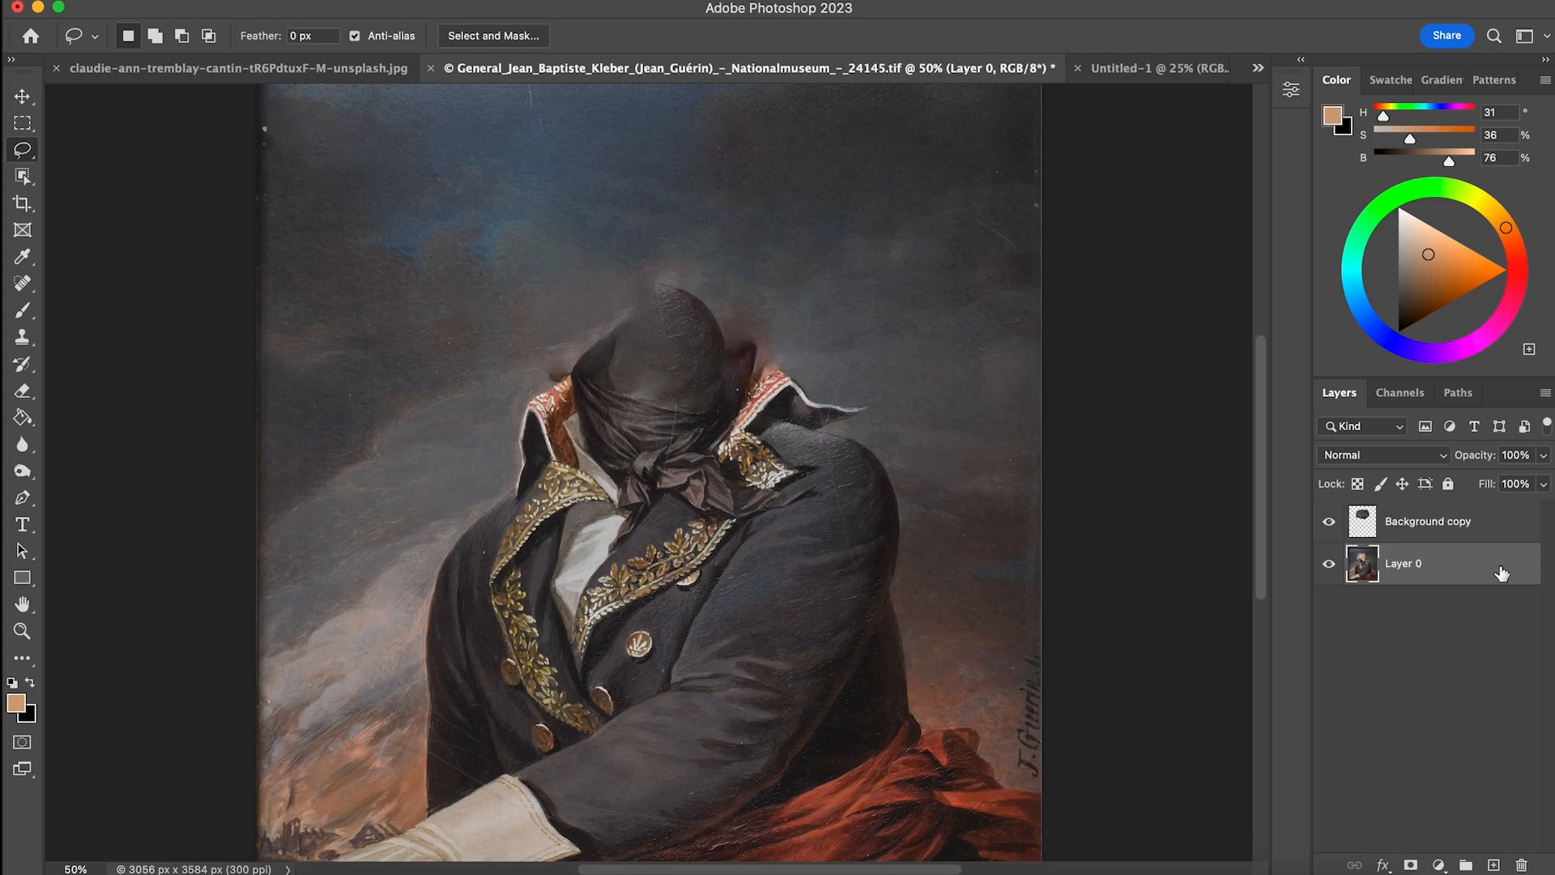
pyautogui.click(1436, 529)
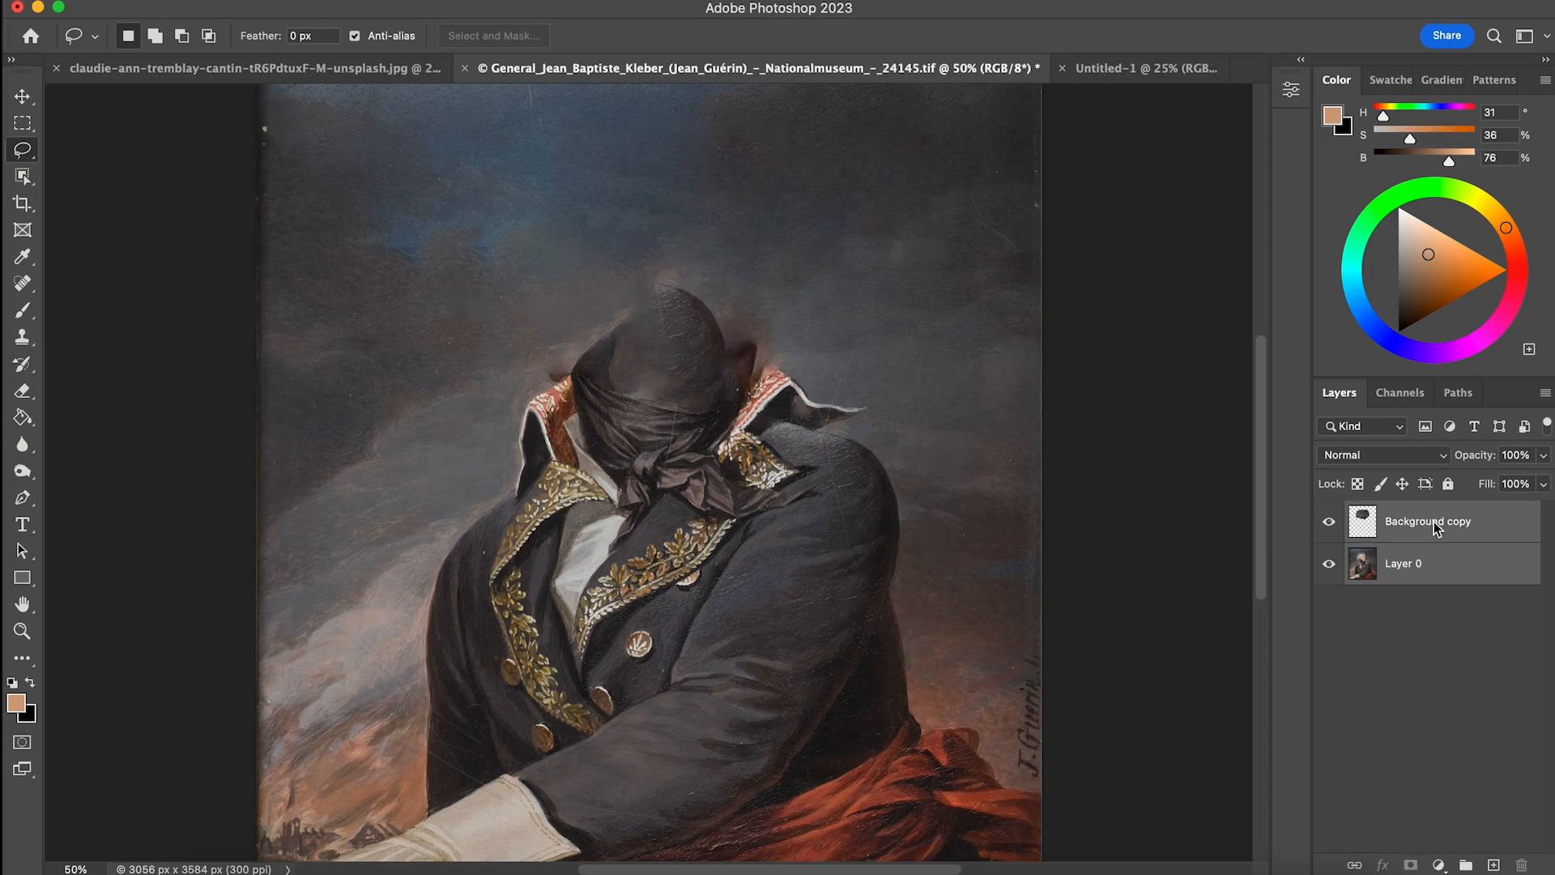
pyautogui.rightClick(1437, 528)
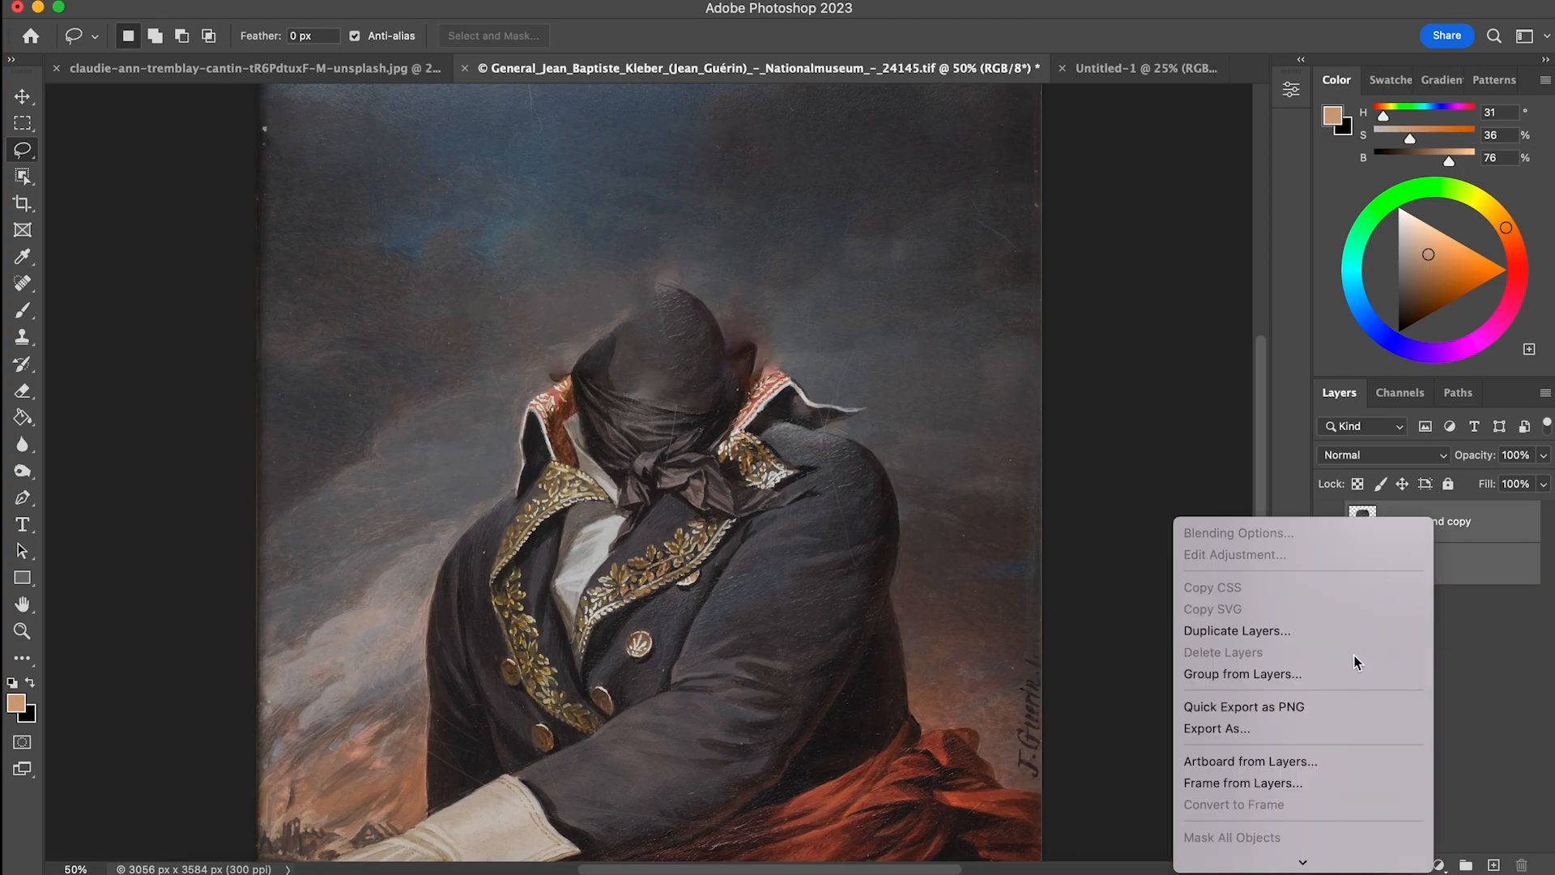
pyautogui.moveTo(1296, 857)
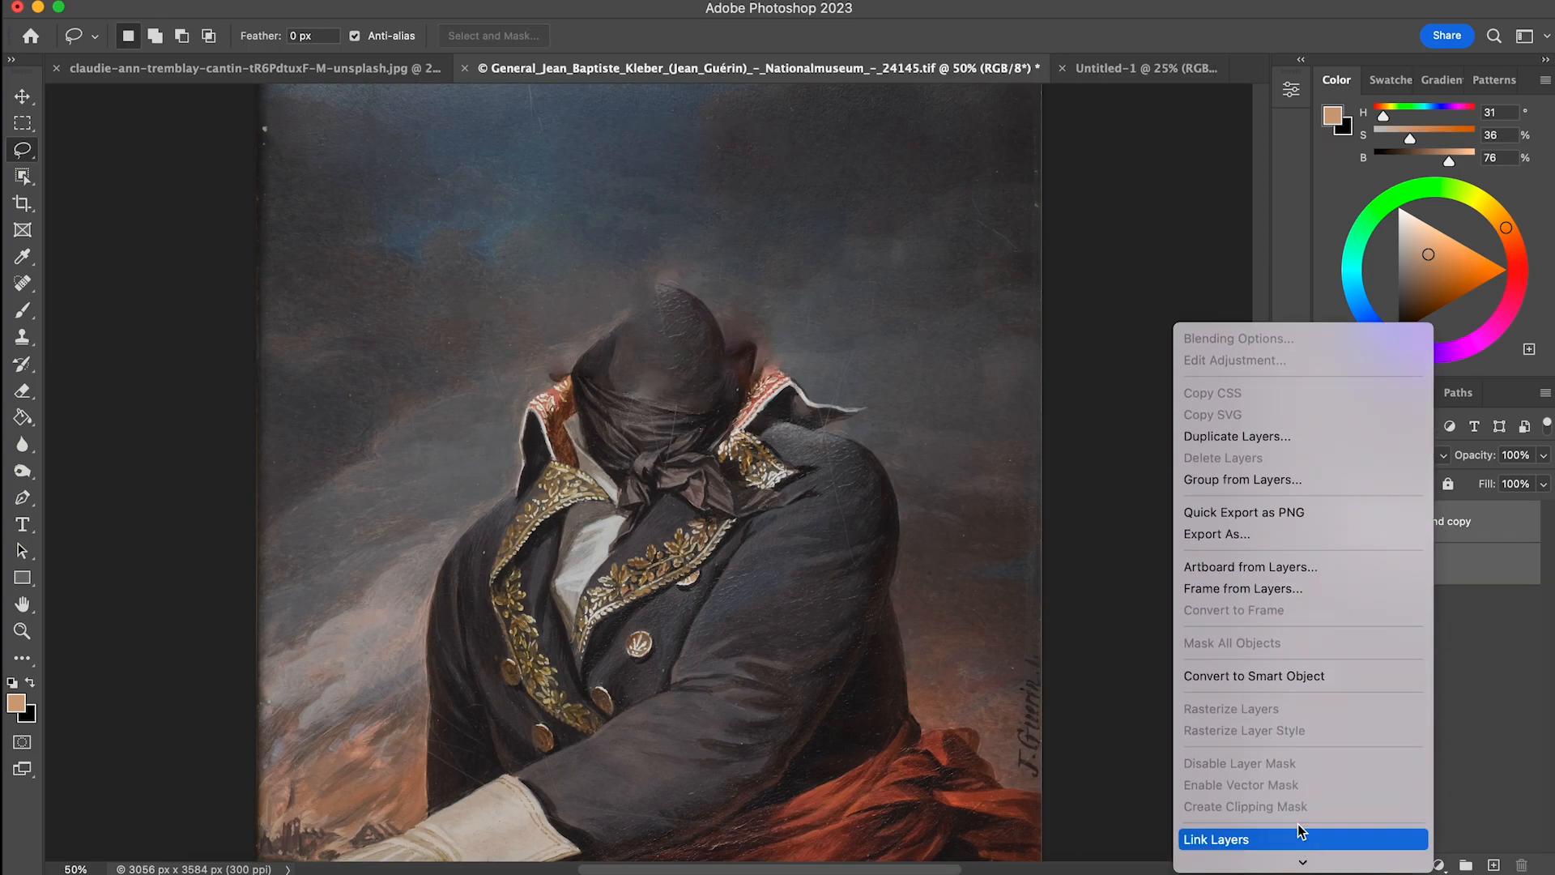
pyautogui.click(1303, 685)
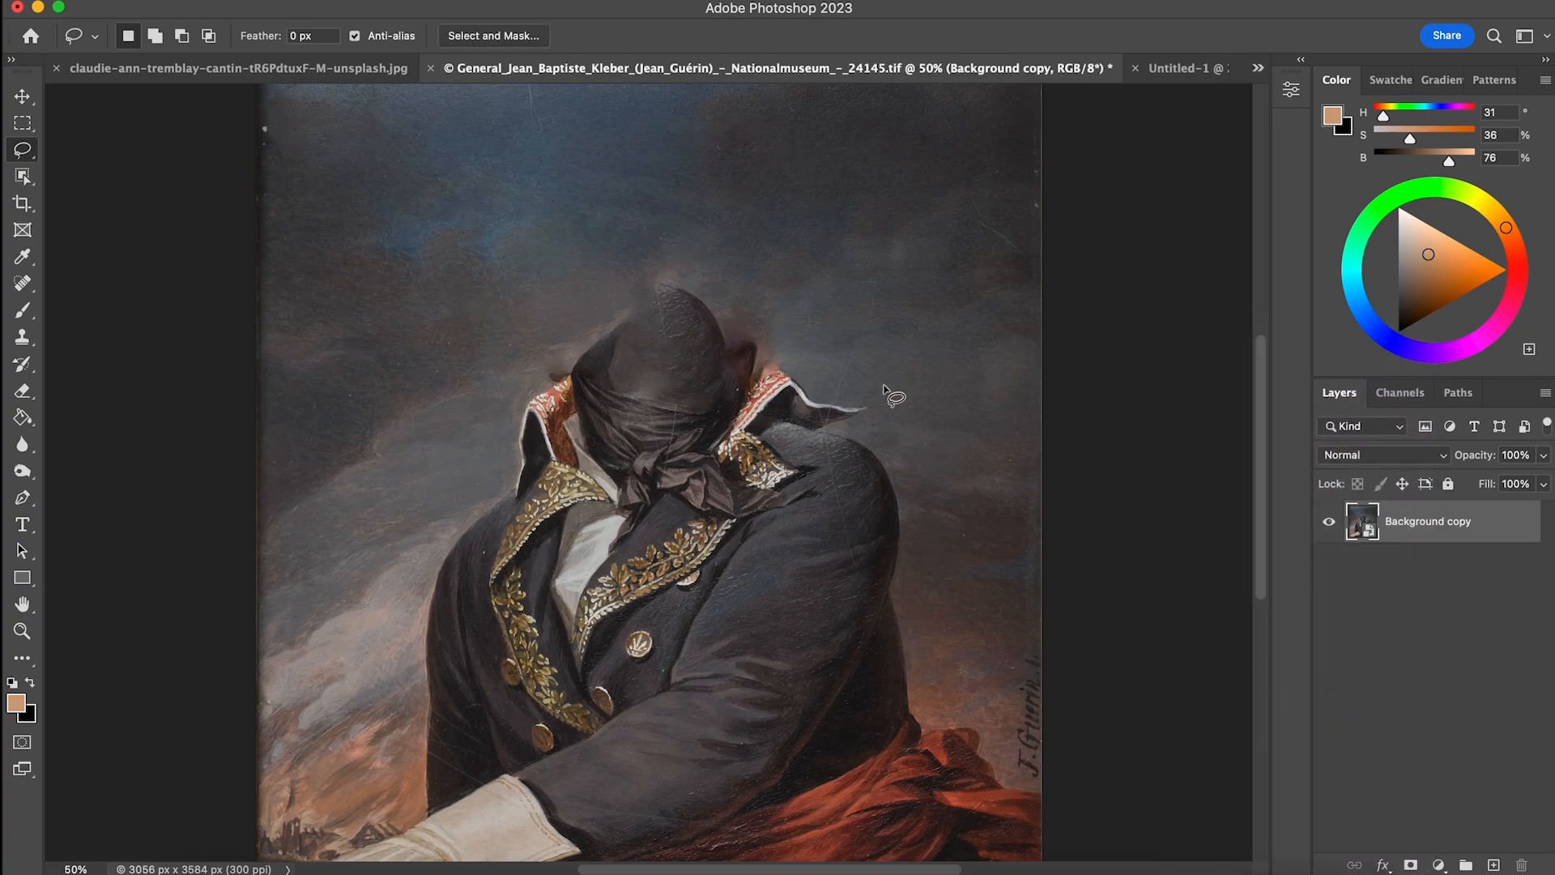
# Move the headless portrait smart object into the Untitled-1 document and close the original portrait document.
pyautogui.press('v')
pyautogui.moveTo(722, 403)
pyautogui.mouseDown()
pyautogui.moveTo(993, 162)
pyautogui.moveTo(1177, 81)
pyautogui.moveTo(861, 318)
pyautogui.moveTo(721, 448)
pyautogui.moveTo(708, 400)
pyautogui.mouseUp()
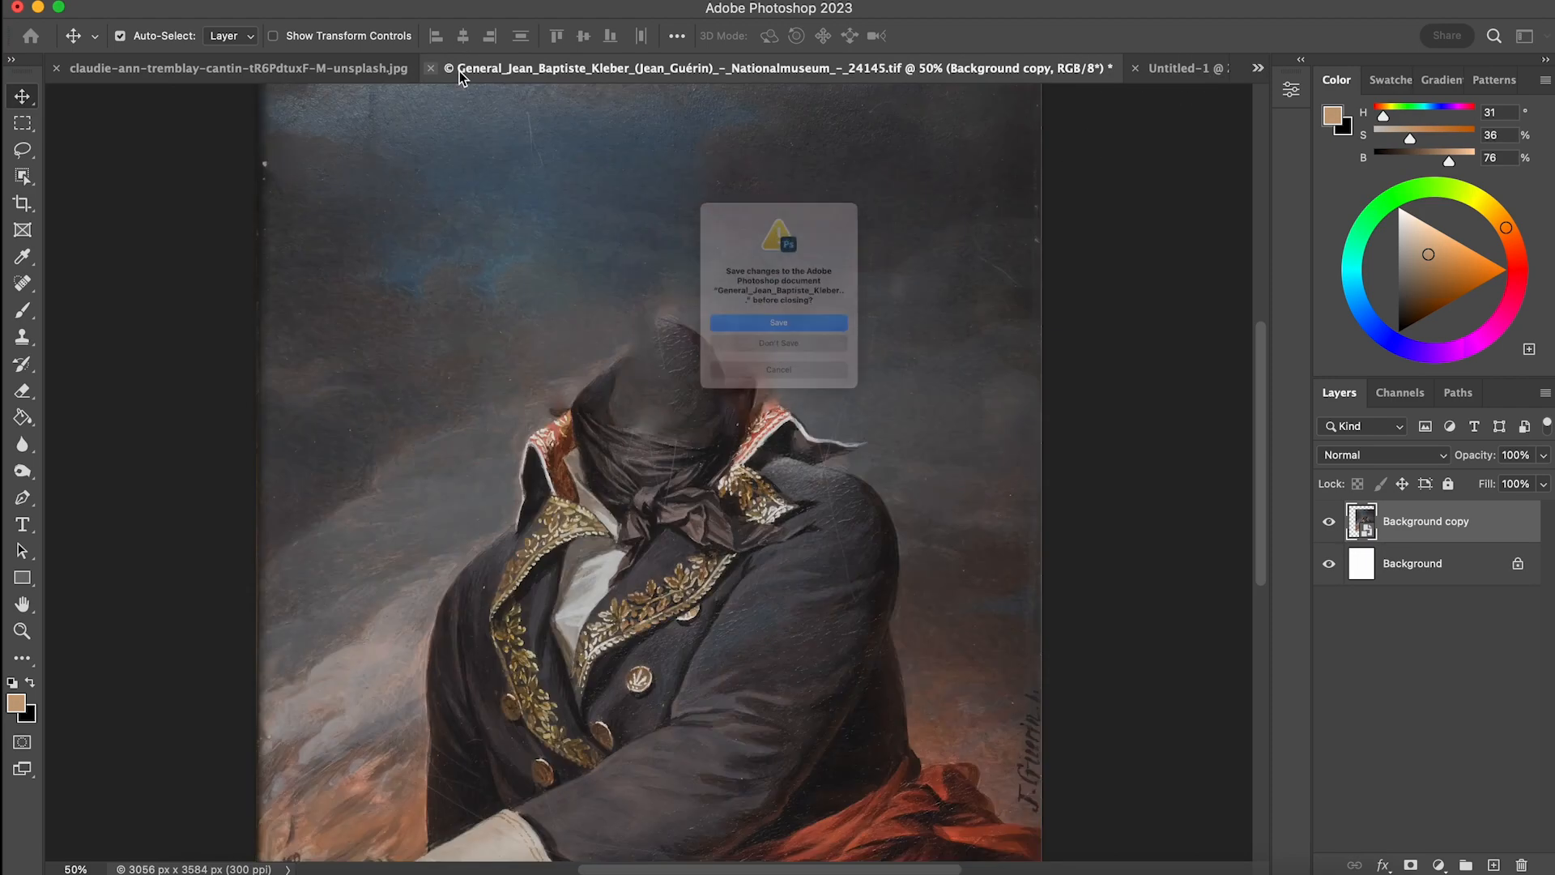
pyautogui.click(457, 68)
pyautogui.click(720, 376)
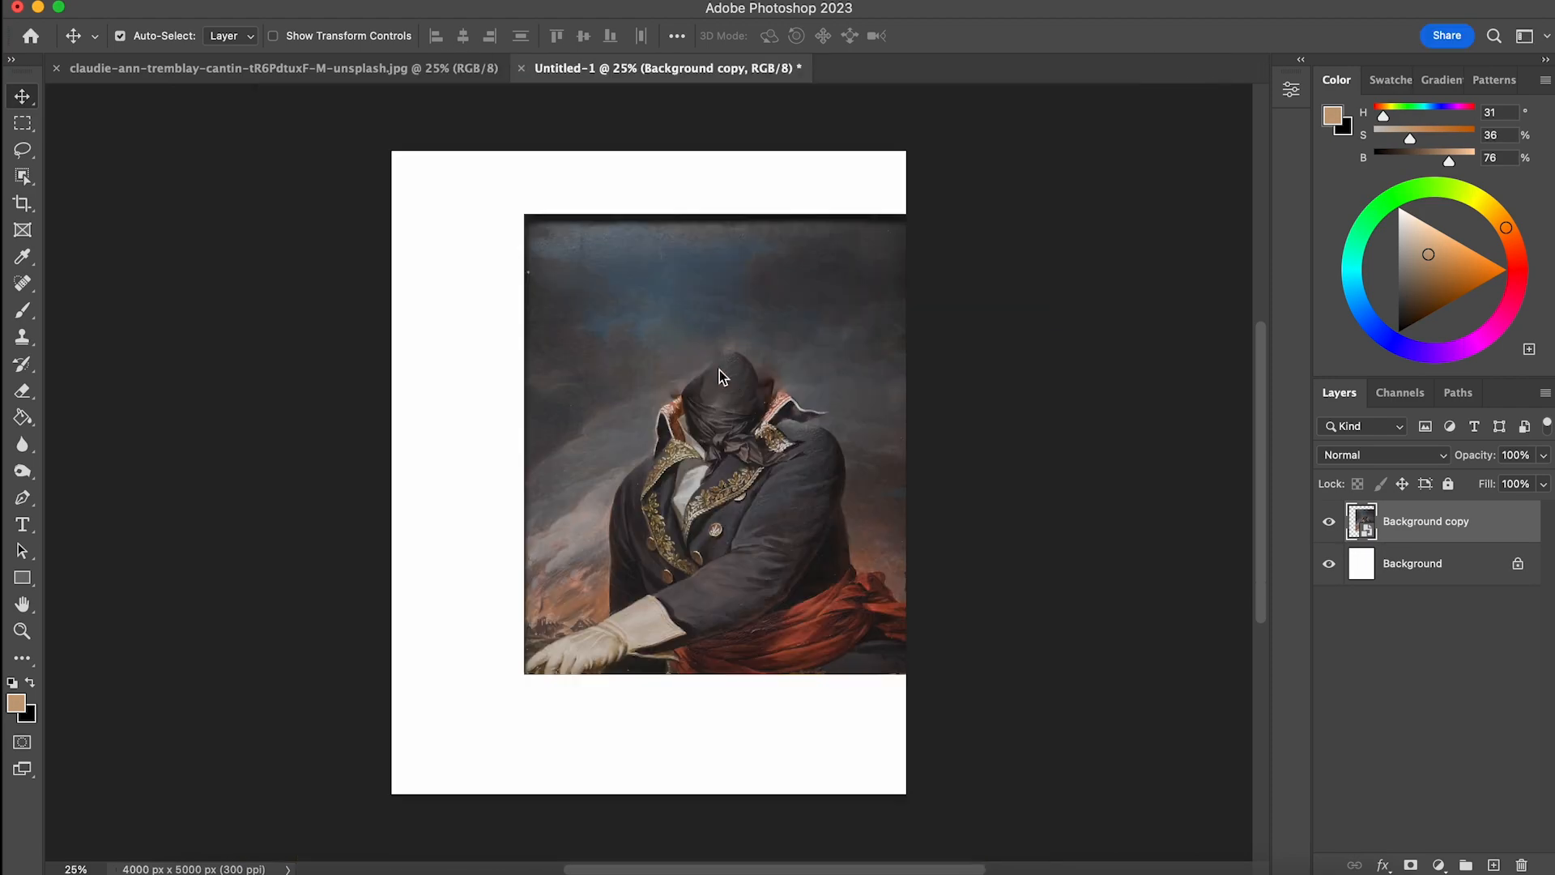
# Scale the headless portrait to about 142.5% and centre it at X 2000 px, Y 2500 px so it fills the canvas.
pyautogui.moveTo(788, 313)
pyautogui.mouseDown()
pyautogui.moveTo(673, 345)
pyautogui.moveTo(658, 367)
pyautogui.mouseUp()
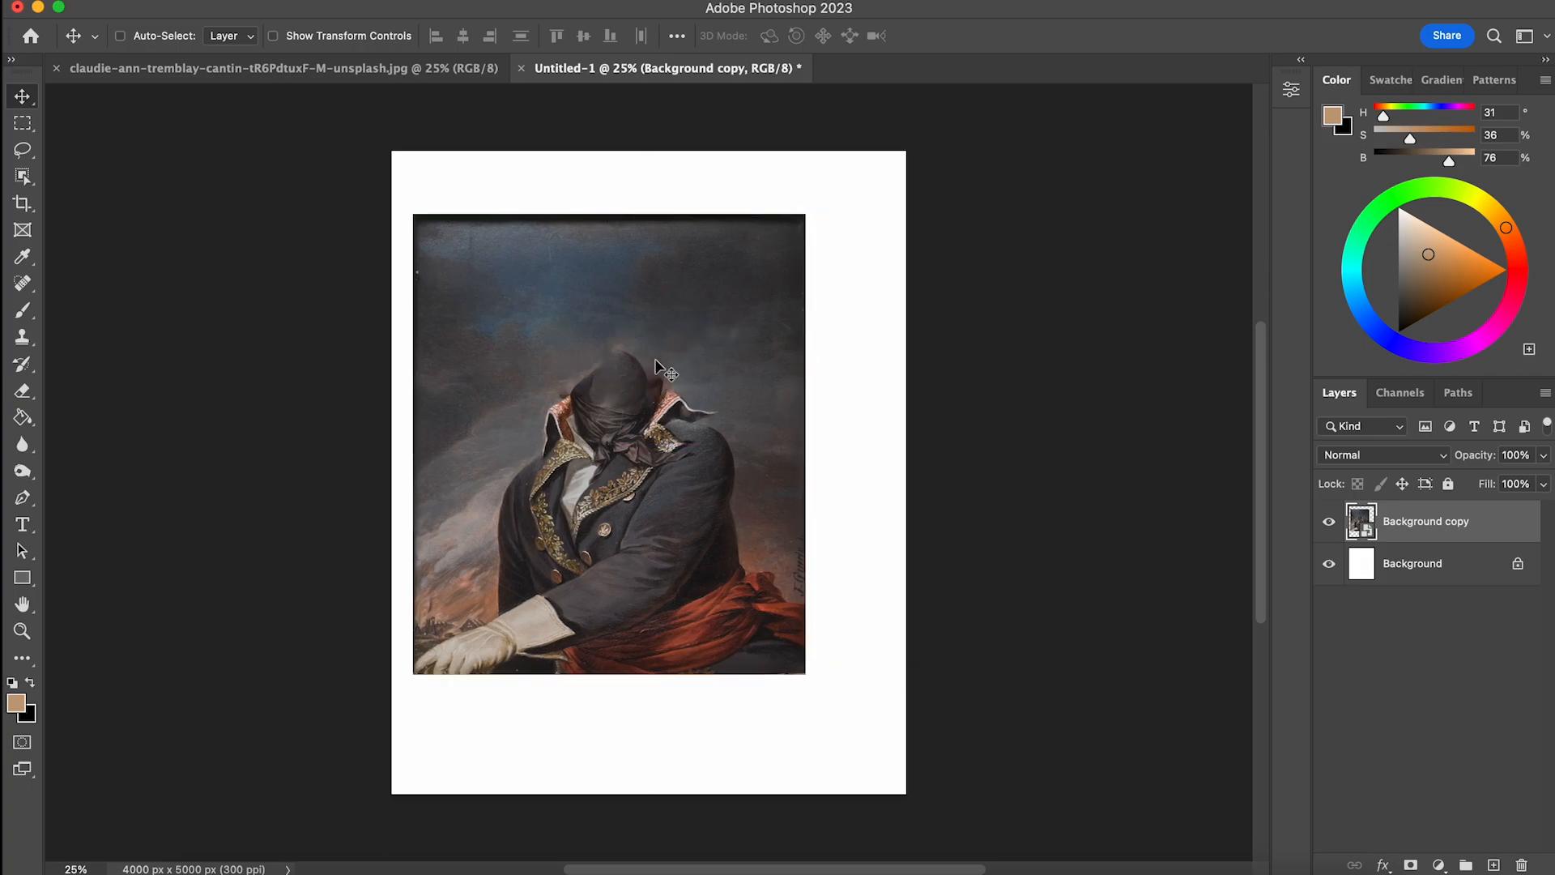
pyautogui.hotkey('ctrl', 't')
pyautogui.moveTo(808, 679); pyautogui.dragTo(917, 806)
pyautogui.moveTo(412, 215); pyautogui.dragTo(358, 148)
pyautogui.moveTo(549, 334); pyautogui.dragTo(564, 334)
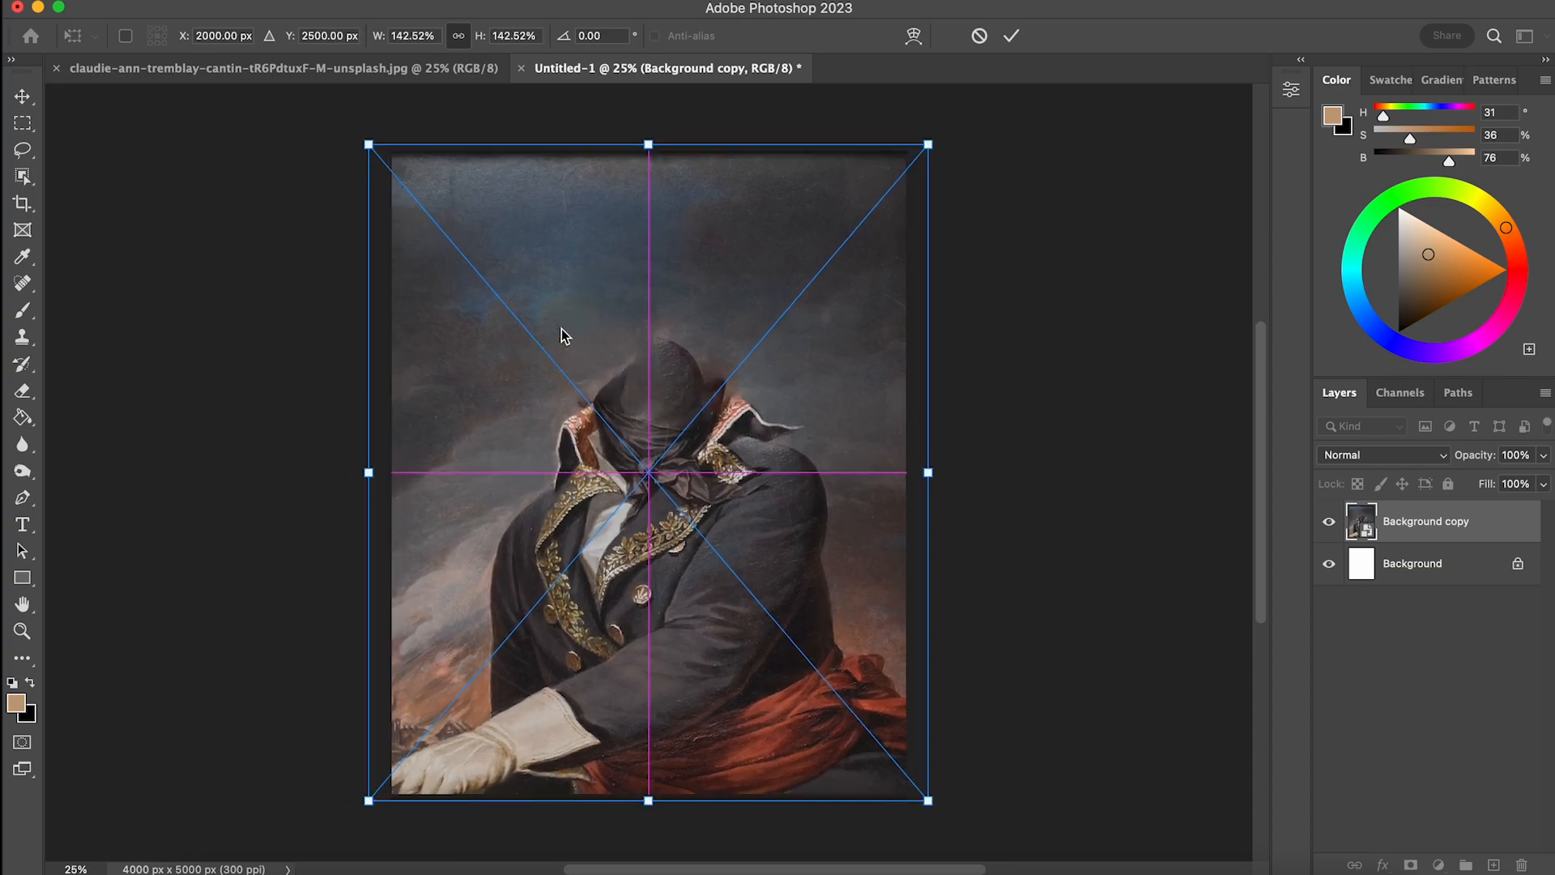
pyautogui.press('Return')
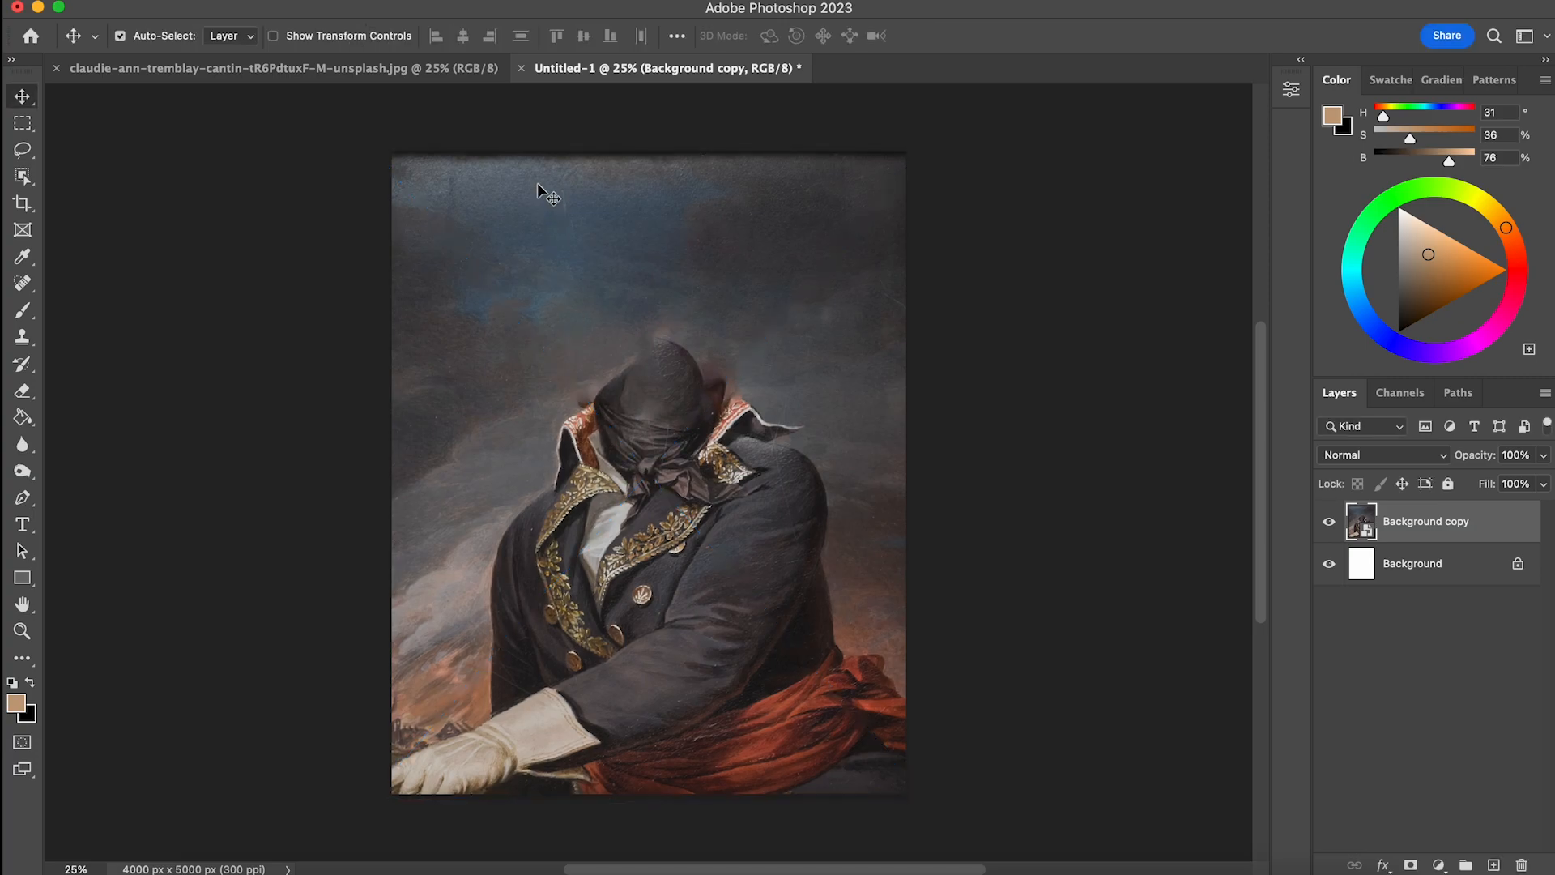
# Lasso the corgi's head and ears in the dog photo and paste it as a new layer into Untitled-1.
pyautogui.click(403, 75)
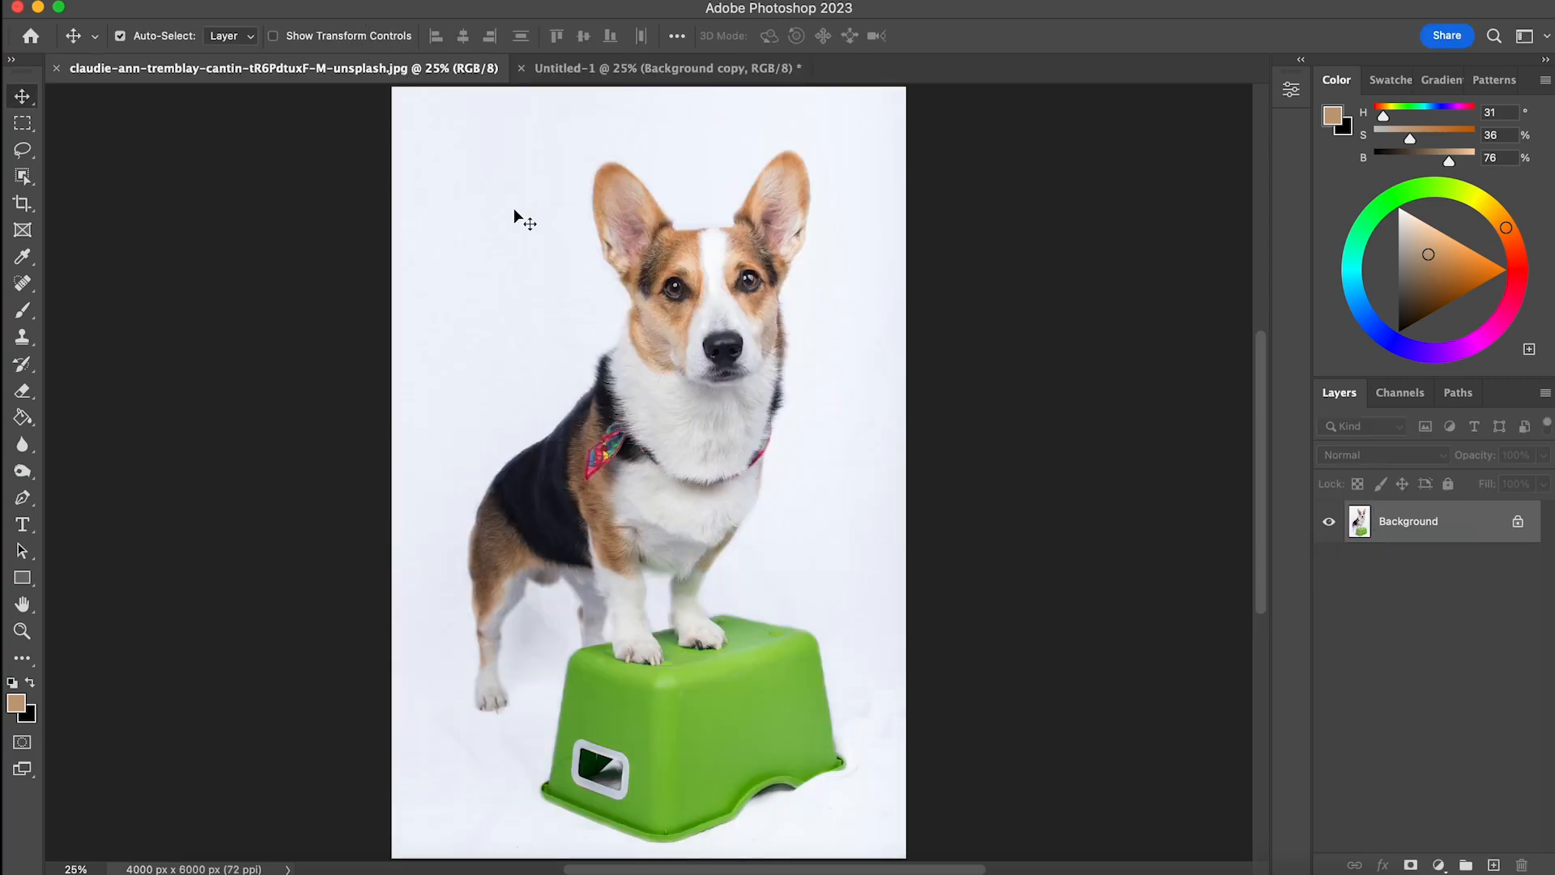
pyautogui.click(24, 151)
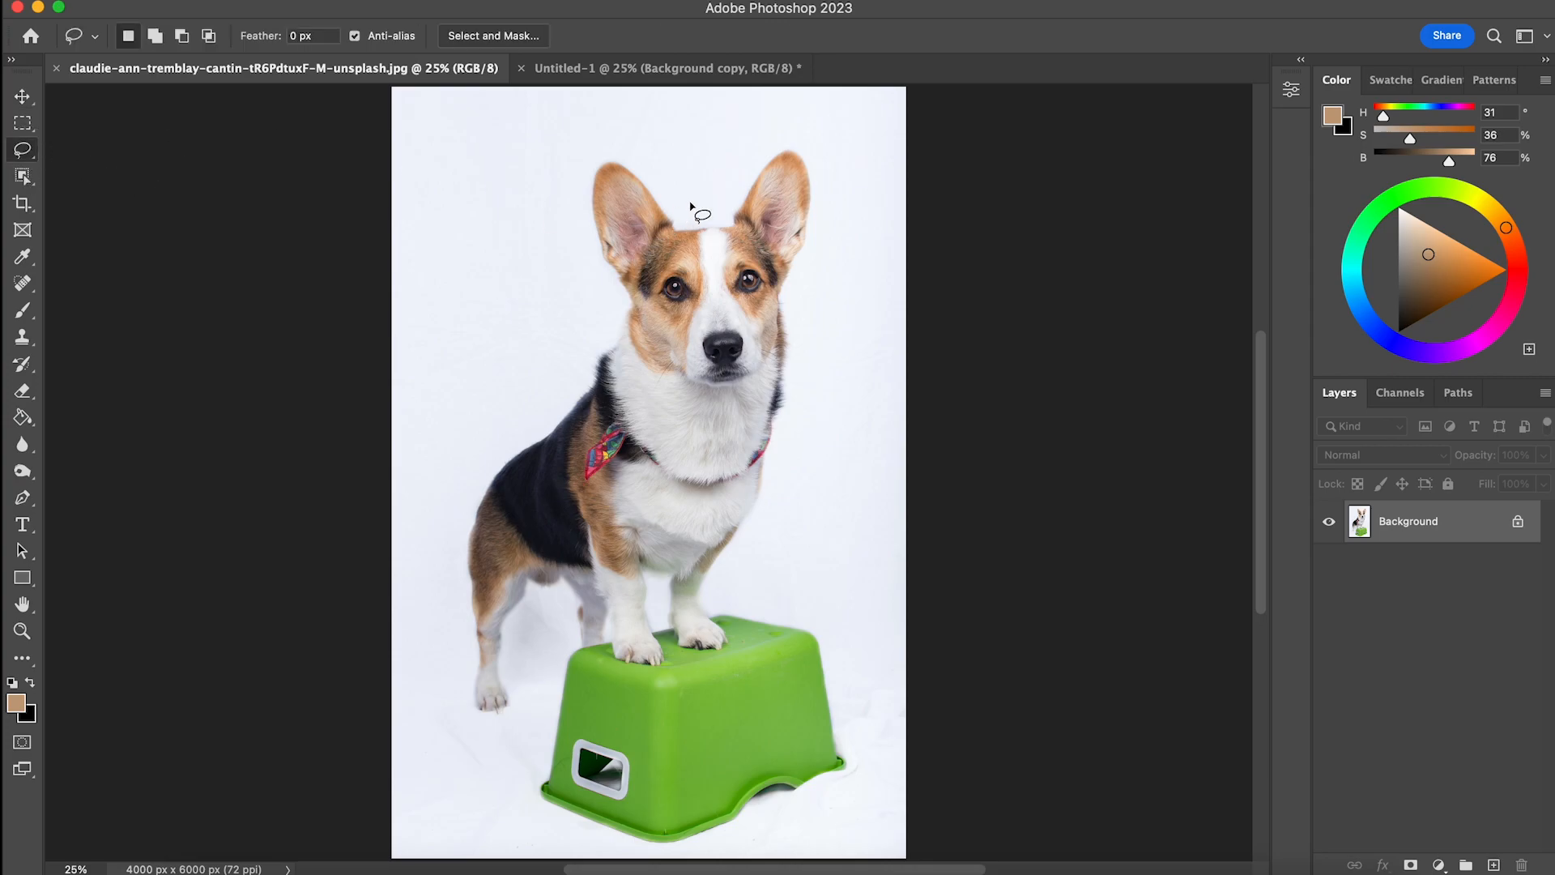
pyautogui.moveTo(688, 209)
pyautogui.mouseDown()
pyautogui.moveTo(568, 138)
pyautogui.moveTo(548, 220)
pyautogui.moveTo(636, 388)
pyautogui.moveTo(727, 424)
pyautogui.moveTo(797, 406)
pyautogui.moveTo(853, 217)
pyautogui.moveTo(847, 149)
pyautogui.moveTo(756, 141)
pyautogui.moveTo(688, 212)
pyautogui.mouseUp()
pyautogui.press('BackSpace')
pyautogui.click(610, 71)
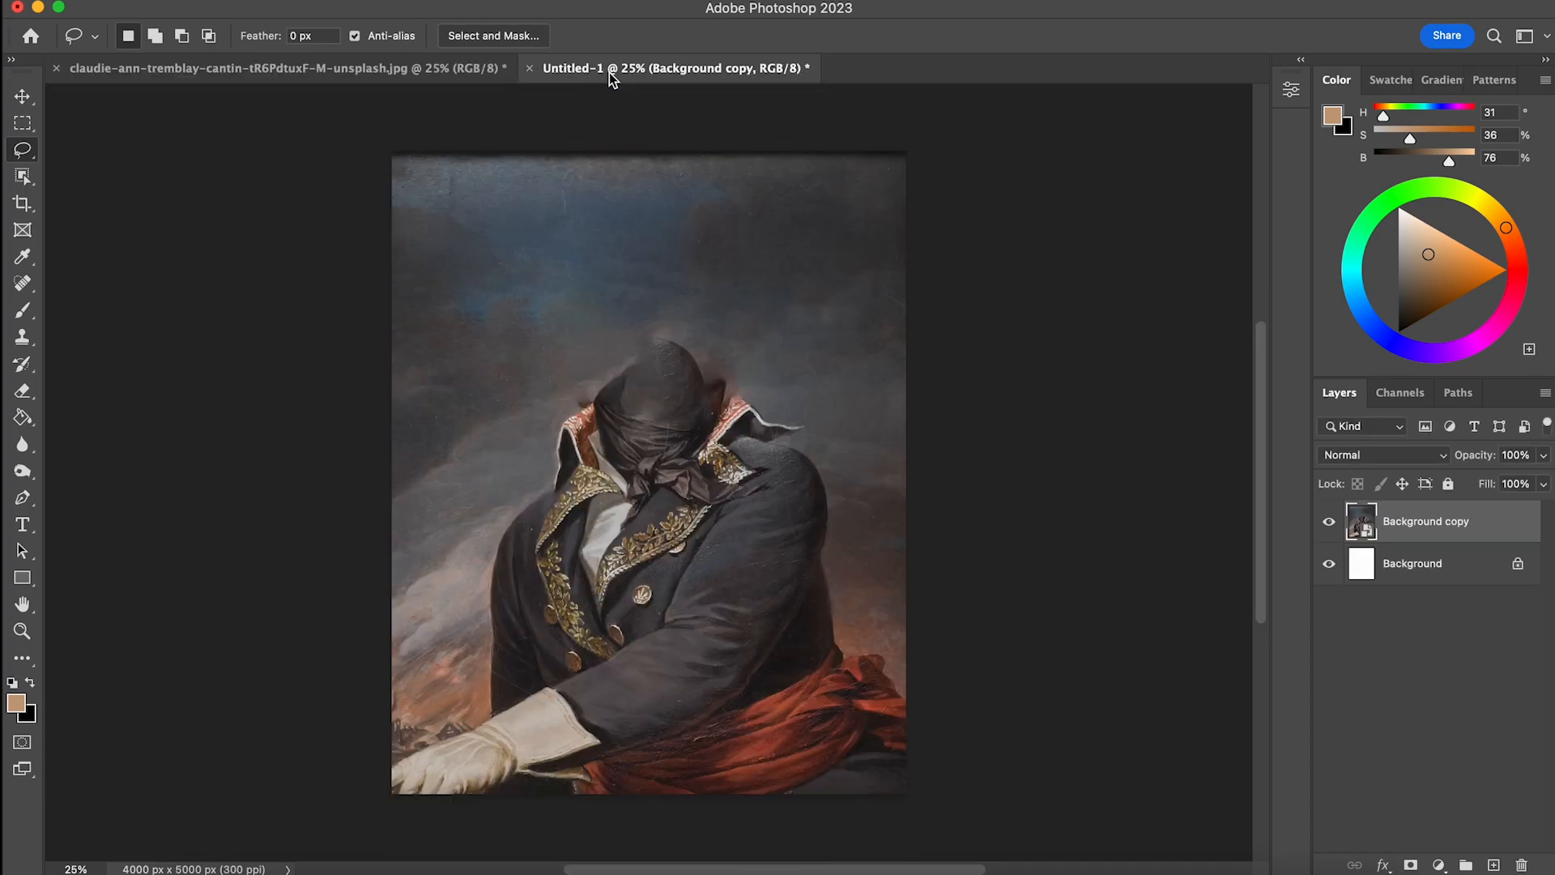
pyautogui.press('super+v')
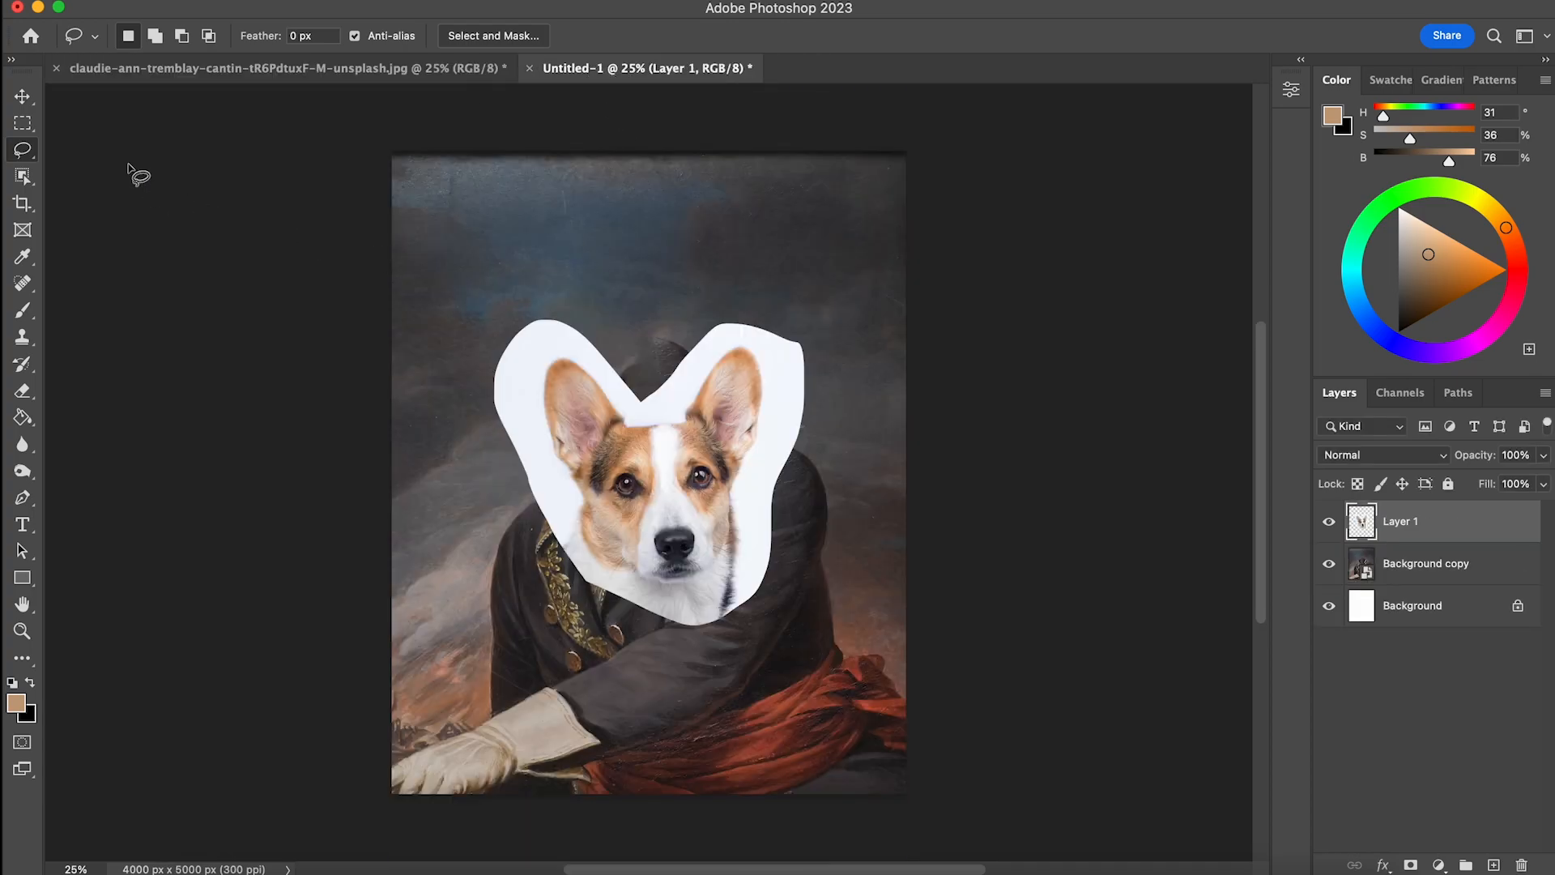
# Select the corgi's head with the Object Selection tool and hide its white surroundings with a layer mask.
pyautogui.click(23, 177)
pyautogui.moveTo(514, 327); pyautogui.dragTo(764, 616)
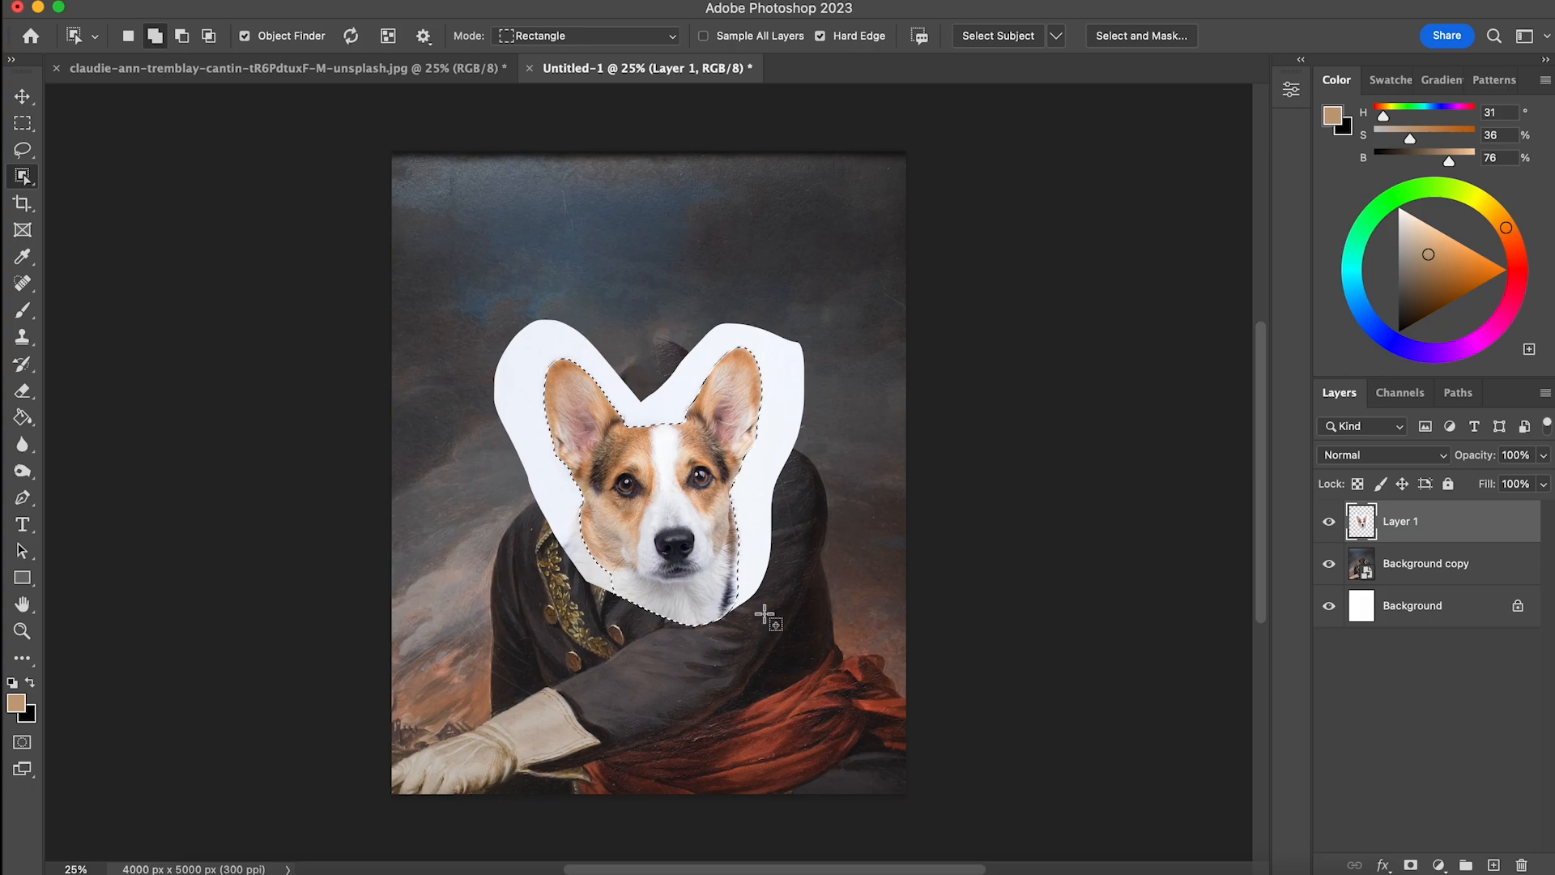
pyautogui.click(1410, 865)
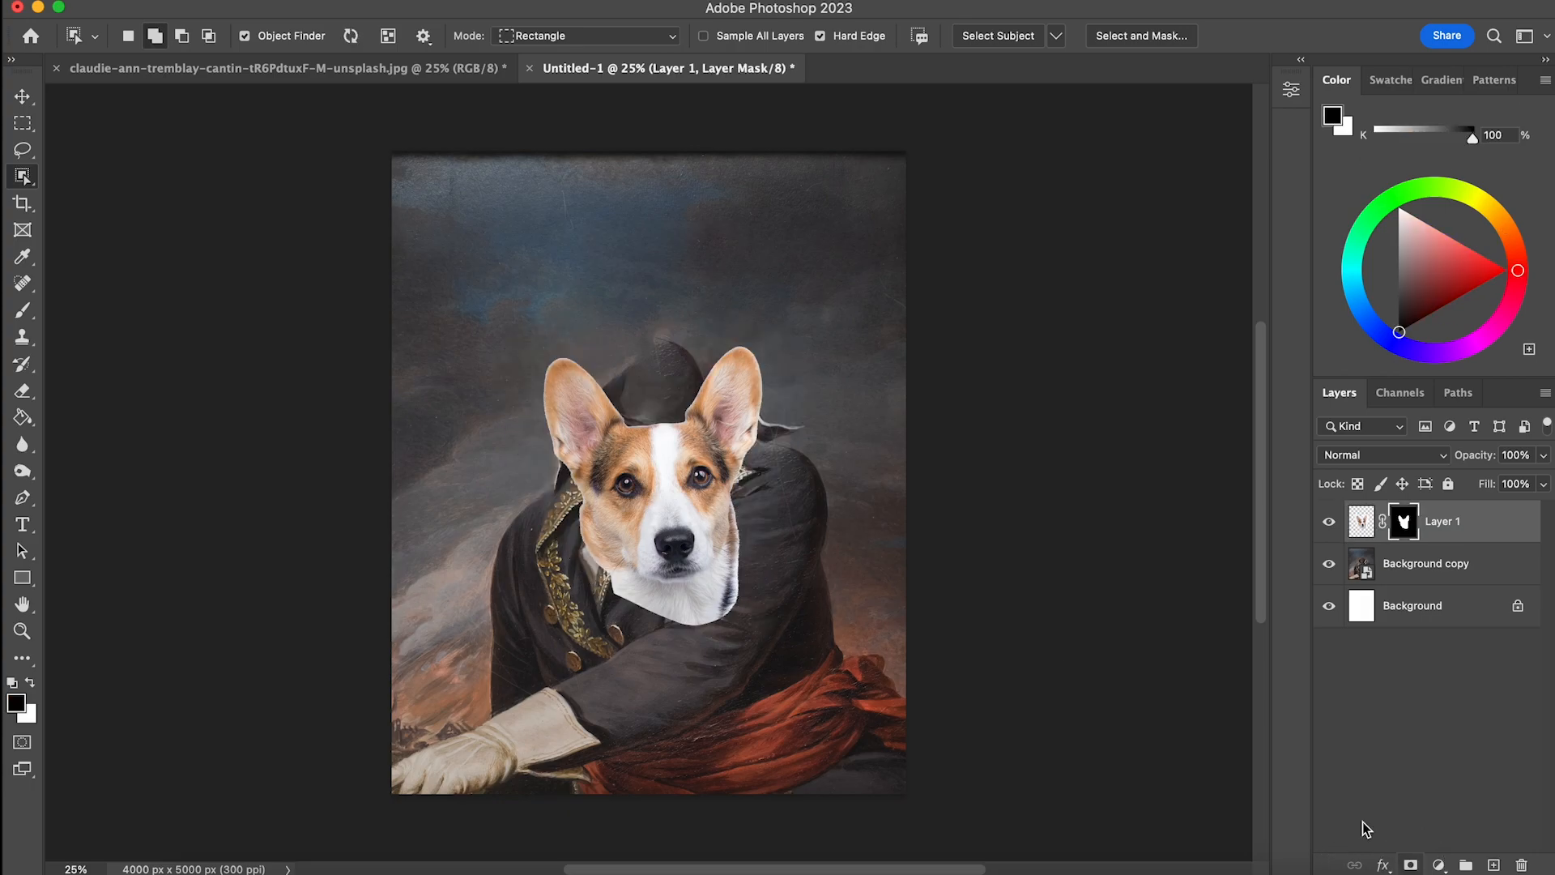
# Flip the corgi head horizontally and place it above the general's collar.
pyautogui.click(13, 98)
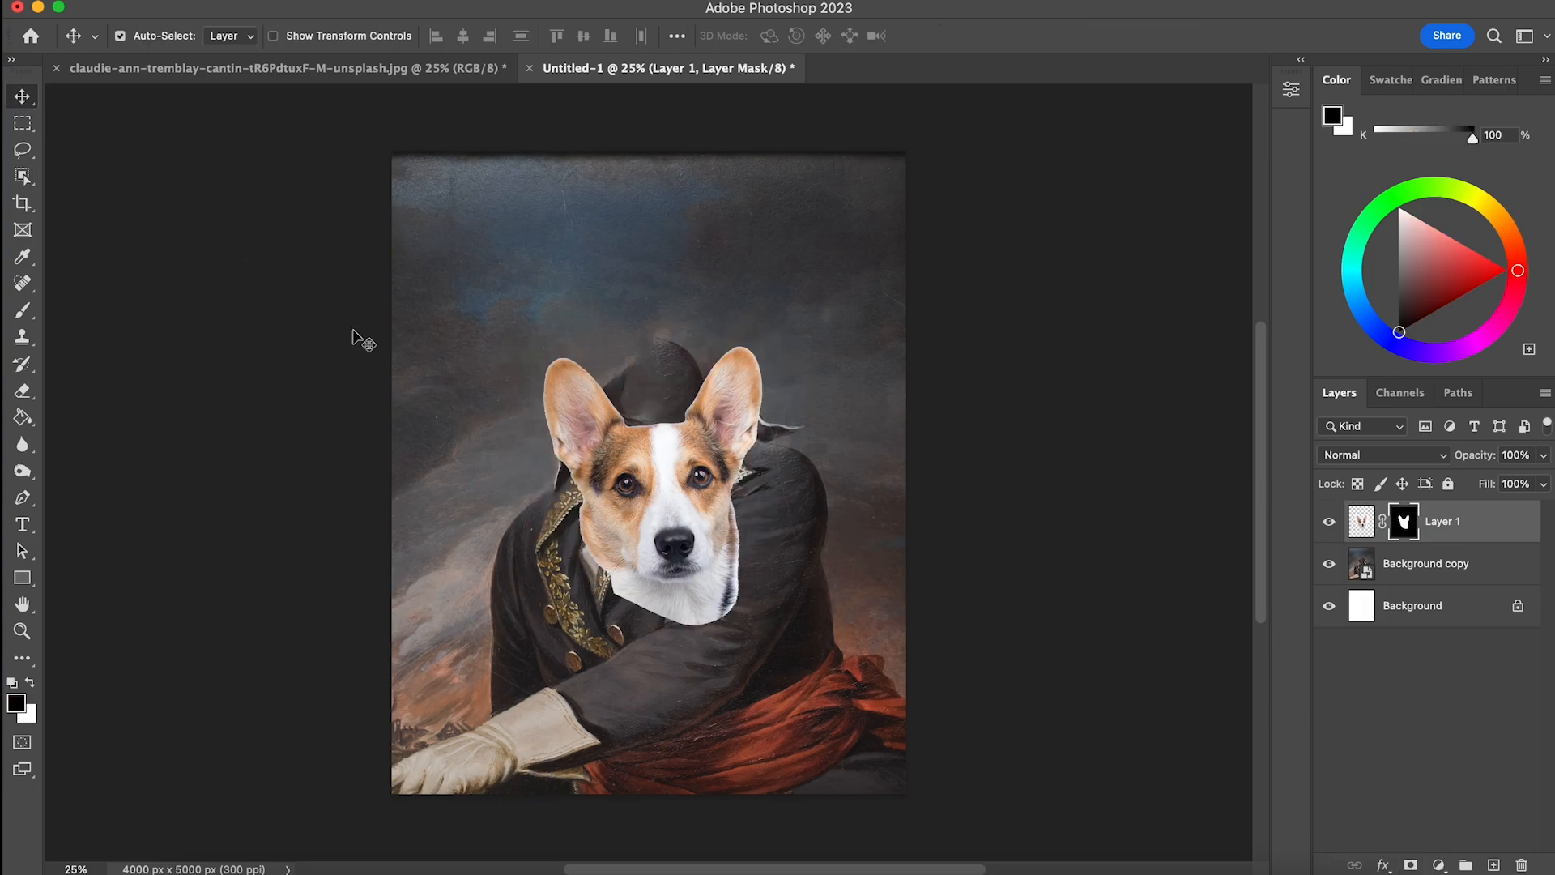
pyautogui.moveTo(655, 518); pyautogui.dragTo(653, 351)
pyautogui.click(199, 1)
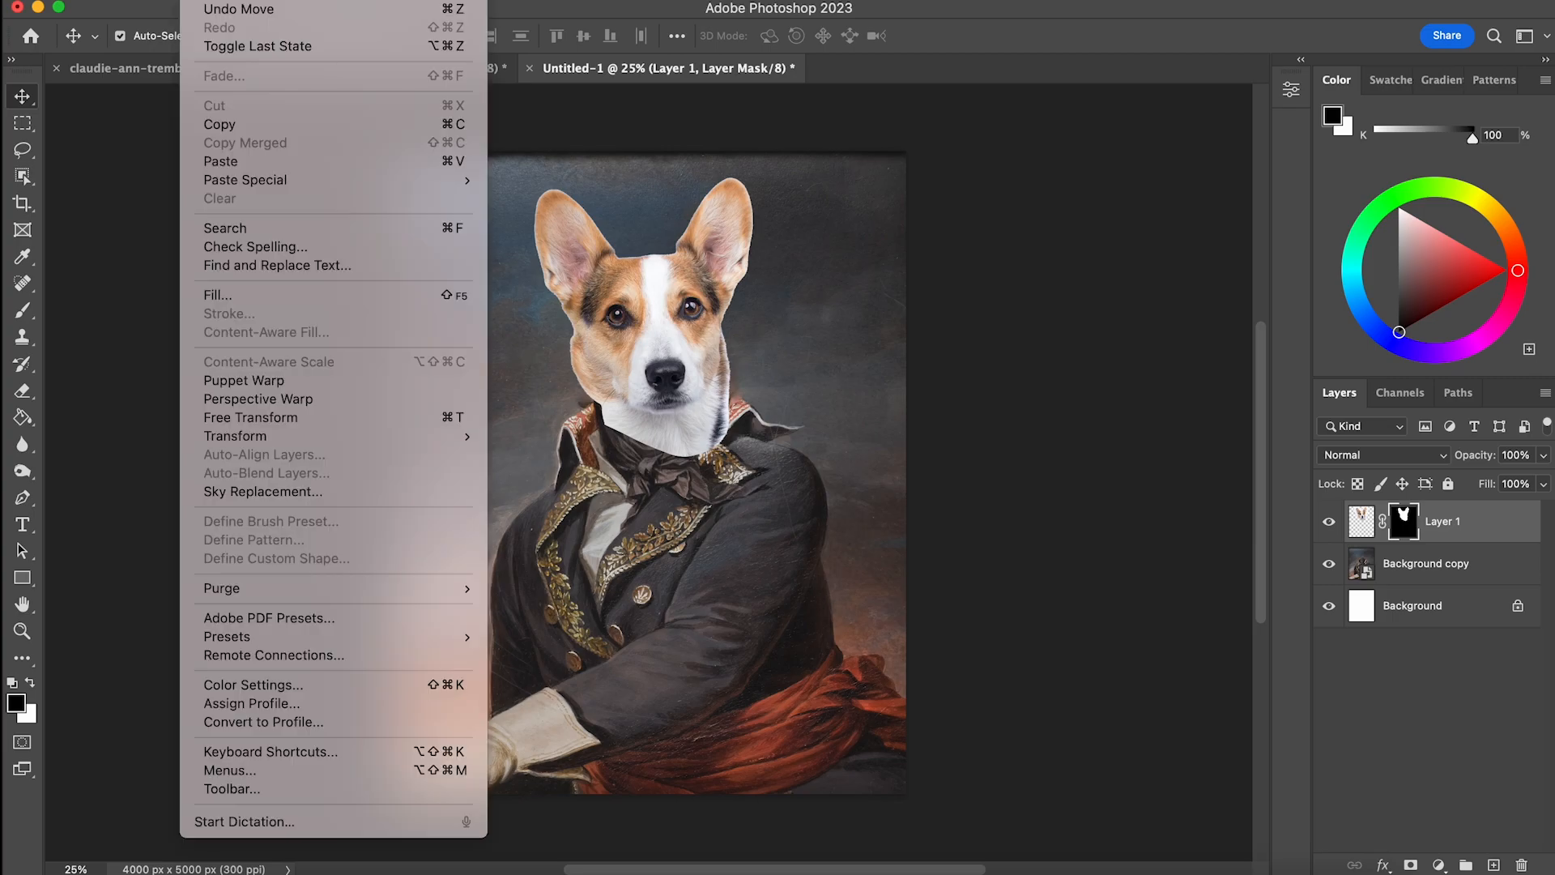
pyautogui.moveTo(411, 443)
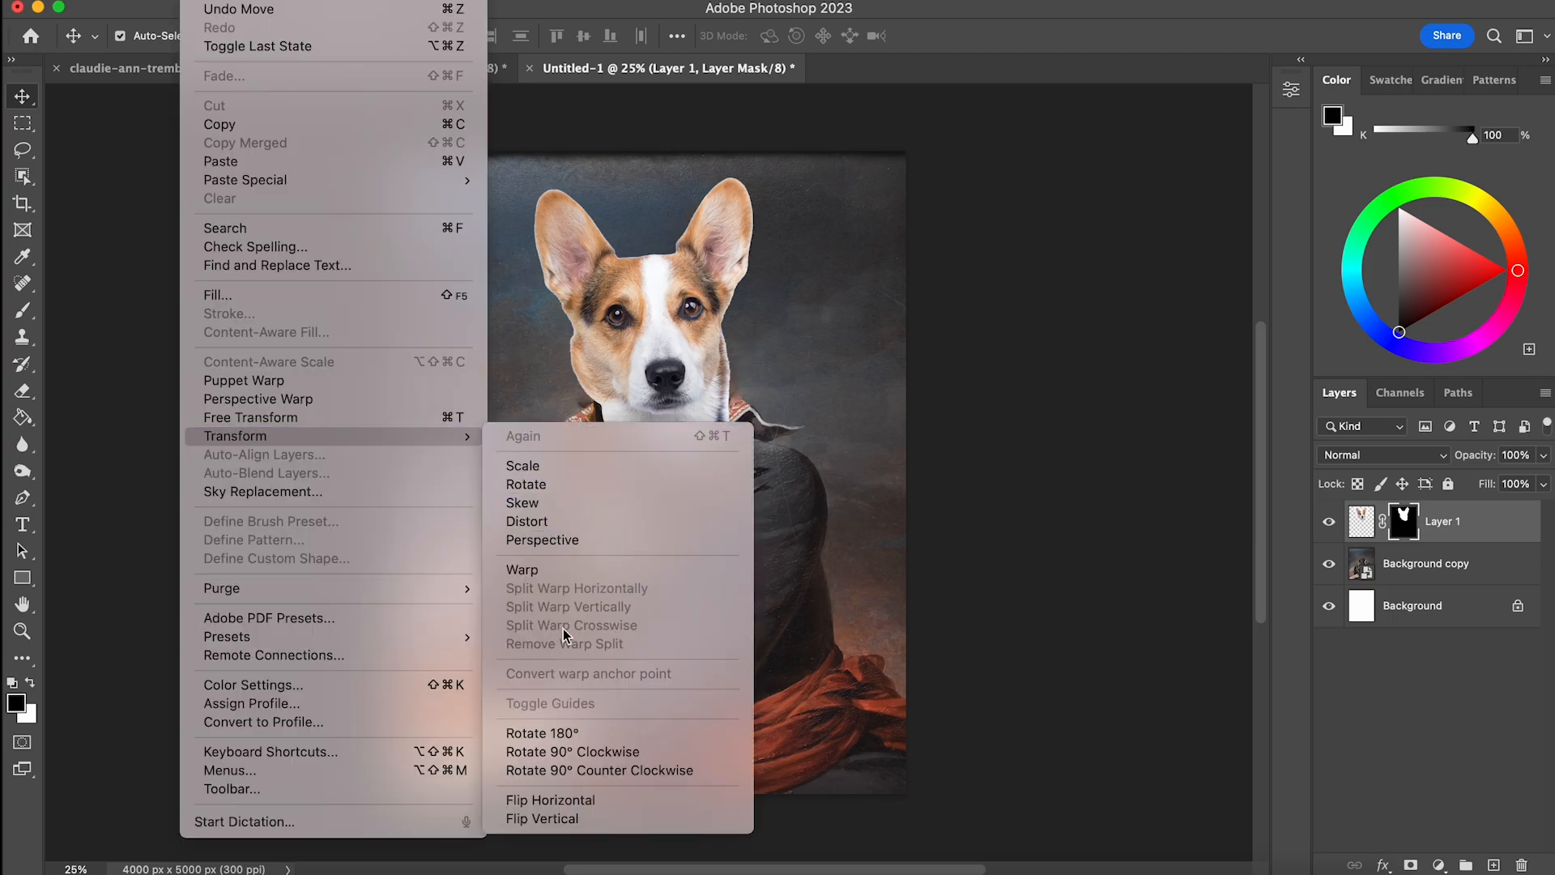
pyautogui.click(579, 800)
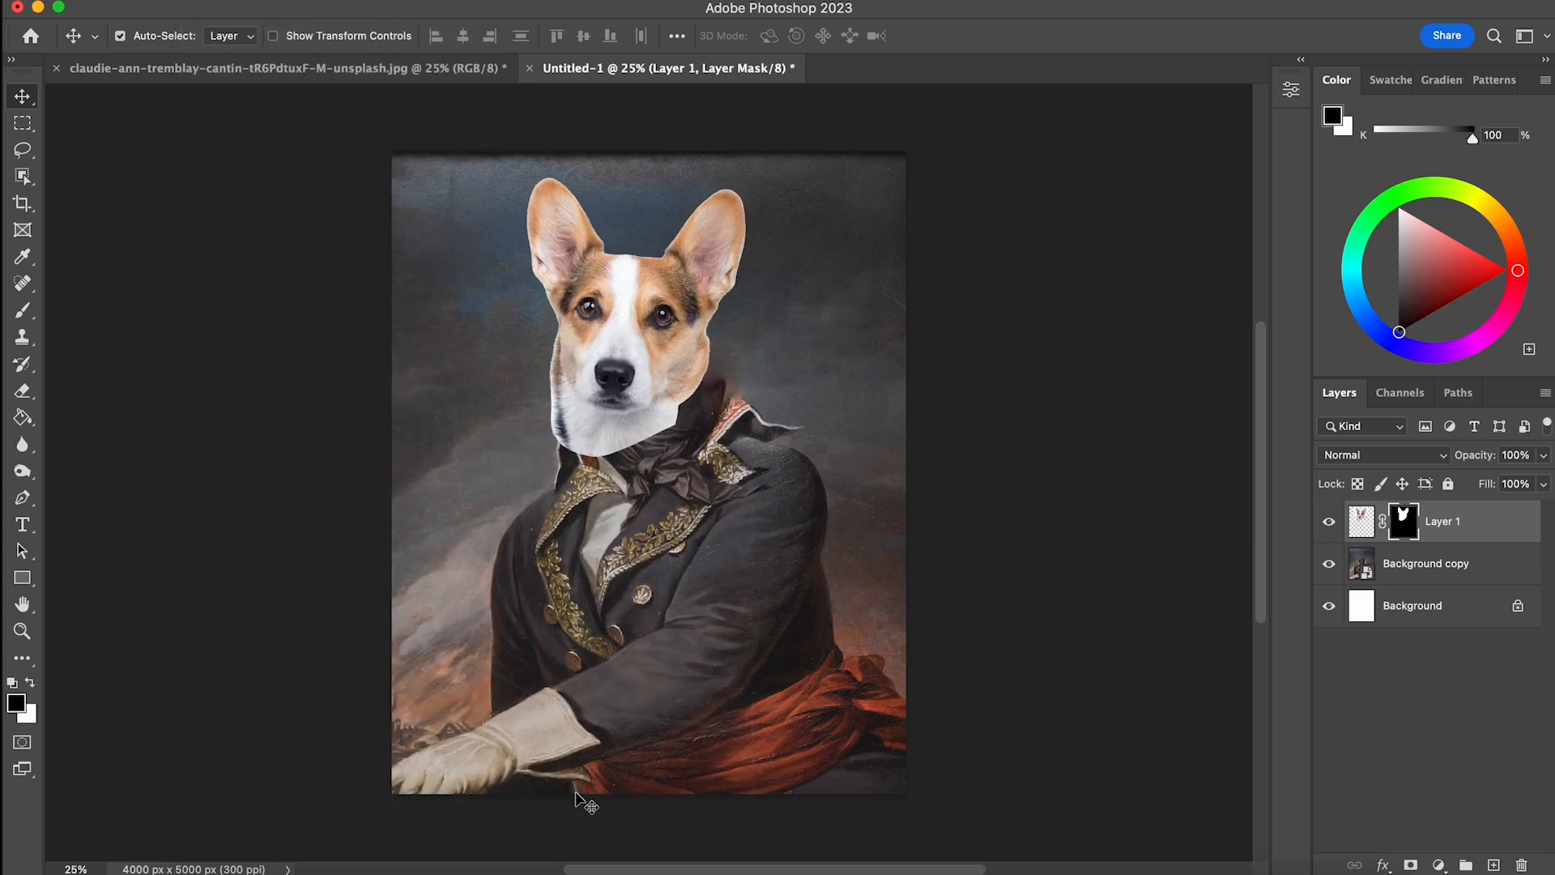
pyautogui.moveTo(653, 371); pyautogui.dragTo(692, 379)
# Free-transform the corgi head, rotating it until the ears are level and fitting its size and position to the collar.
pyautogui.press('super+t')
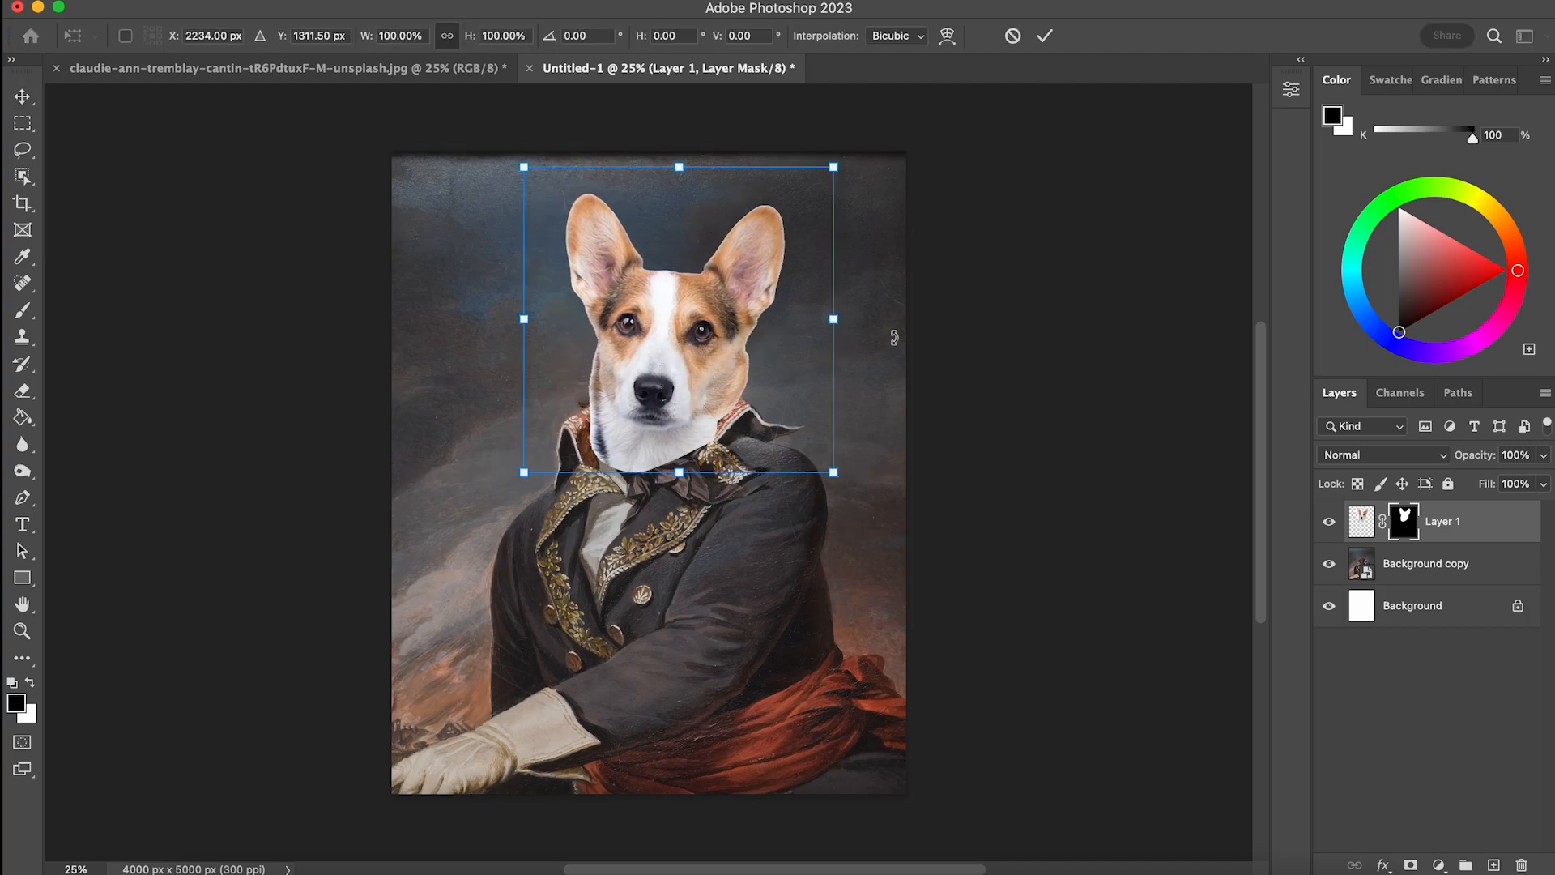
pyautogui.moveTo(890, 326); pyautogui.dragTo(888, 308)
pyautogui.moveTo(749, 351); pyautogui.dragTo(744, 341)
pyautogui.moveTo(814, 142)
pyautogui.mouseDown()
pyautogui.moveTo(802, 149)
pyautogui.moveTo(828, 123)
pyautogui.mouseUp()
pyautogui.moveTo(723, 315)
pyautogui.mouseDown()
pyautogui.moveTo(723, 272)
pyautogui.moveTo(723, 308)
pyautogui.mouseUp()
pyautogui.moveTo(823, 115); pyautogui.dragTo(802, 139)
pyautogui.moveTo(671, 322)
pyautogui.mouseDown()
pyautogui.moveTo(659, 277)
pyautogui.moveTo(682, 313)
pyautogui.mouseUp()
pyautogui.press('Return')
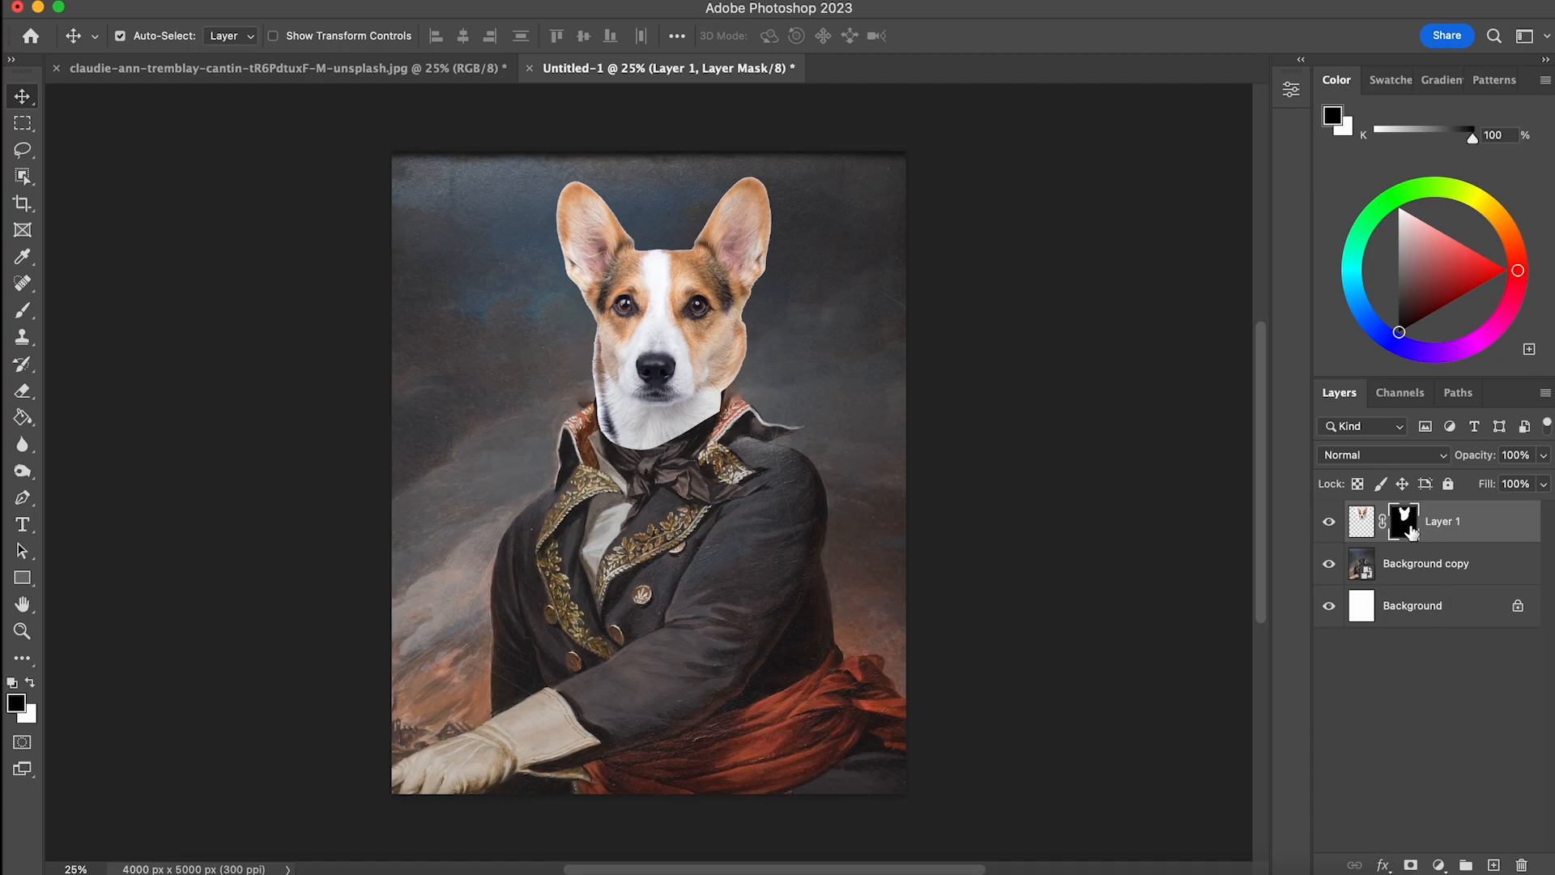
# Switch to the Brush tool with the Soft Round tip for painting on the corgi layer's mask.
pyautogui.press('b')
pyautogui.press('super+plus')
pyautogui.press('super+plus')
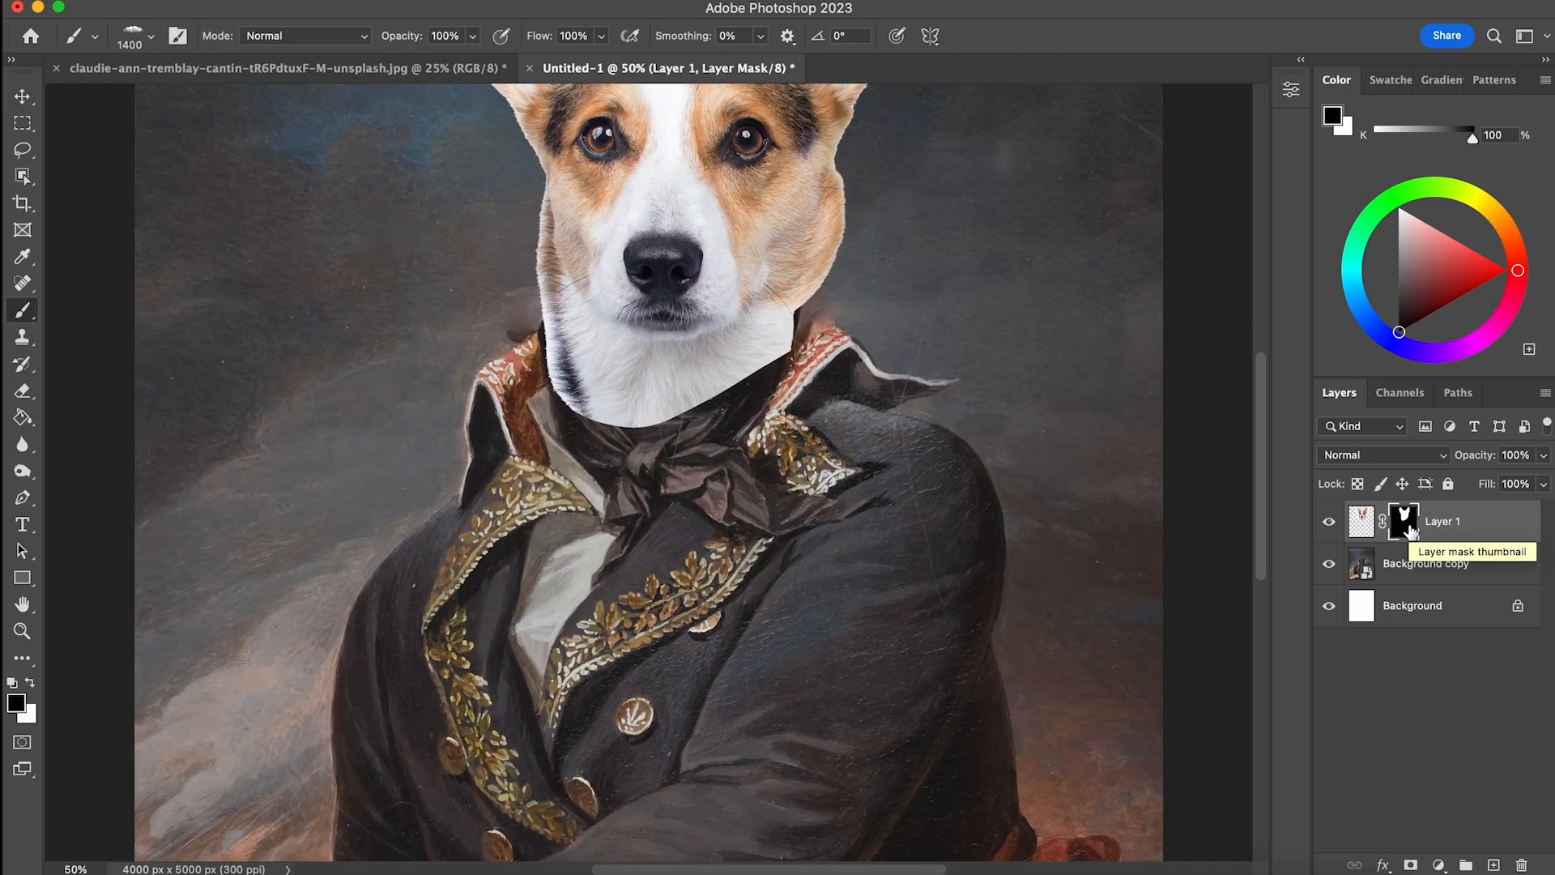
pyautogui.scroll(5, 1020, 336)
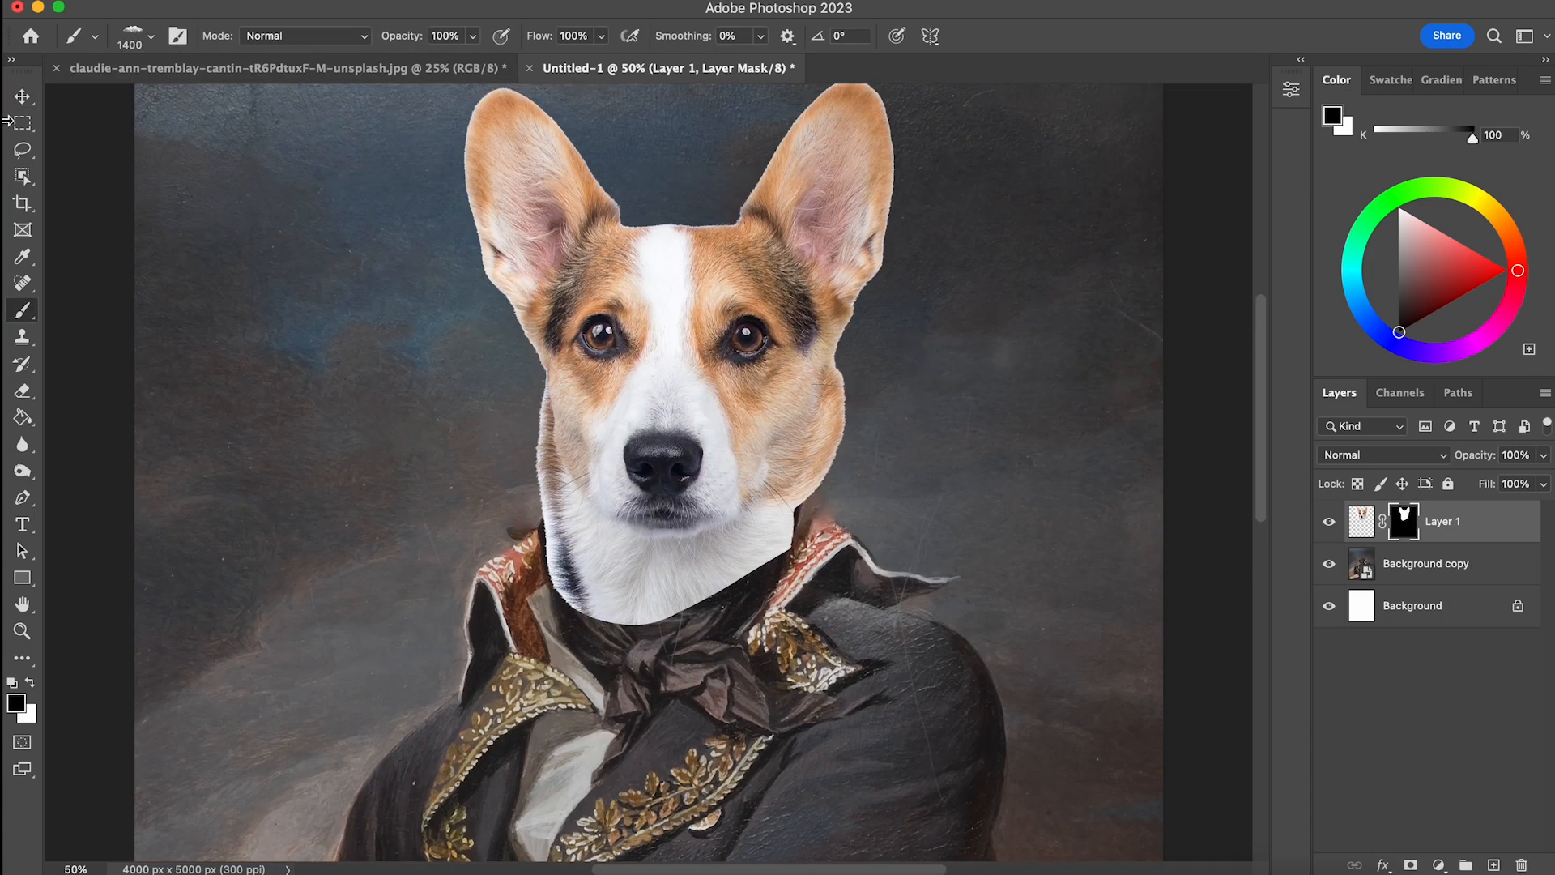
pyautogui.click(139, 41)
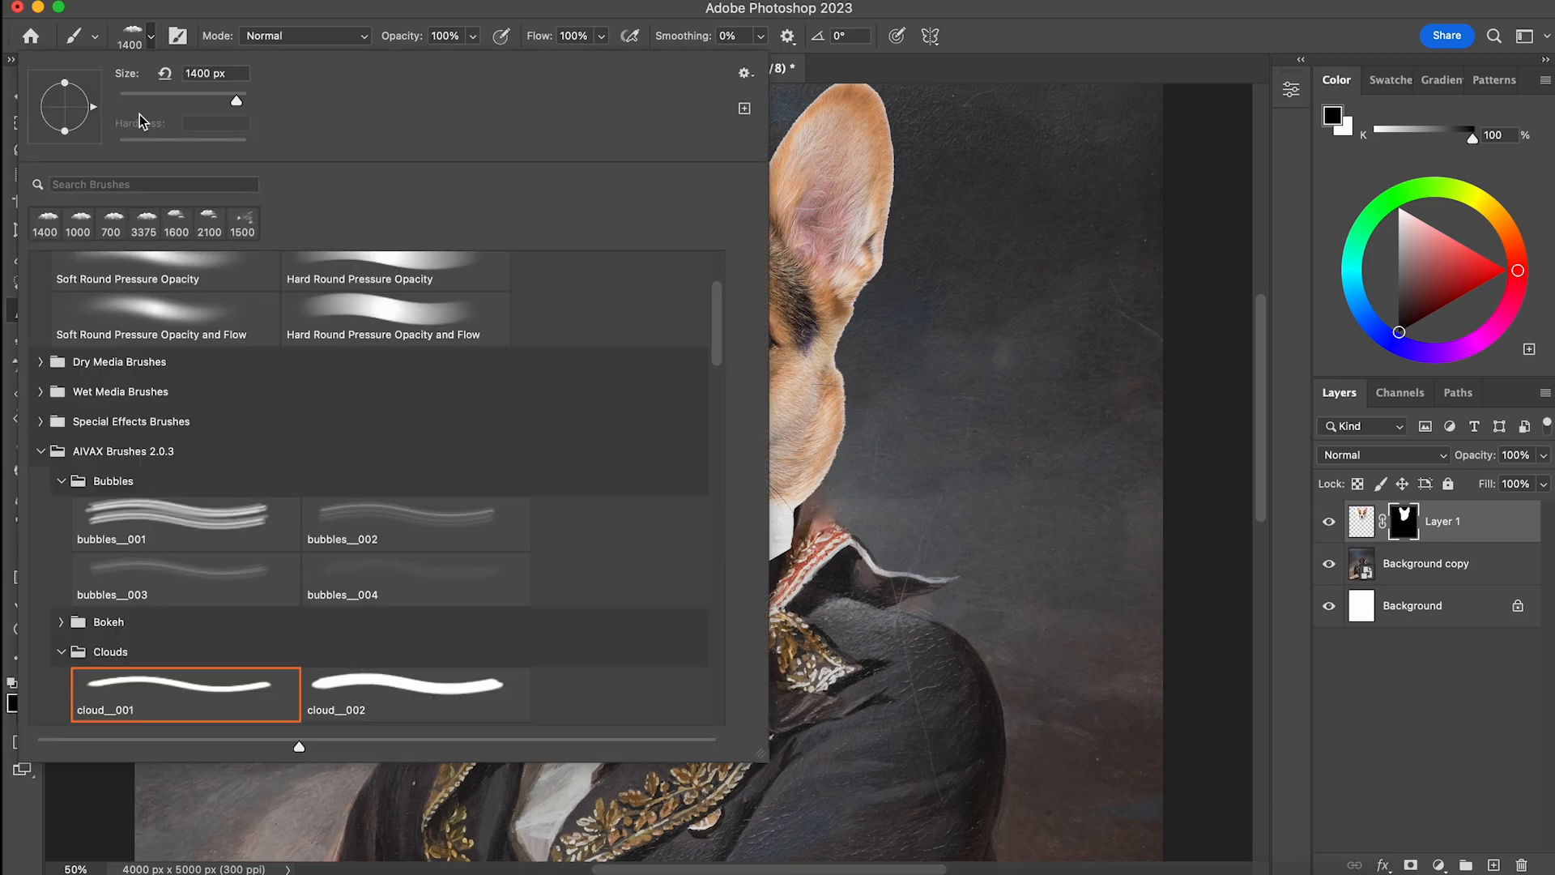
pyautogui.scroll(3, 155, 303)
pyautogui.click(152, 297)
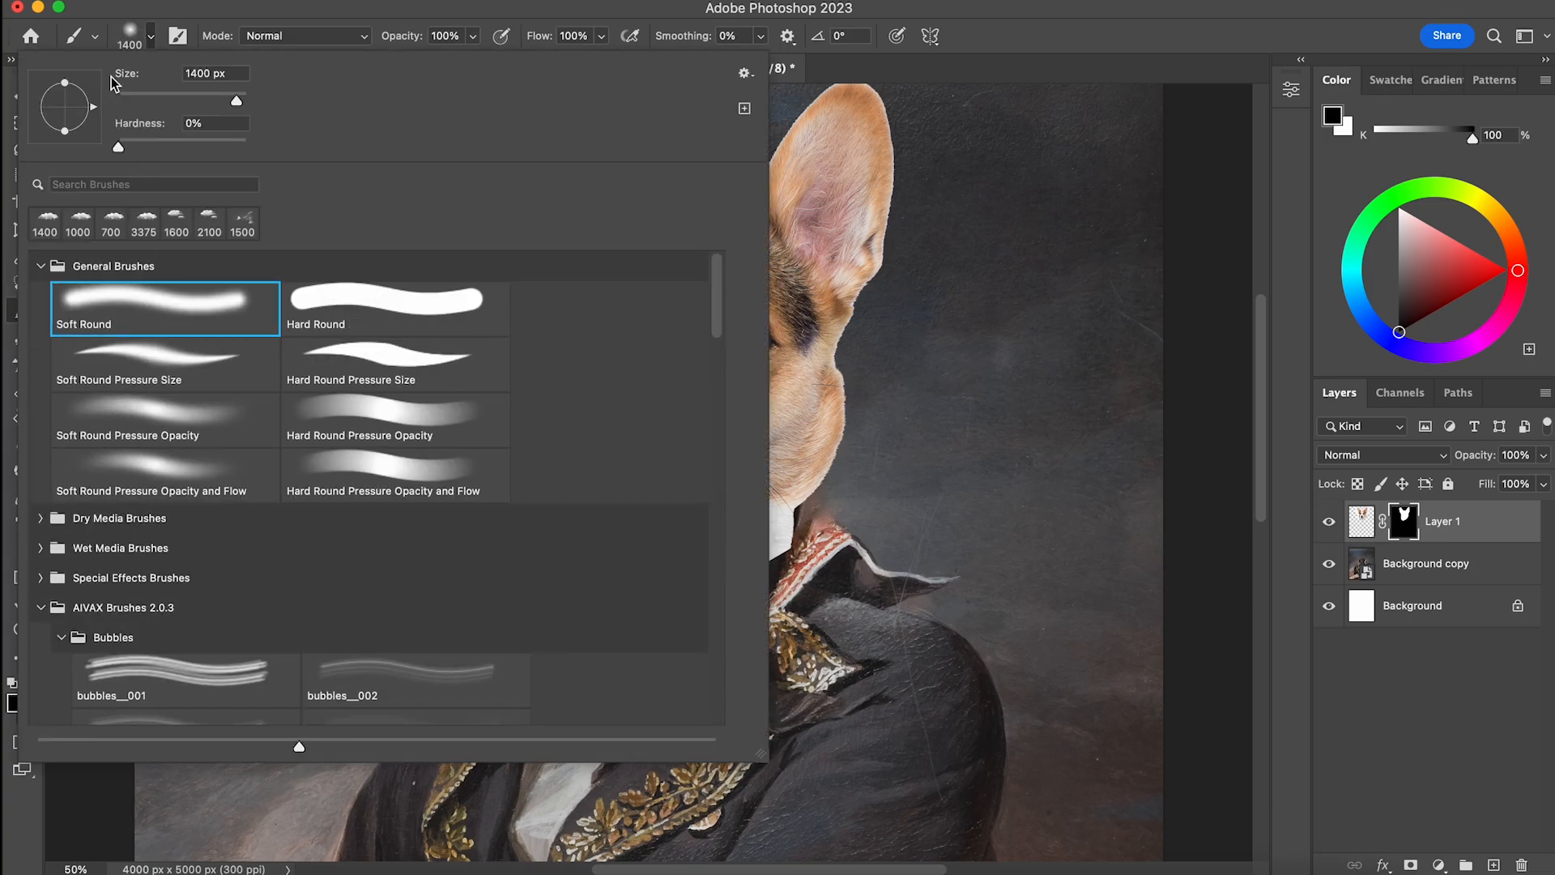
pyautogui.click(127, 36)
# Mask out the corgi's neck fur over the scarf and soften both cheek edges in black, reducing the brush to 250 px.
pyautogui.press('[')
pyautogui.press('[')
pyautogui.press('[')
pyautogui.press('[')
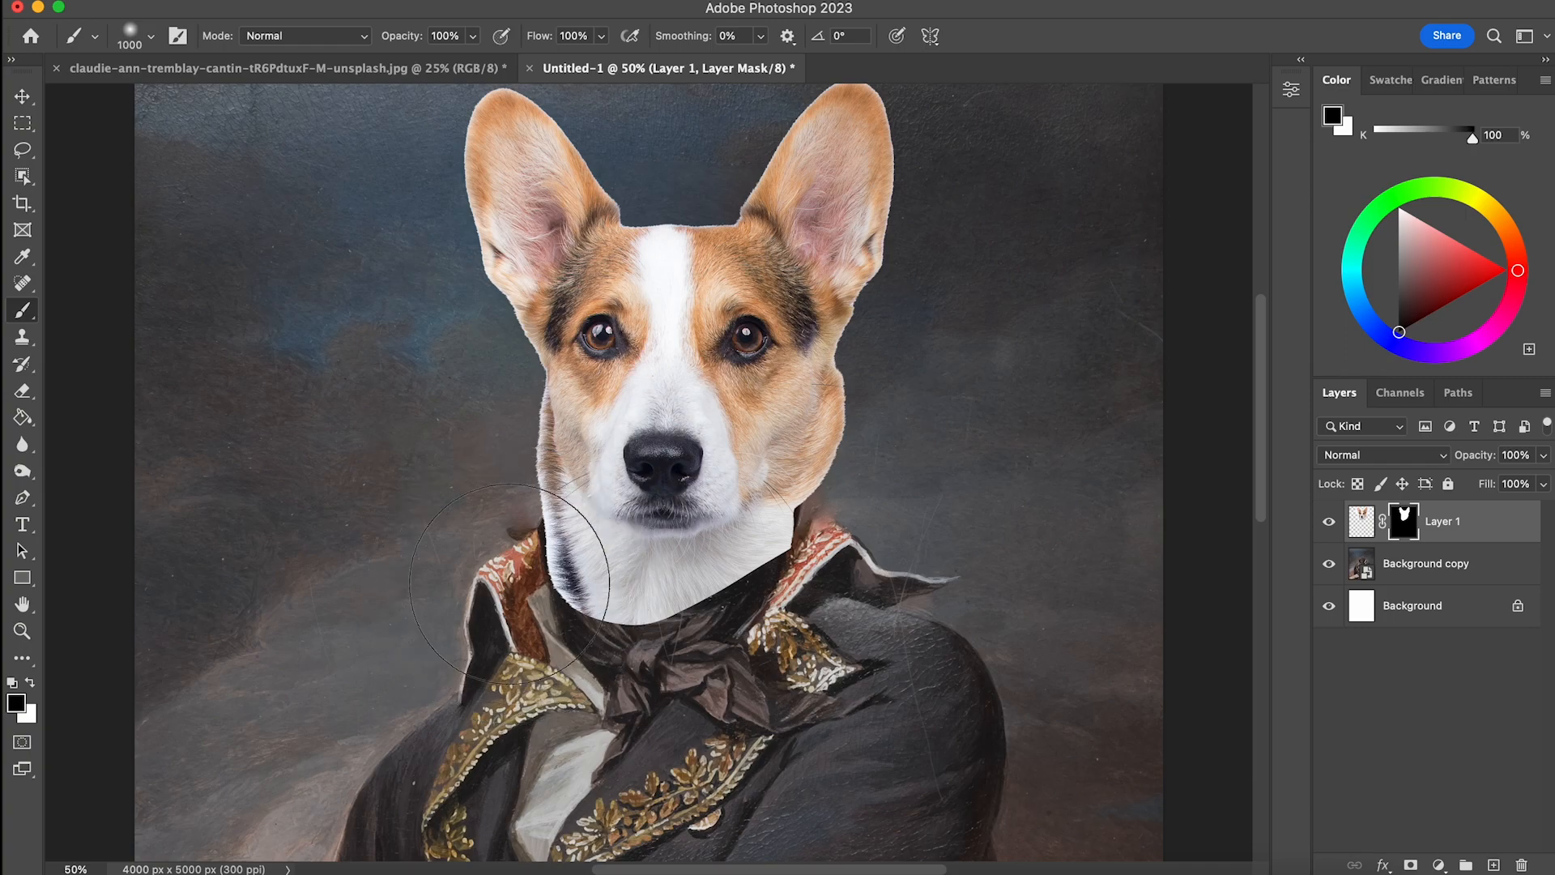
pyautogui.moveTo(509, 583)
pyautogui.mouseDown()
pyautogui.moveTo(558, 567)
pyautogui.moveTo(694, 608)
pyautogui.moveTo(694, 591)
pyautogui.moveTo(792, 538)
pyautogui.moveTo(806, 565)
pyautogui.mouseUp()
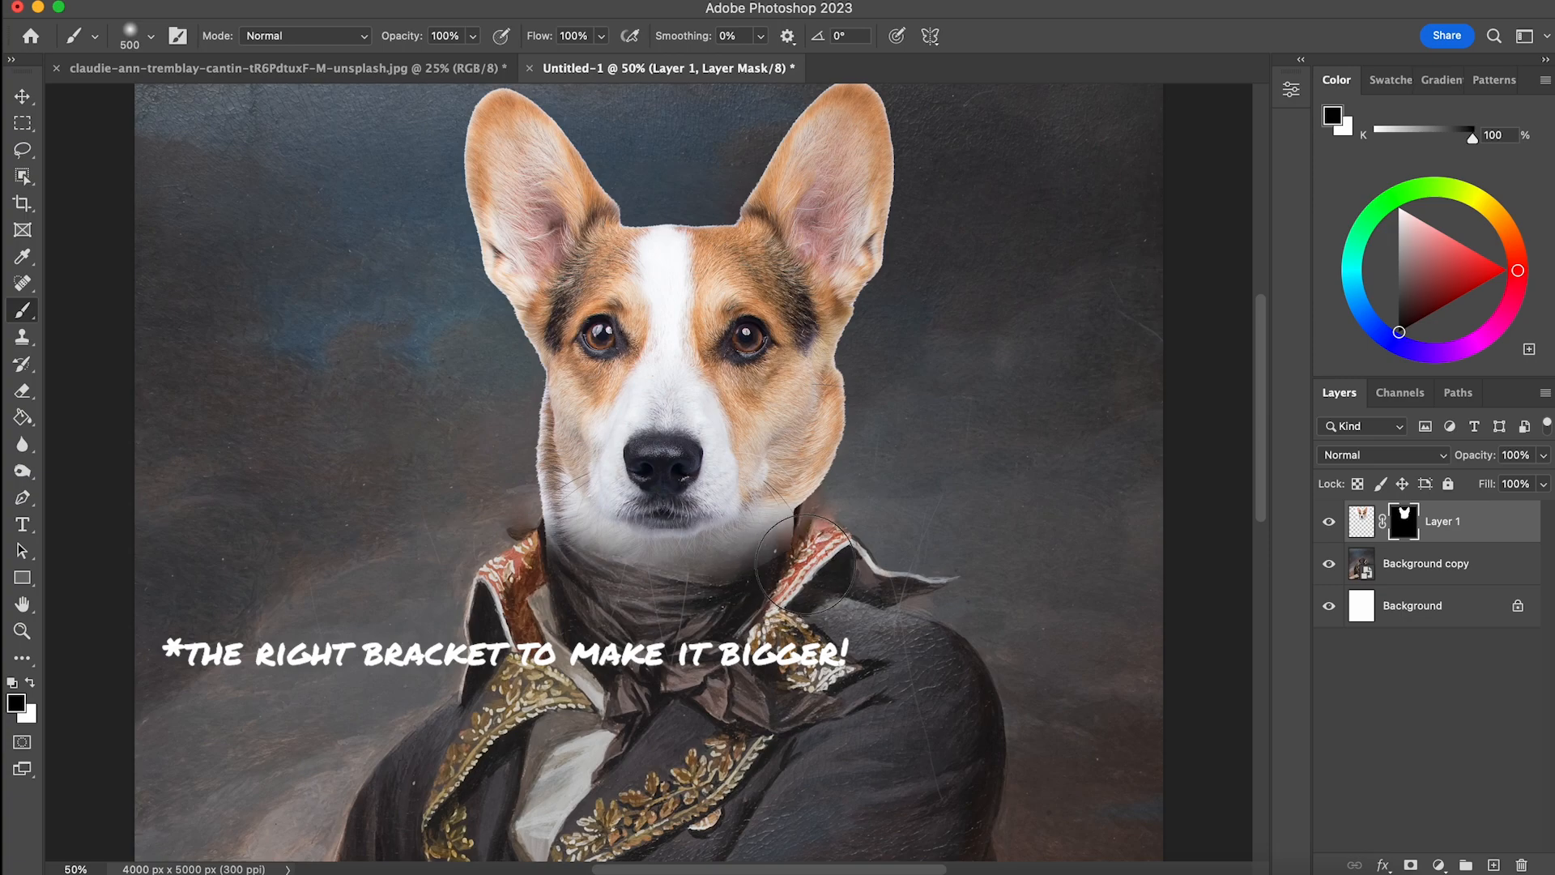
pyautogui.moveTo(806, 565)
pyautogui.mouseDown()
pyautogui.moveTo(730, 575)
pyautogui.moveTo(578, 562)
pyautogui.moveTo(537, 535)
pyautogui.moveTo(513, 482)
pyautogui.moveTo(539, 523)
pyautogui.moveTo(518, 382)
pyautogui.moveTo(529, 483)
pyautogui.moveTo(518, 374)
pyautogui.mouseUp()
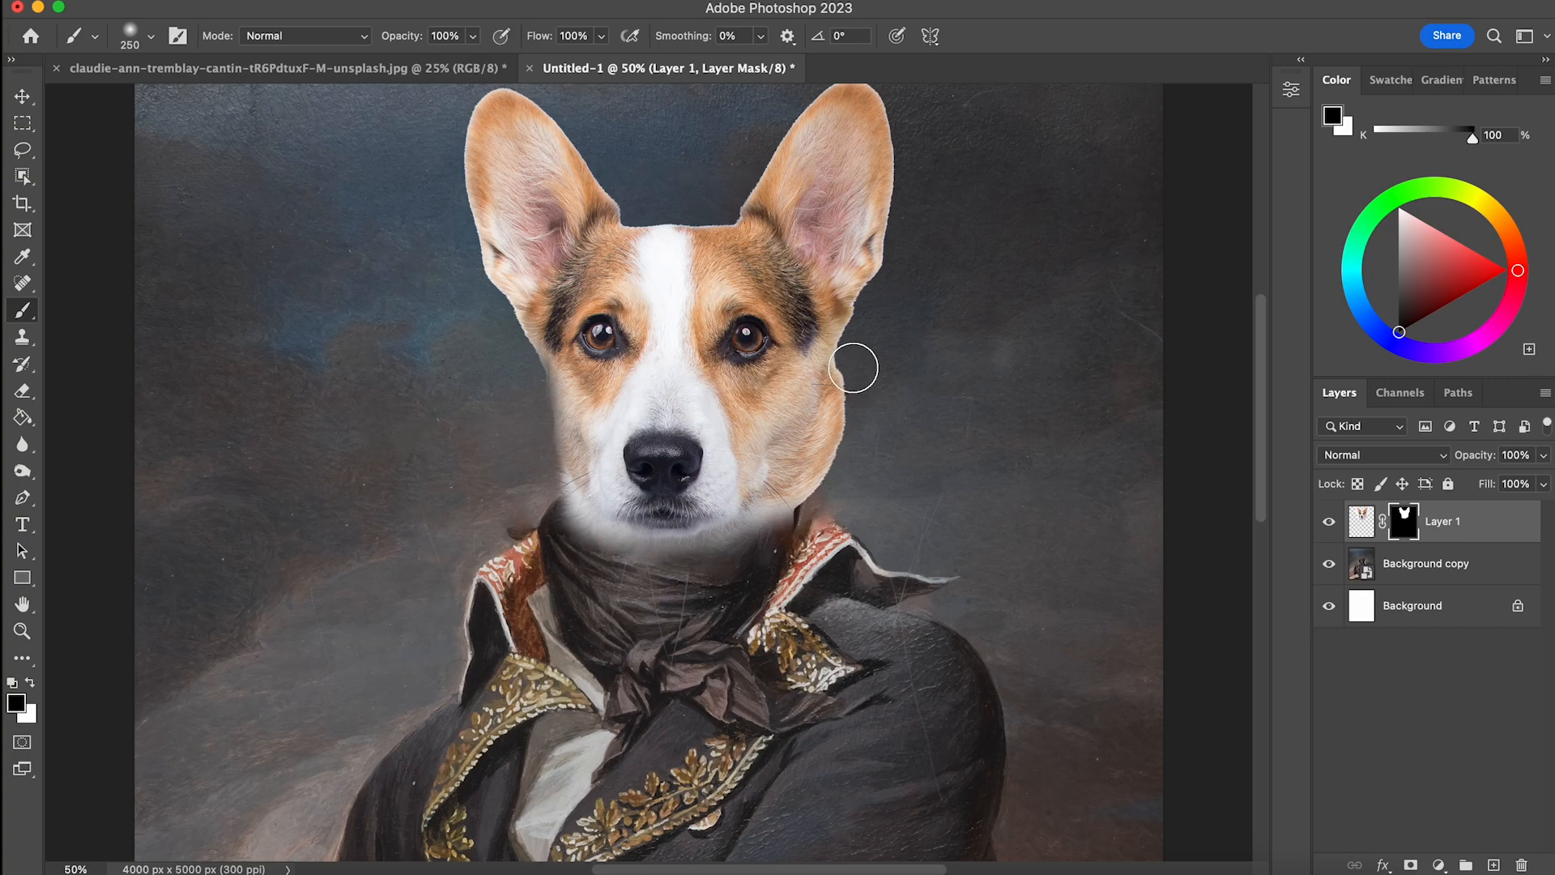
pyautogui.moveTo(860, 368)
pyautogui.mouseDown()
pyautogui.moveTo(805, 547)
pyautogui.moveTo(692, 571)
pyautogui.moveTo(632, 563)
pyautogui.moveTo(541, 496)
pyautogui.moveTo(565, 532)
pyautogui.moveTo(841, 382)
pyautogui.moveTo(889, 279)
pyautogui.moveTo(850, 358)
pyautogui.moveTo(892, 254)
pyautogui.moveTo(897, 138)
pyautogui.moveTo(885, 253)
pyautogui.mouseUp()
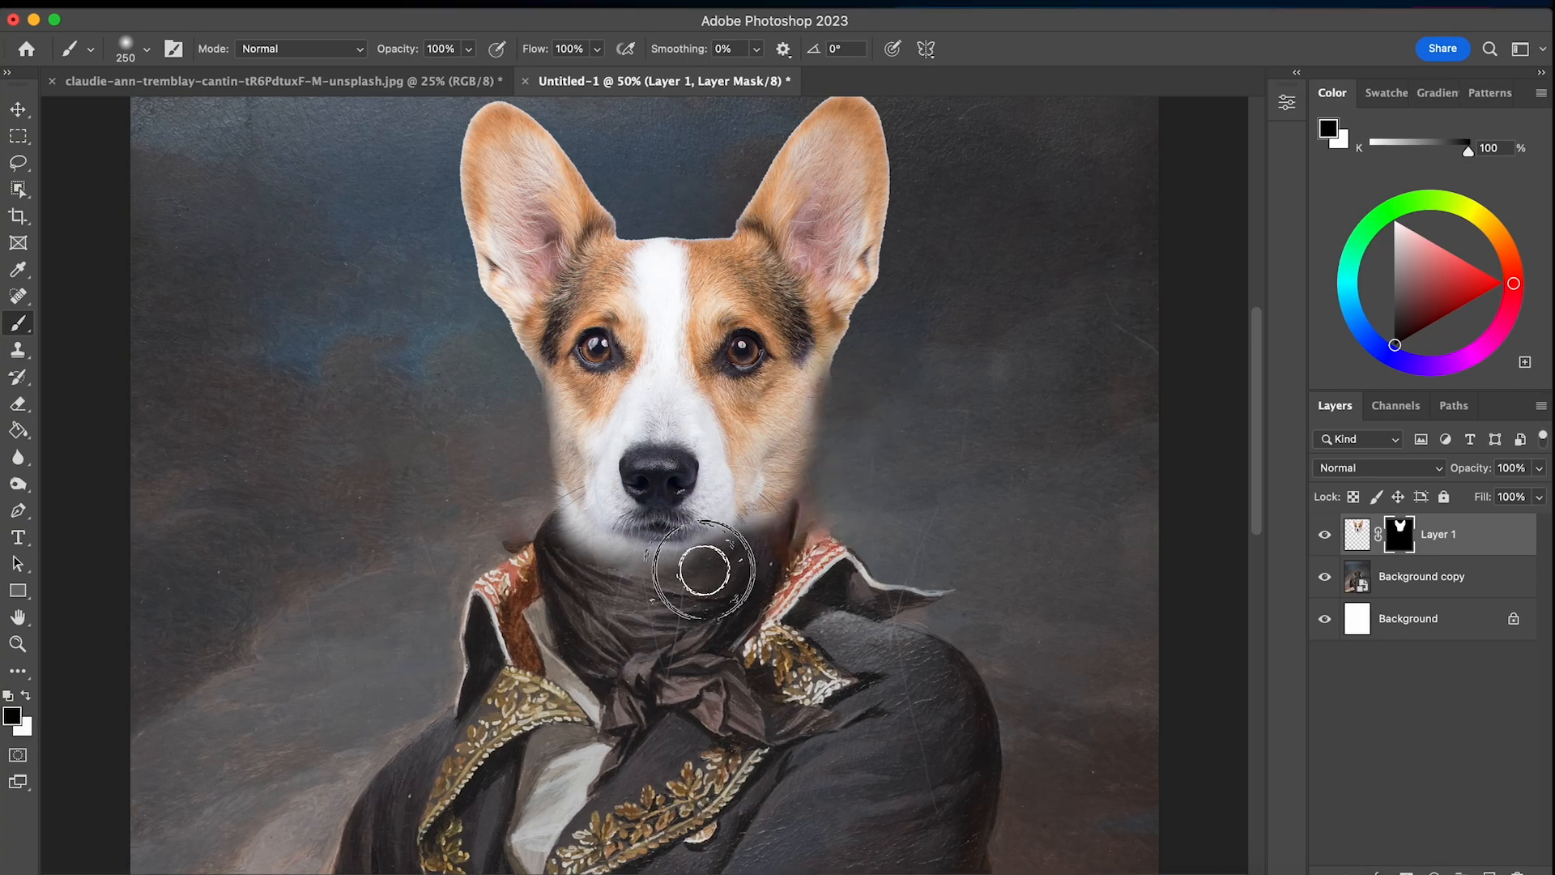
# Paint black on the mask around the ears, forehead and sides of the face with a smaller soft brush to blend the edges.
pyautogui.press('[')
pyautogui.press('[')
pyautogui.press('[')
pyautogui.scroll(3, 899, 243)
pyautogui.press('super+equal')
pyautogui.scroll(2, 1005, 203)
pyautogui.press('[')
pyautogui.moveTo(998, 231)
pyautogui.mouseDown()
pyautogui.moveTo(984, 273)
pyautogui.moveTo(986, 345)
pyautogui.moveTo(978, 215)
pyautogui.moveTo(928, 181)
pyautogui.moveTo(839, 221)
pyautogui.moveTo(914, 176)
pyautogui.moveTo(812, 259)
pyautogui.moveTo(743, 369)
pyautogui.moveTo(674, 370)
pyautogui.moveTo(606, 337)
pyautogui.moveTo(623, 367)
pyautogui.moveTo(757, 366)
pyautogui.moveTo(486, 199)
pyautogui.moveTo(601, 337)
pyautogui.moveTo(533, 234)
pyautogui.moveTo(438, 187)
pyautogui.moveTo(457, 186)
pyautogui.moveTo(416, 210)
pyautogui.moveTo(390, 306)
pyautogui.moveTo(403, 390)
pyautogui.moveTo(475, 541)
pyautogui.moveTo(418, 455)
pyautogui.mouseUp()
pyautogui.moveTo(812, 260); pyautogui.dragTo(754, 362)
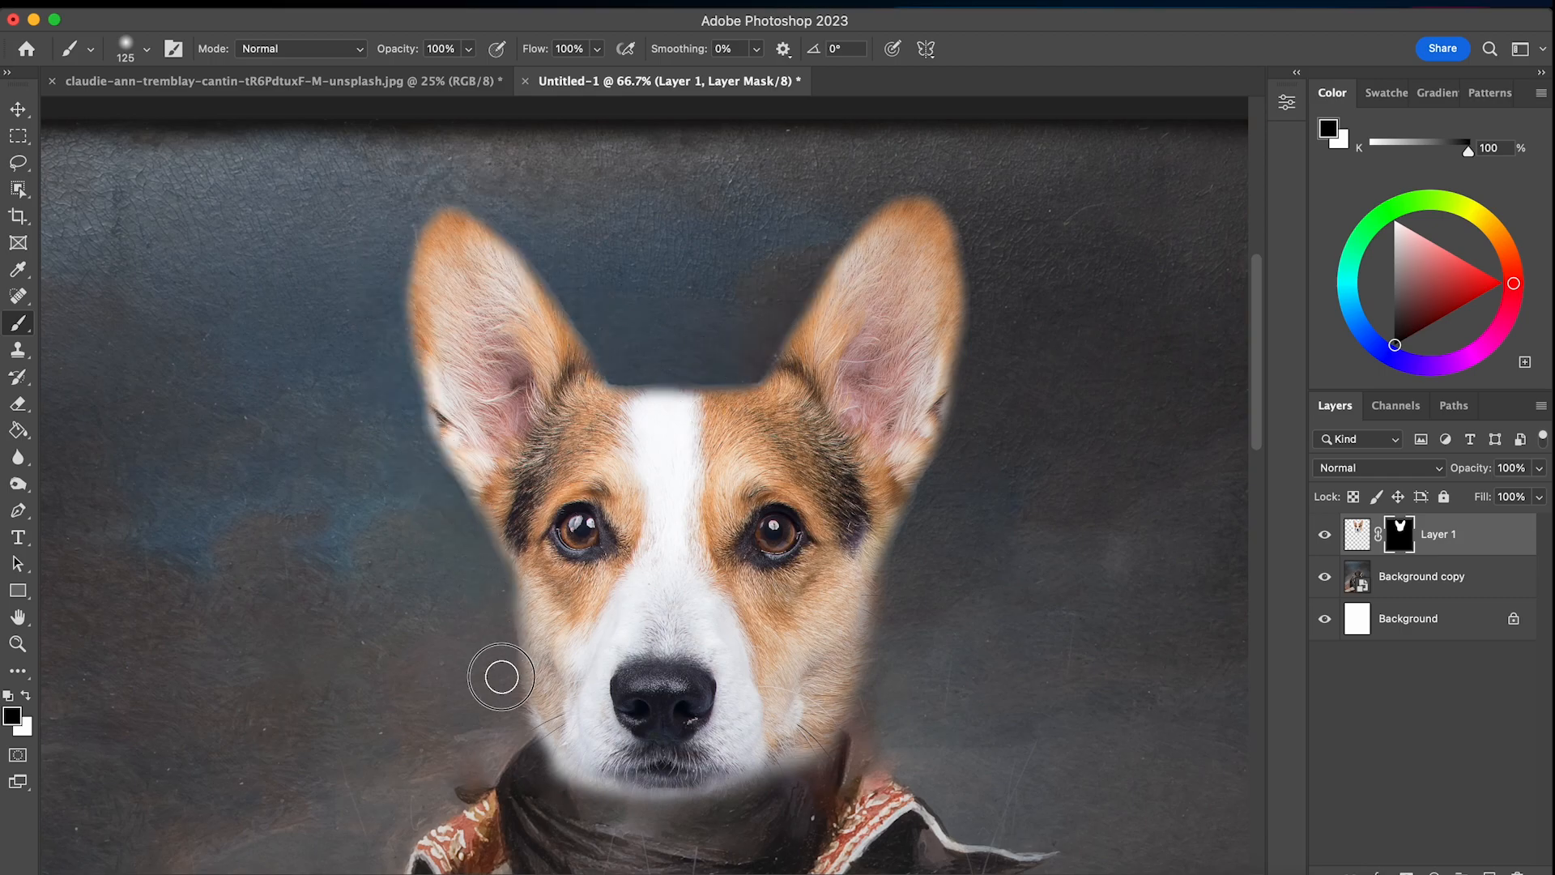
pyautogui.moveTo(493, 591); pyautogui.dragTo(545, 774)
# Free-transform the corgi head, enlarging it slightly, adjusting its rotation and reseating it on the general's scarf.
pyautogui.press('super+minus')
pyautogui.press('super+minus')
pyautogui.press('super+t')
pyautogui.moveTo(723, 350); pyautogui.dragTo(721, 355)
pyautogui.moveTo(866, 500); pyautogui.dragTo(887, 521)
pyautogui.moveTo(699, 371); pyautogui.dragTo(682, 357)
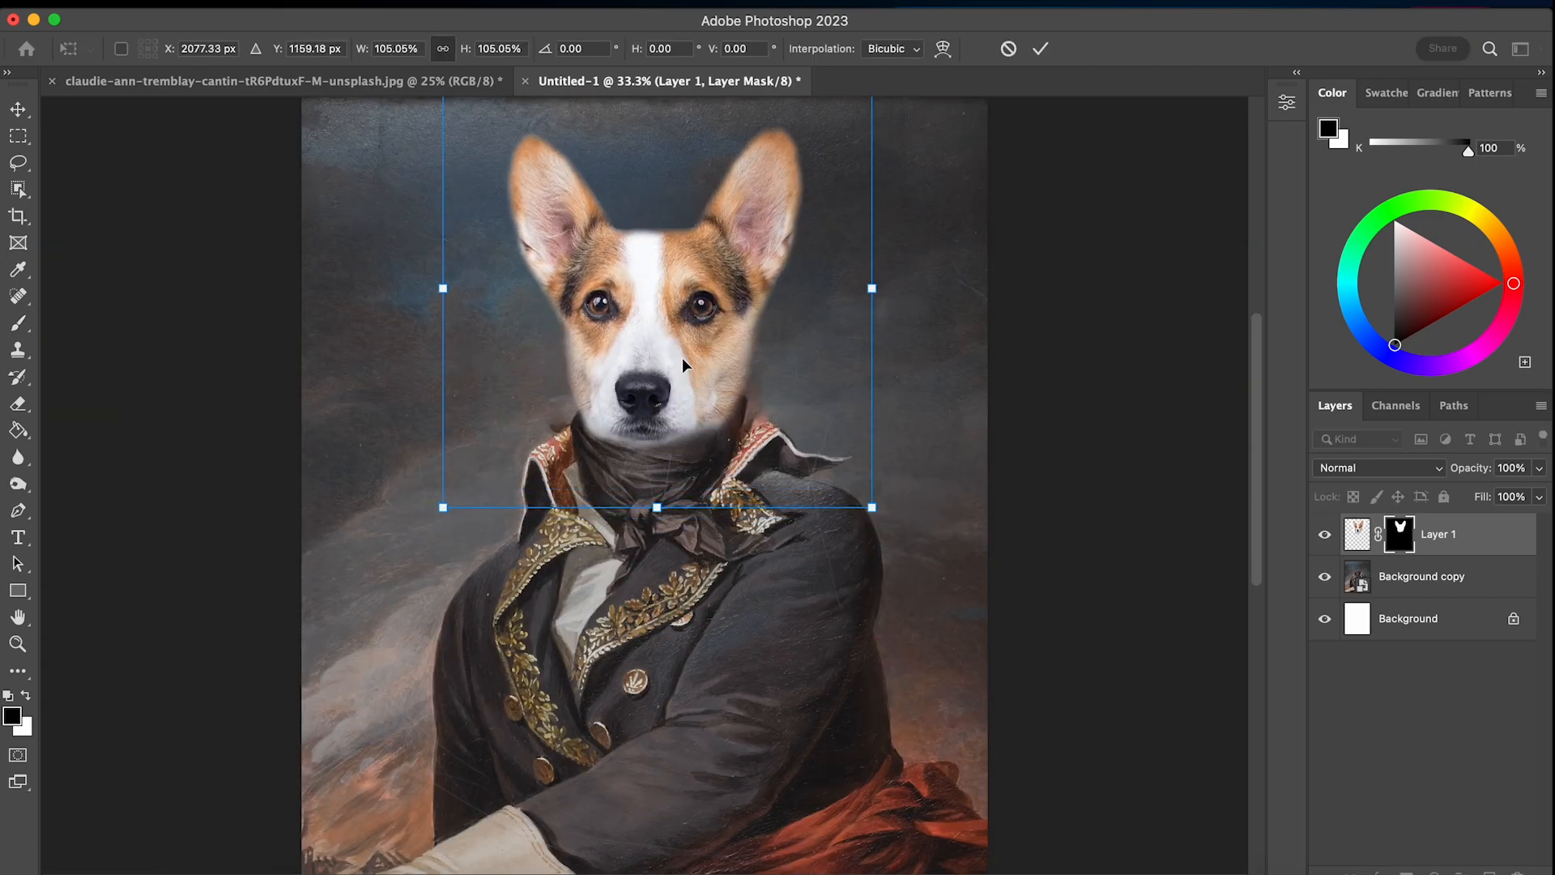
pyautogui.press('super+minus')
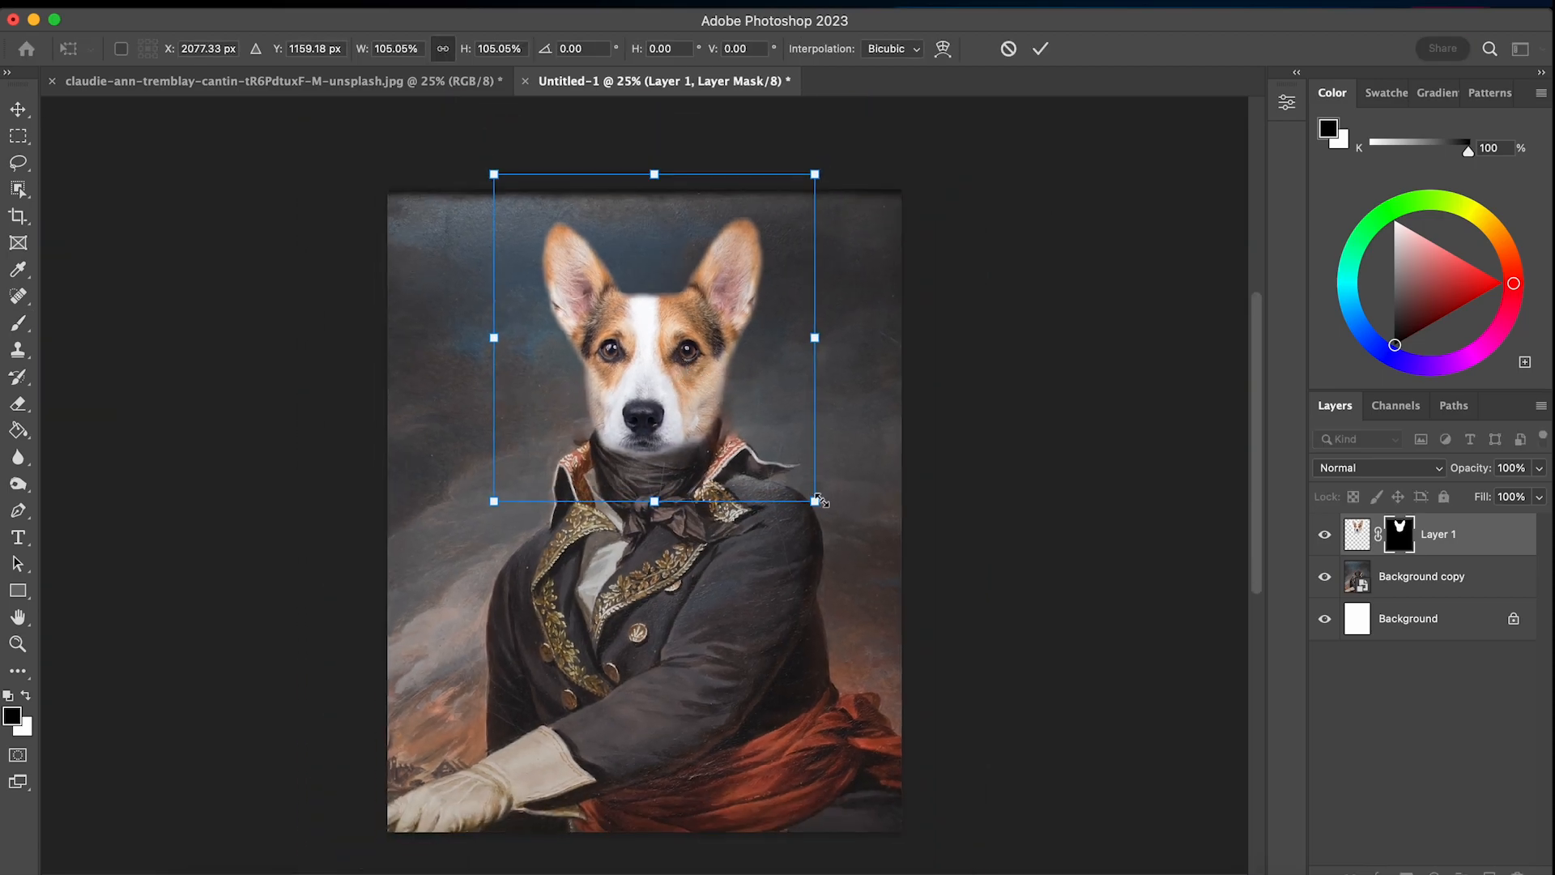
pyautogui.moveTo(815, 503); pyautogui.dragTo(816, 507)
pyautogui.moveTo(862, 159); pyautogui.dragTo(869, 154)
pyautogui.moveTo(676, 375); pyautogui.dragTo(674, 368)
pyautogui.press('Return')
pyautogui.press('b')
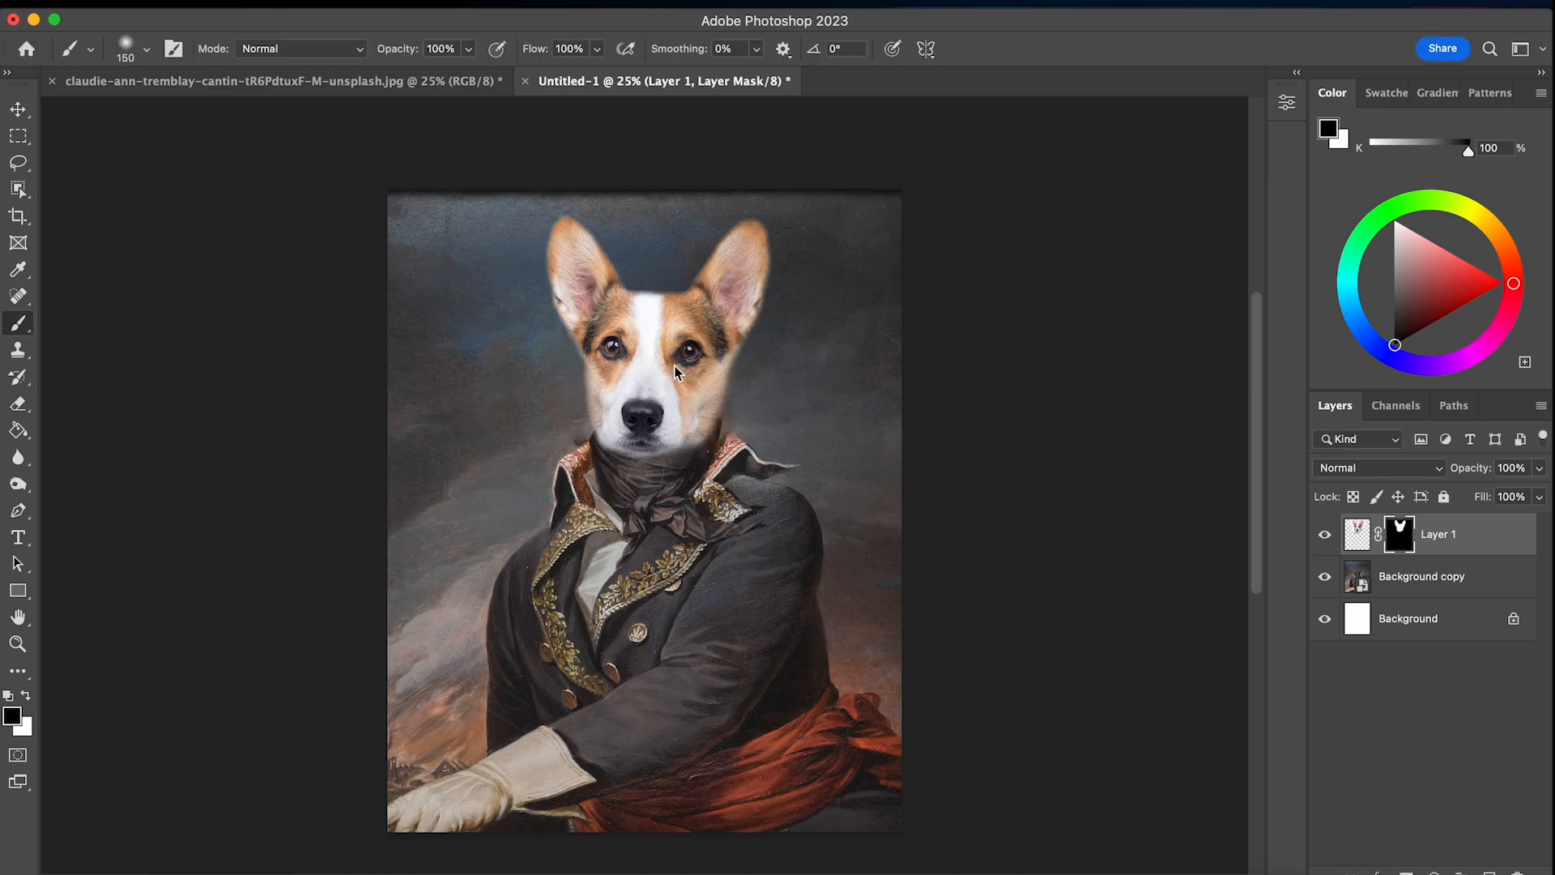
pyautogui.press('super+equal')
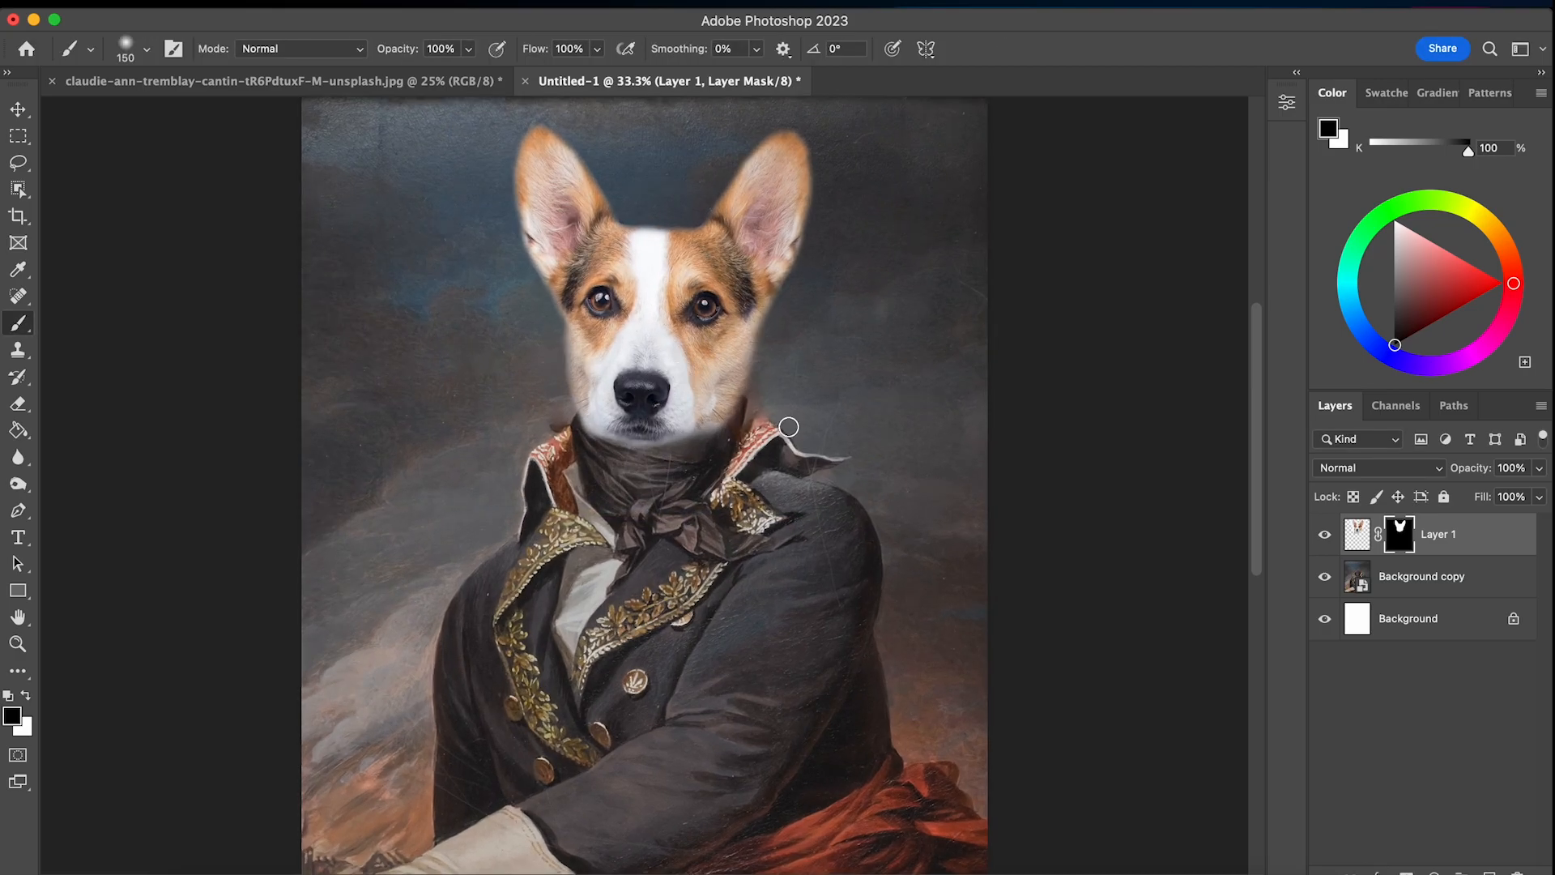
pyautogui.press('super+minus')
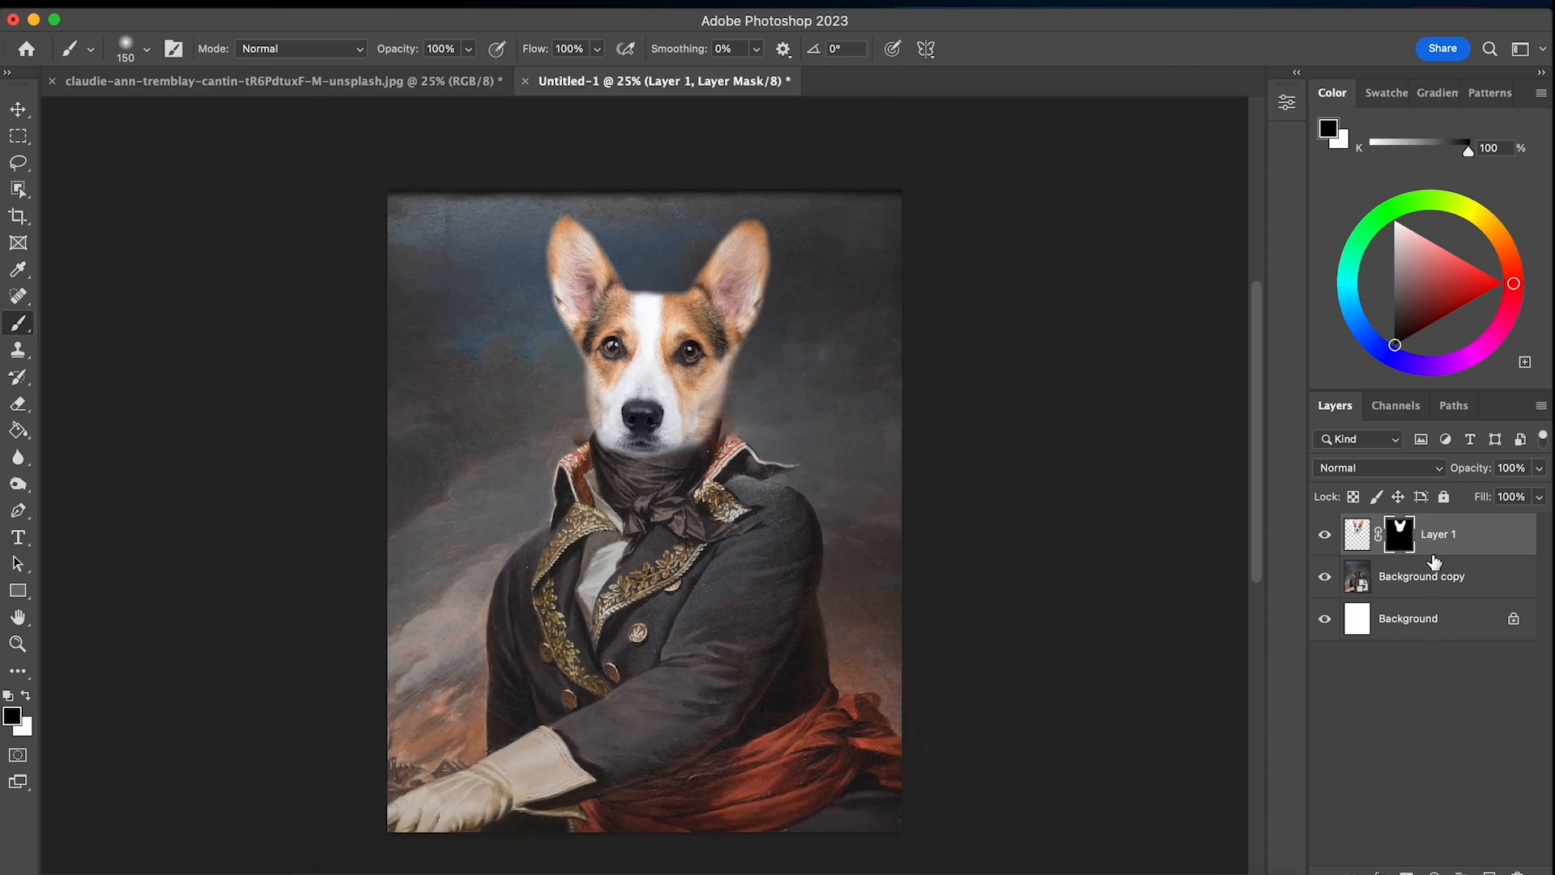
# Apply the Paint Daubs filter to the corgi image in Layer 1 with Brush Size 4, Sharpness 35 and the Simple brush type.
pyautogui.click(1357, 534)
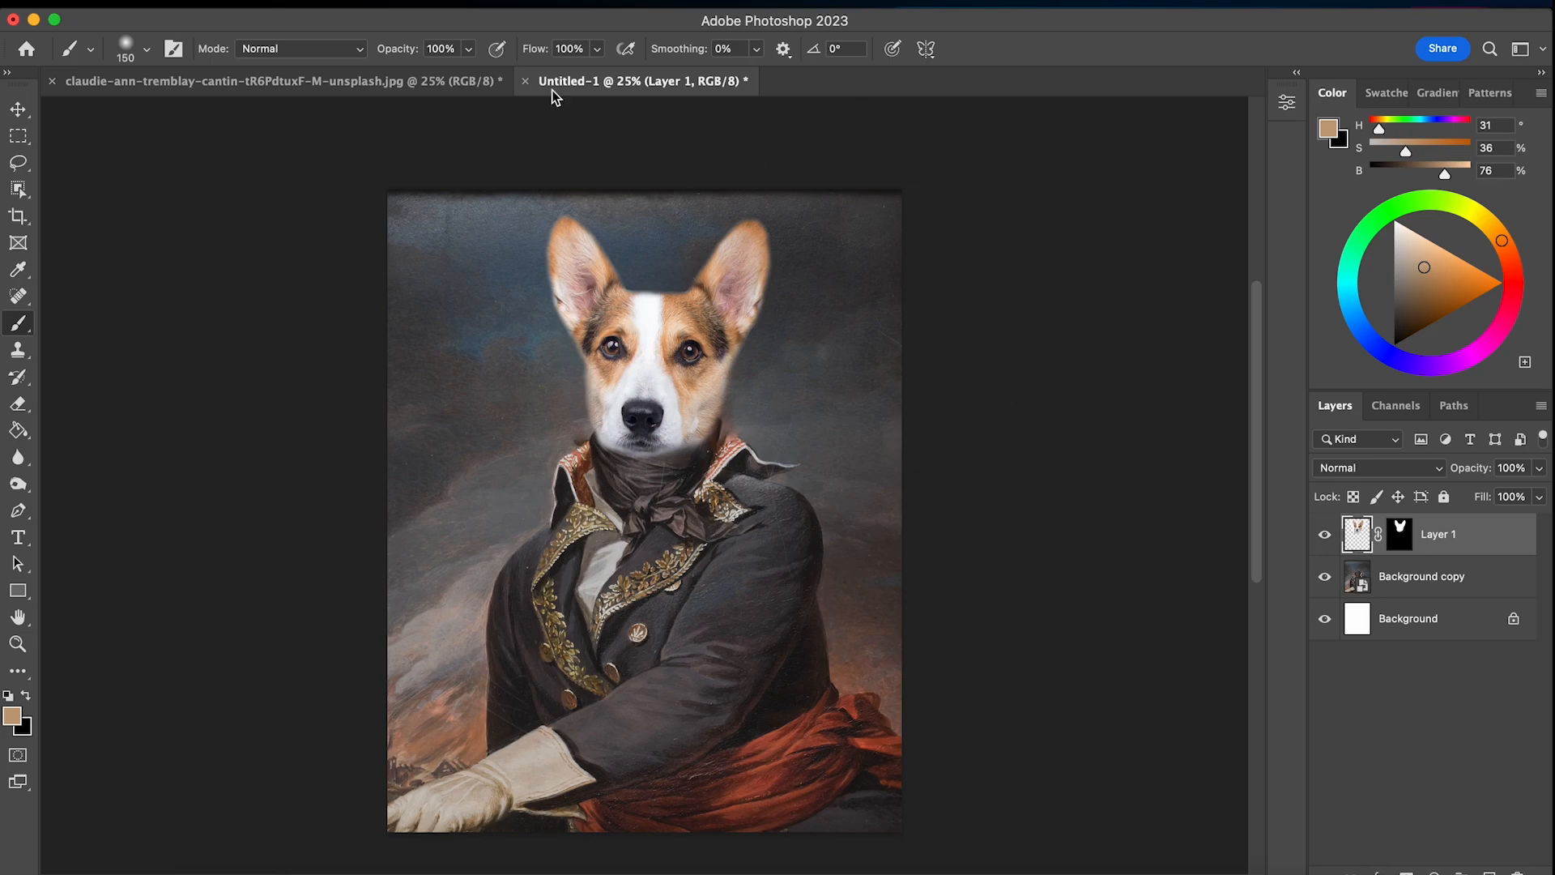
pyautogui.click(482, 4)
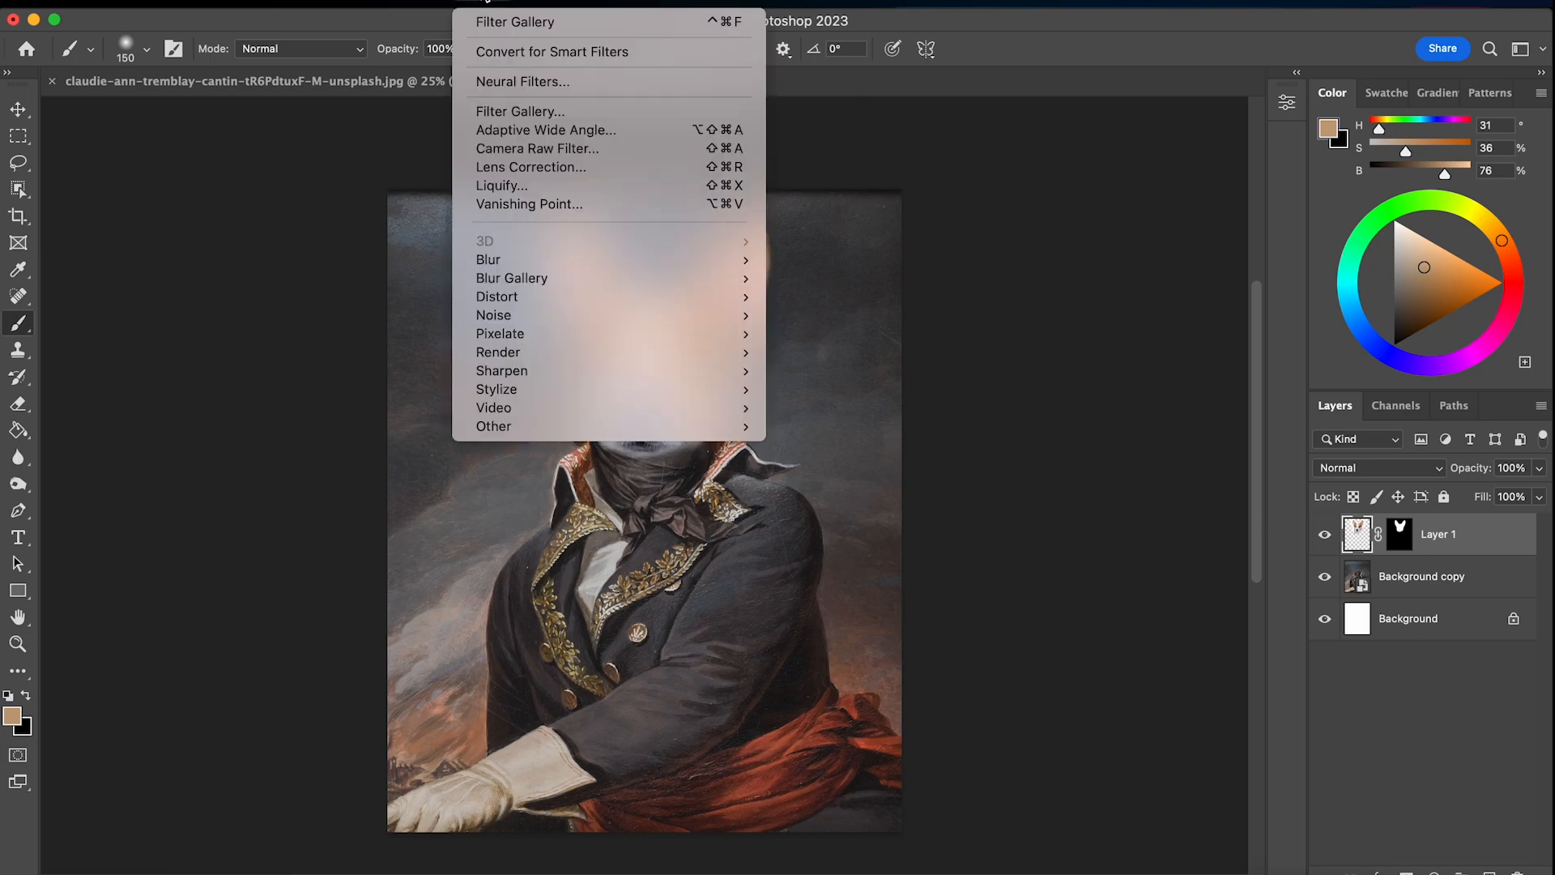
pyautogui.click(522, 109)
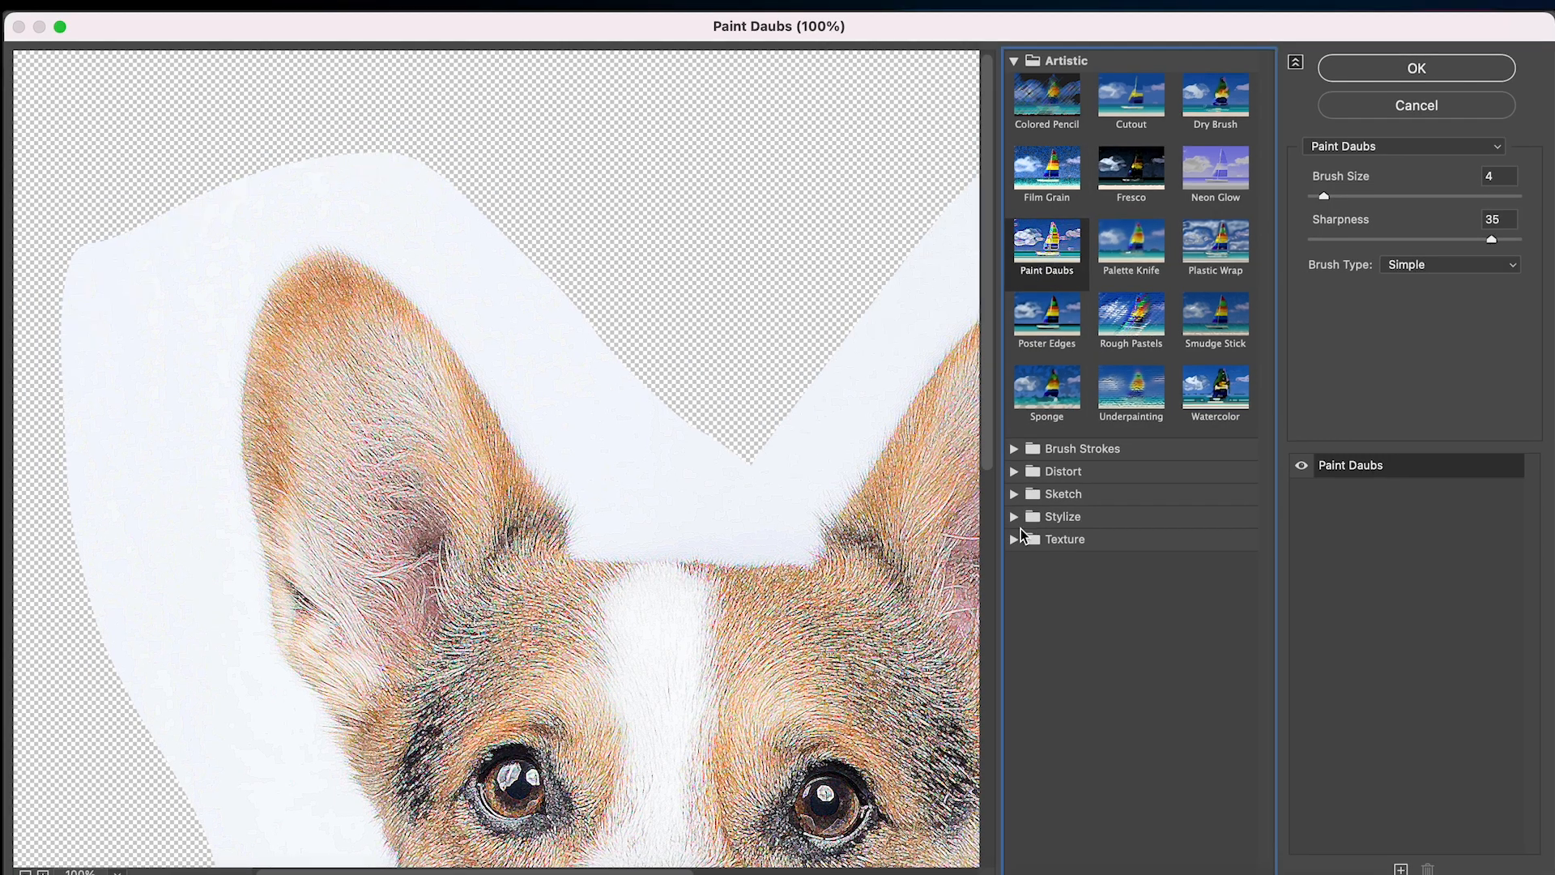
pyautogui.scroll(-10, 881, 622)
pyautogui.scroll(5, 879, 624)
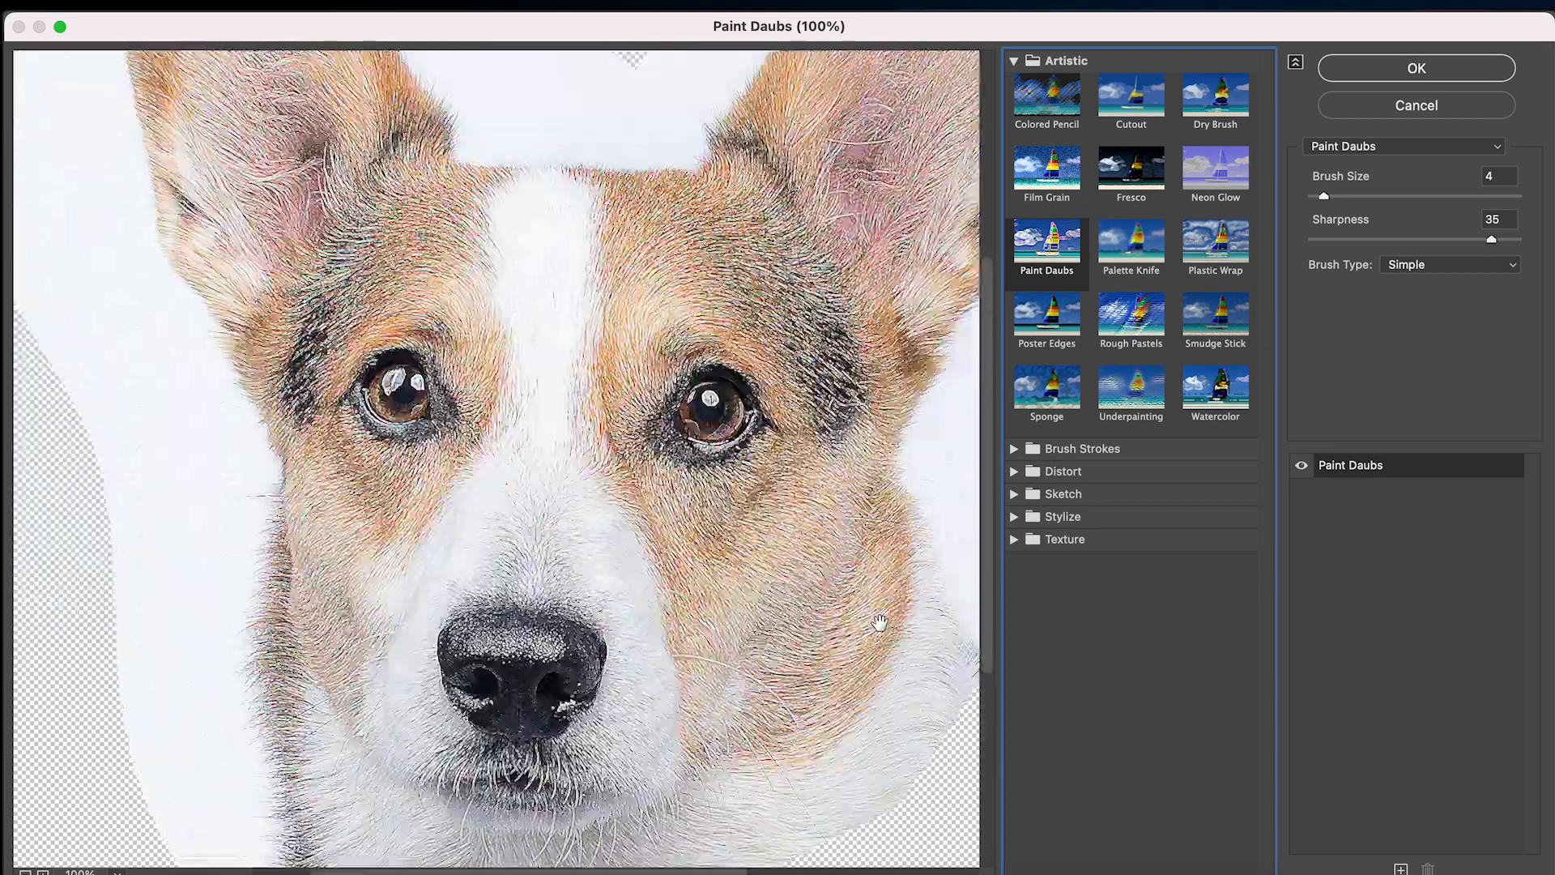
pyautogui.click(1410, 71)
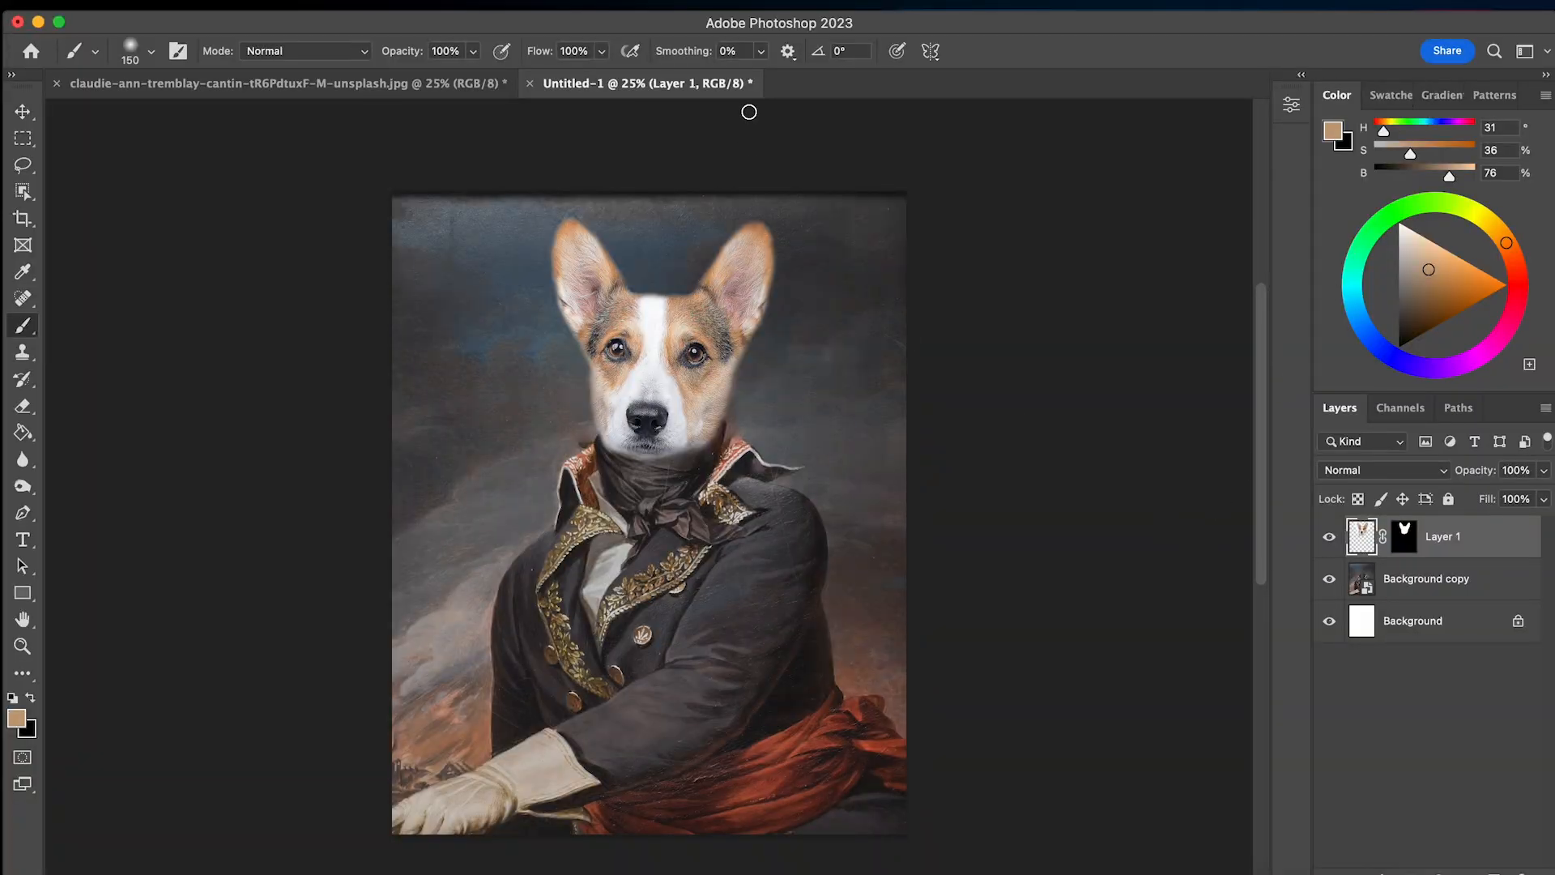
# Apply the Oil Paint filter to the corgi head with Stylization 8.9, Cleanliness 4.2, Scale 5.3 and Bristle Detail 7.1, checking the face in the preview.
pyautogui.click(489, 7)
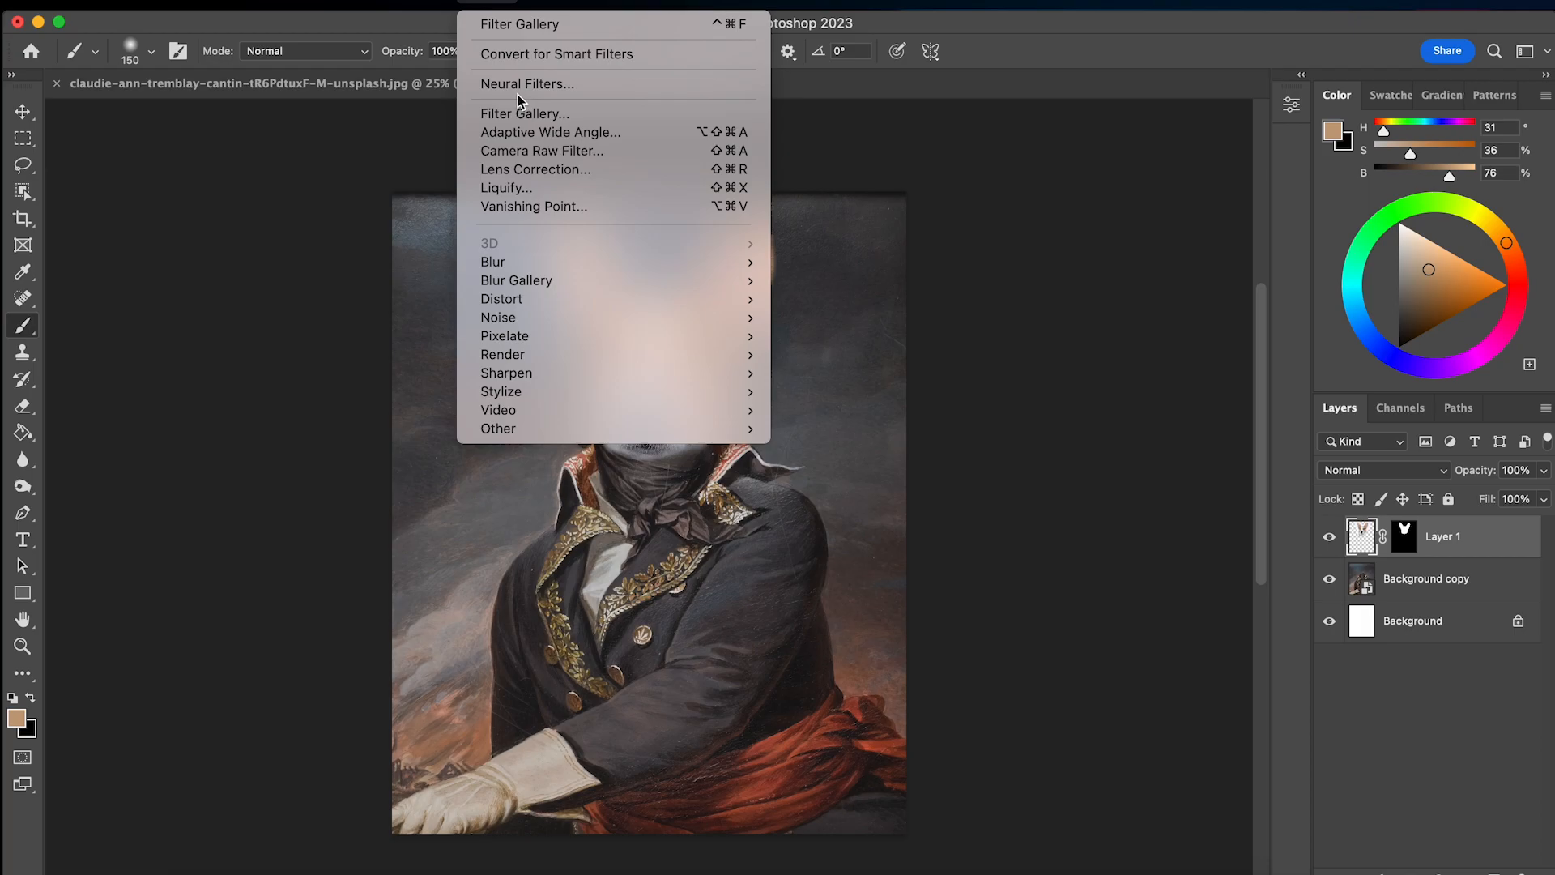
pyautogui.moveTo(662, 397)
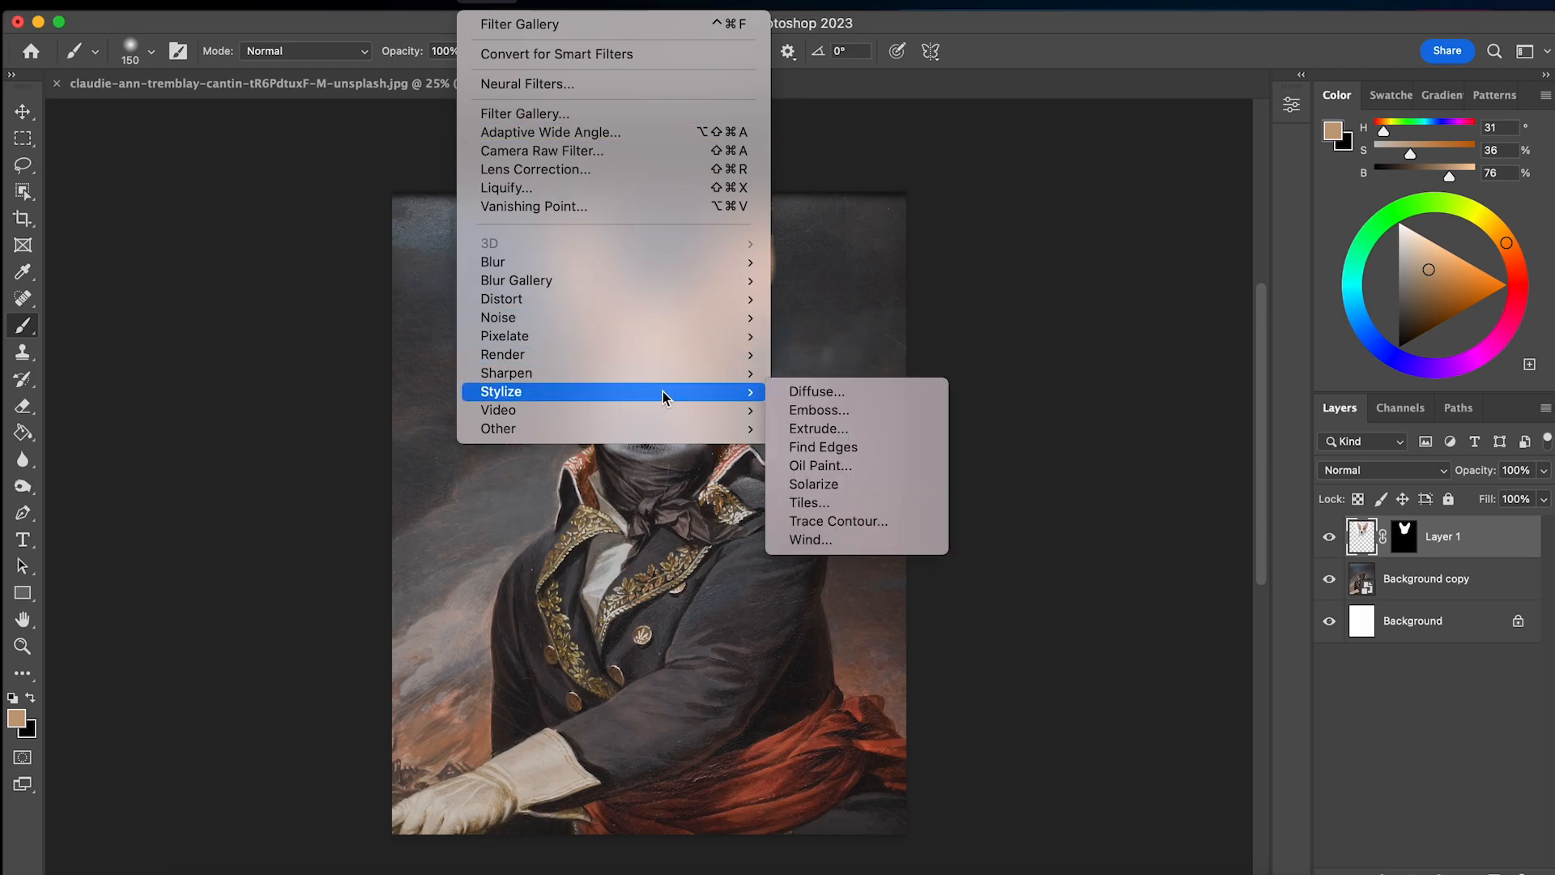
pyautogui.click(824, 465)
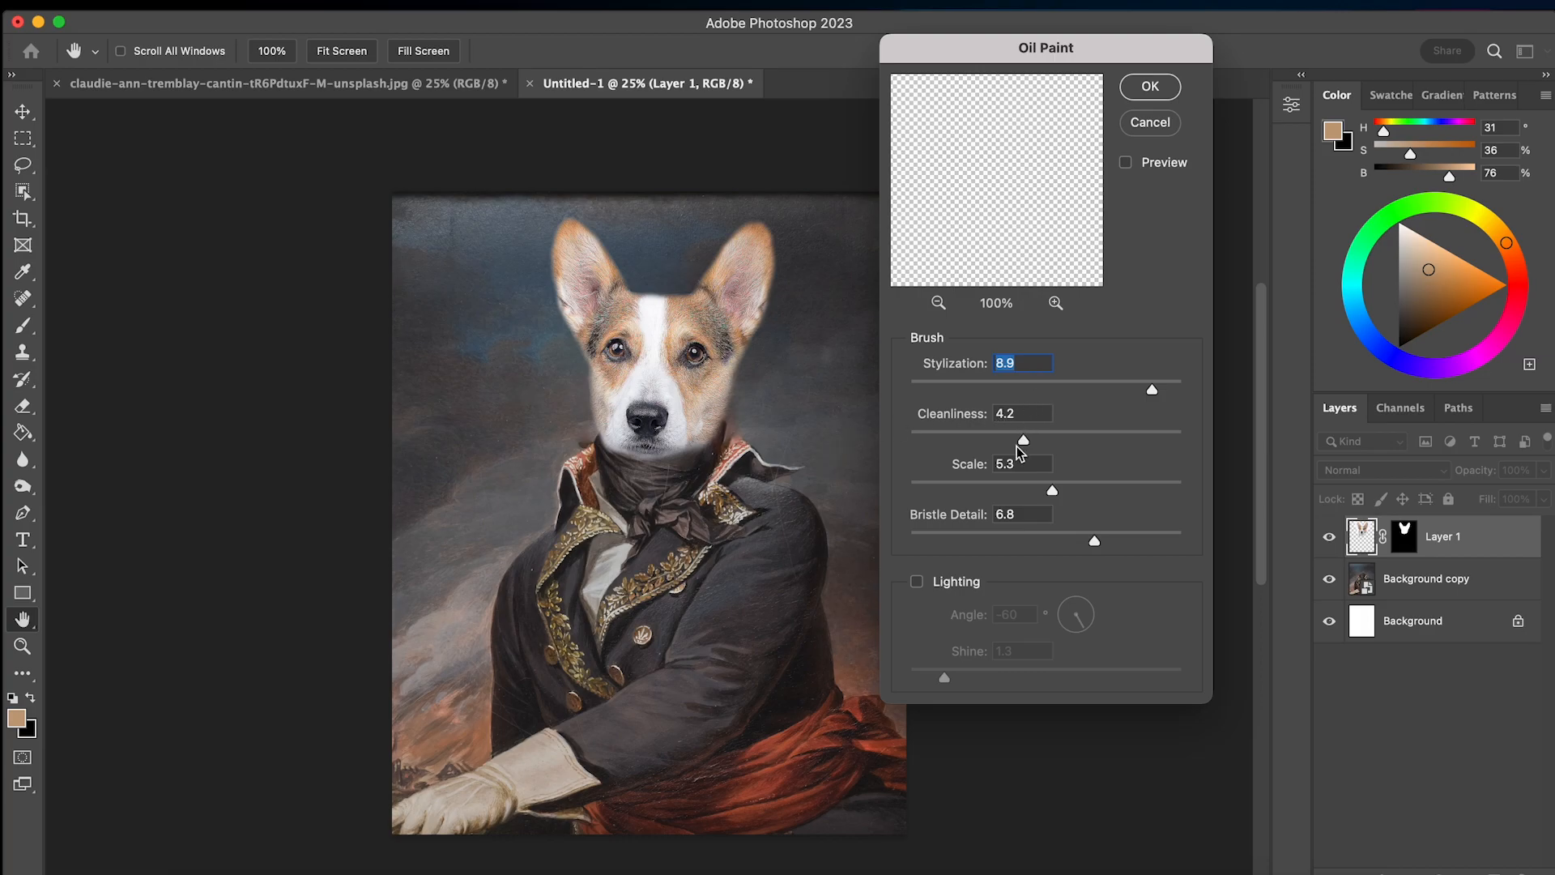
pyautogui.moveTo(1097, 550); pyautogui.dragTo(1104, 539)
pyautogui.click(1126, 162)
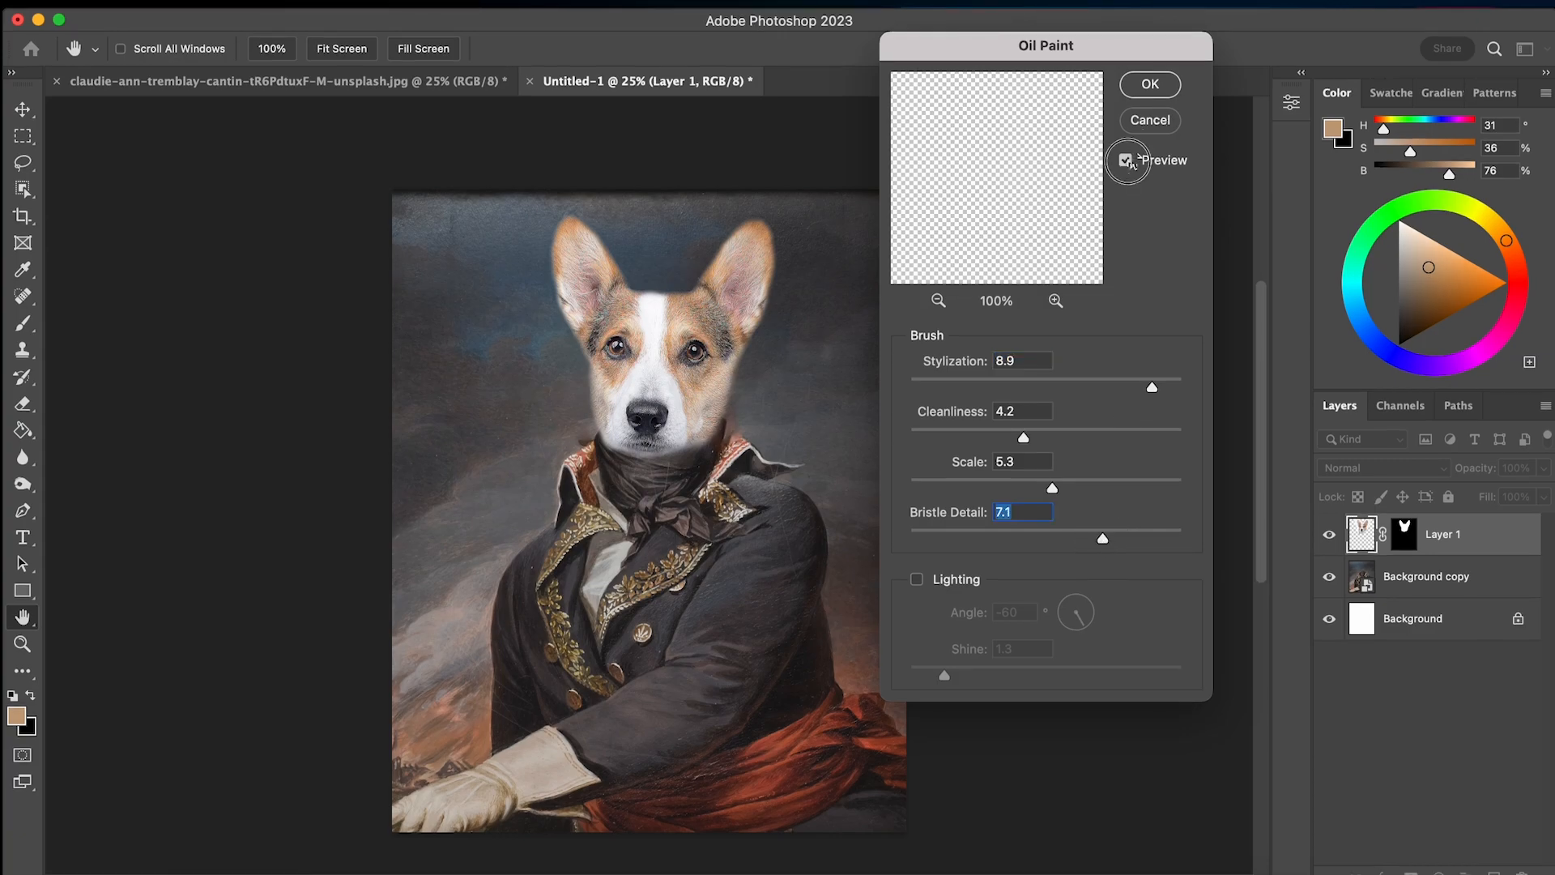
pyautogui.click(938, 301)
pyautogui.click(938, 301)
pyautogui.click(938, 300)
pyautogui.click(939, 300)
pyautogui.click(938, 301)
pyautogui.click(938, 300)
pyautogui.click(938, 301)
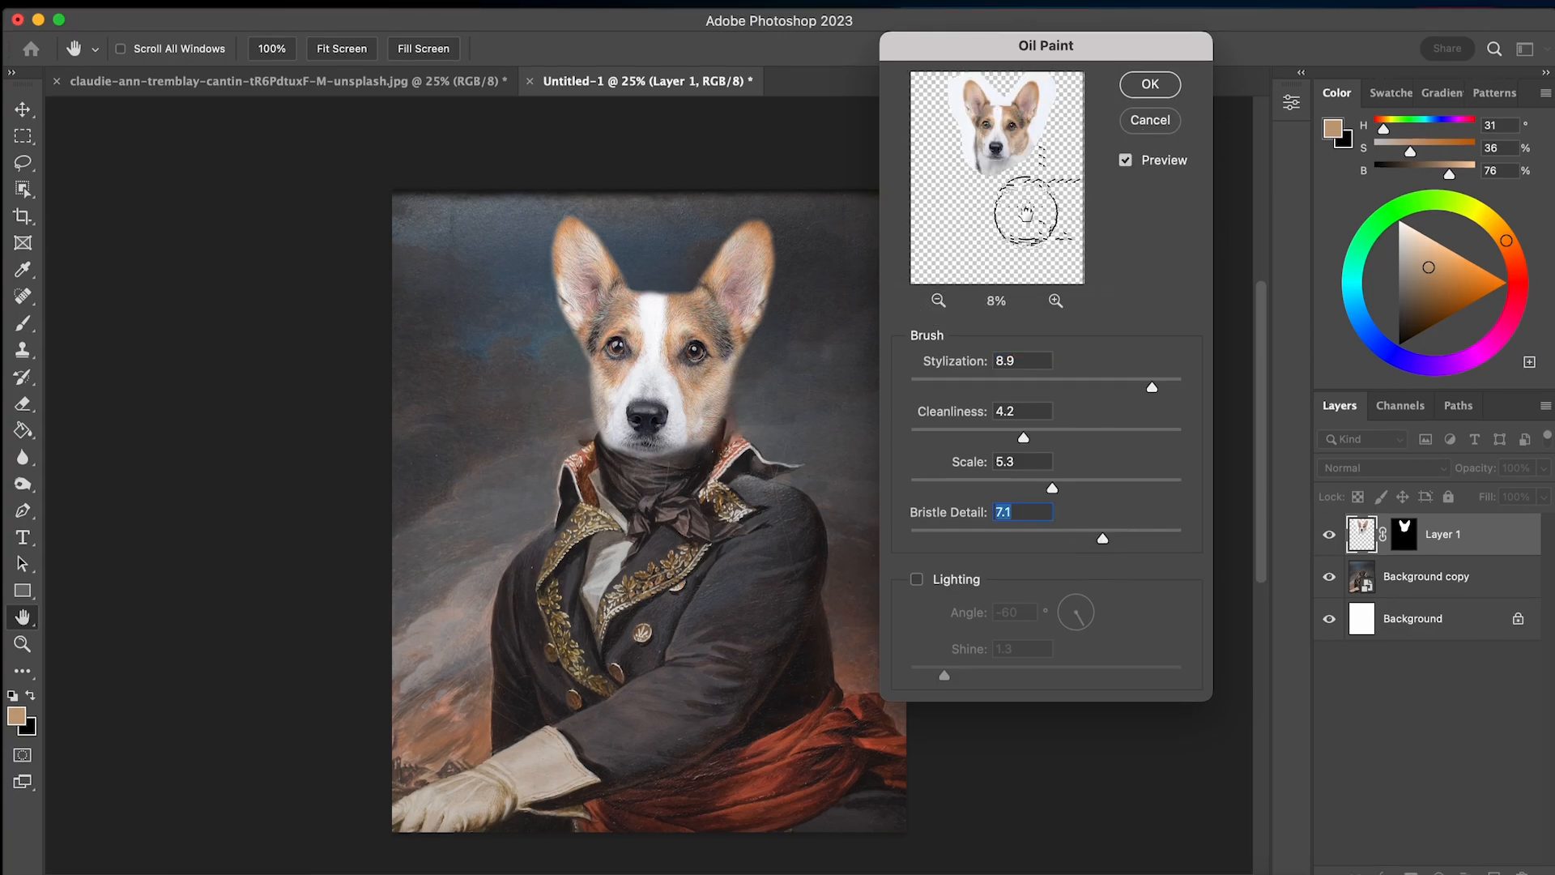
pyautogui.click(1056, 301)
pyautogui.click(1056, 301)
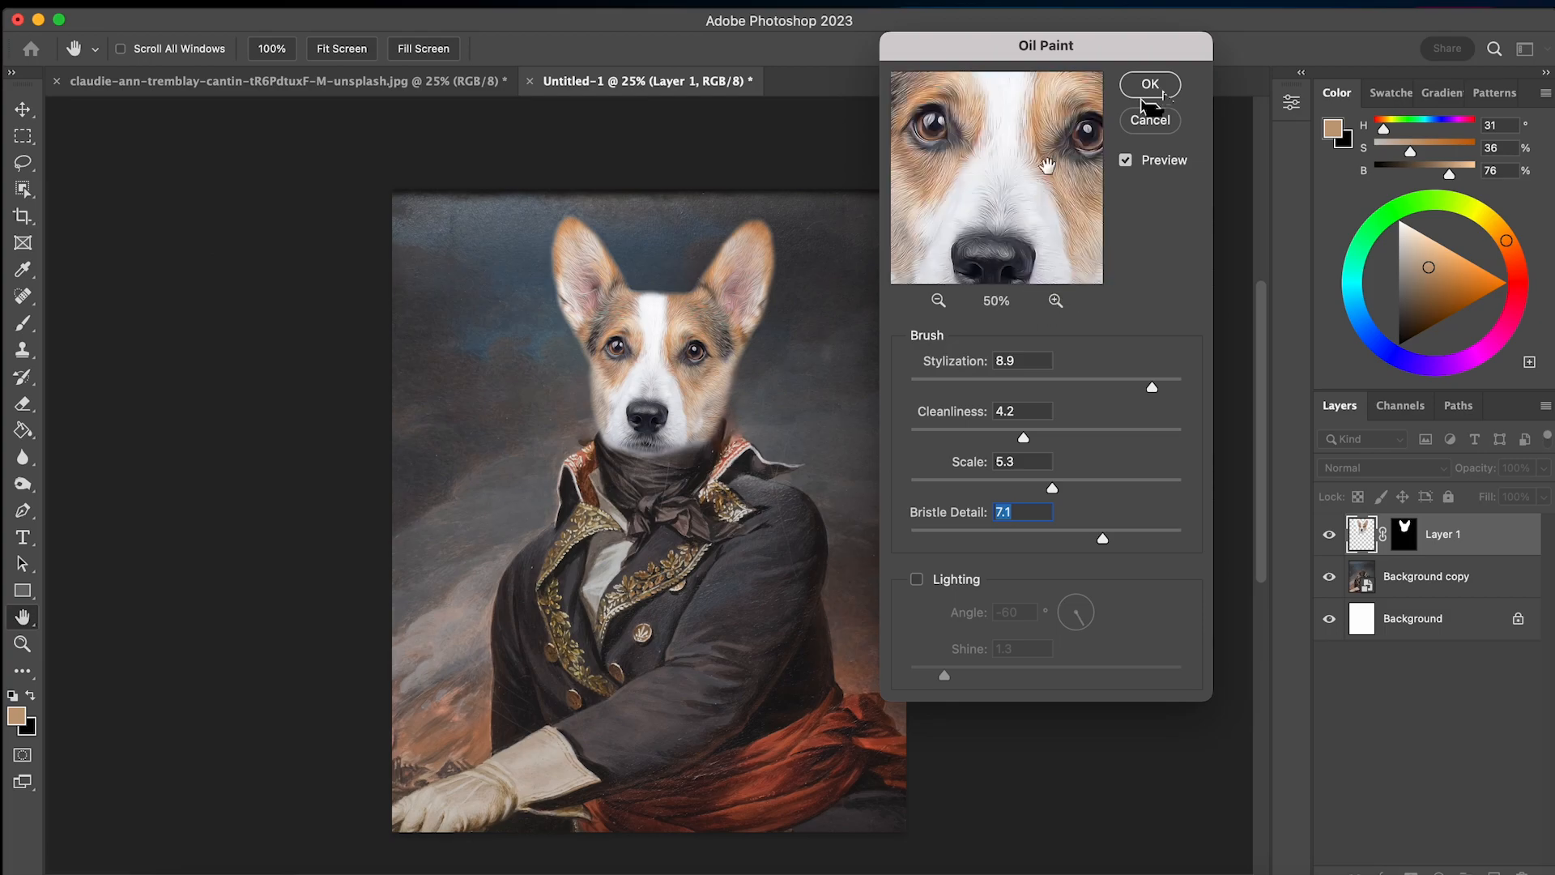
pyautogui.click(1146, 90)
pyautogui.press('b')
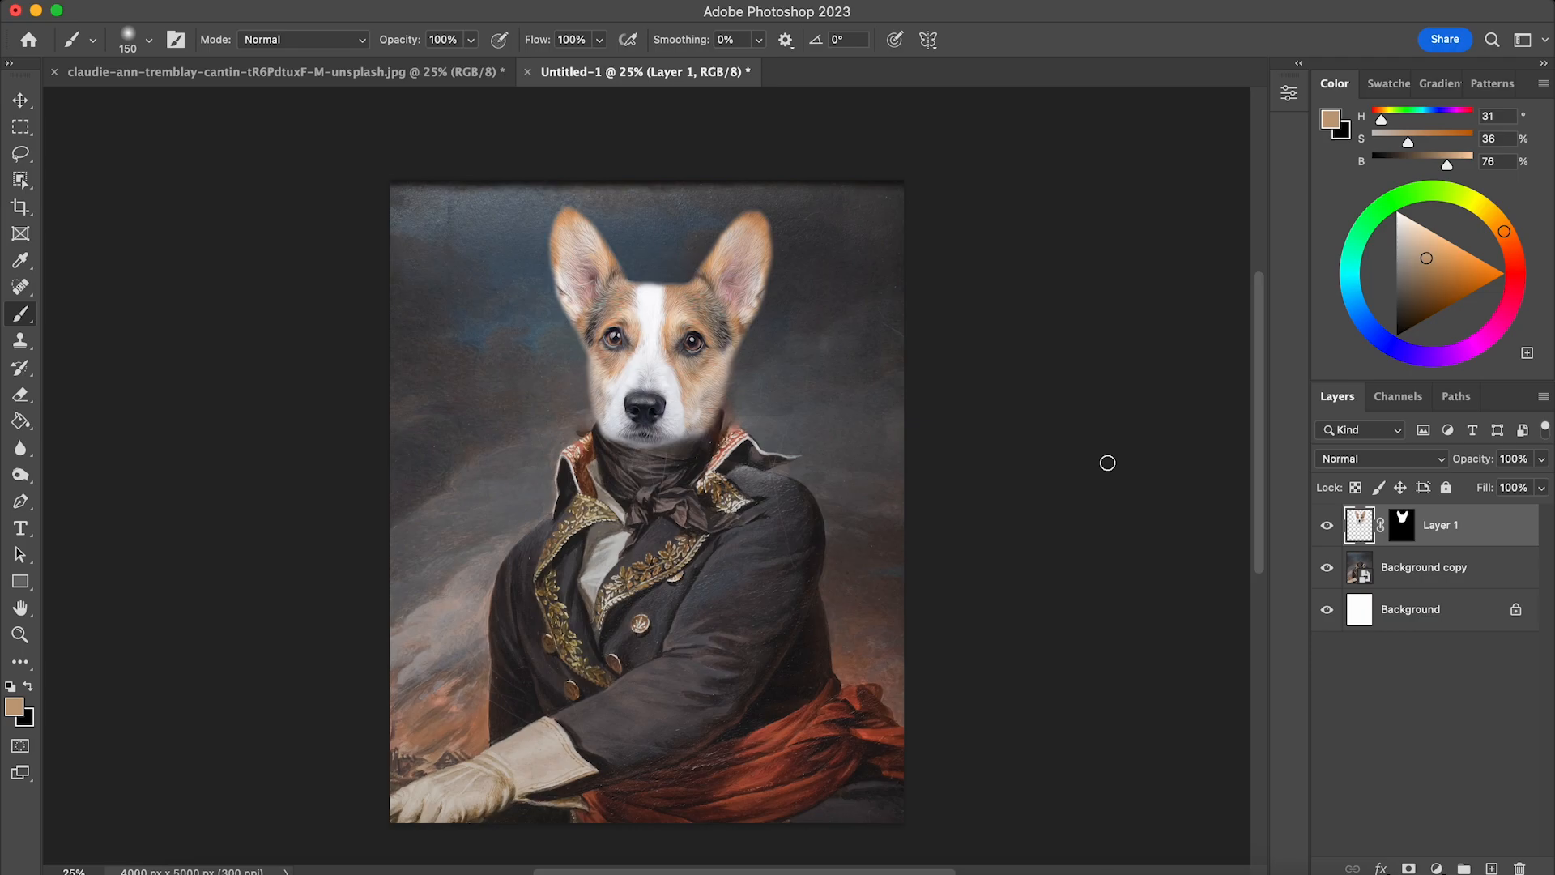
# Stamp the corgi head and painting into a new merged layer above them, keeping the originals.
pyautogui.click(1418, 576)
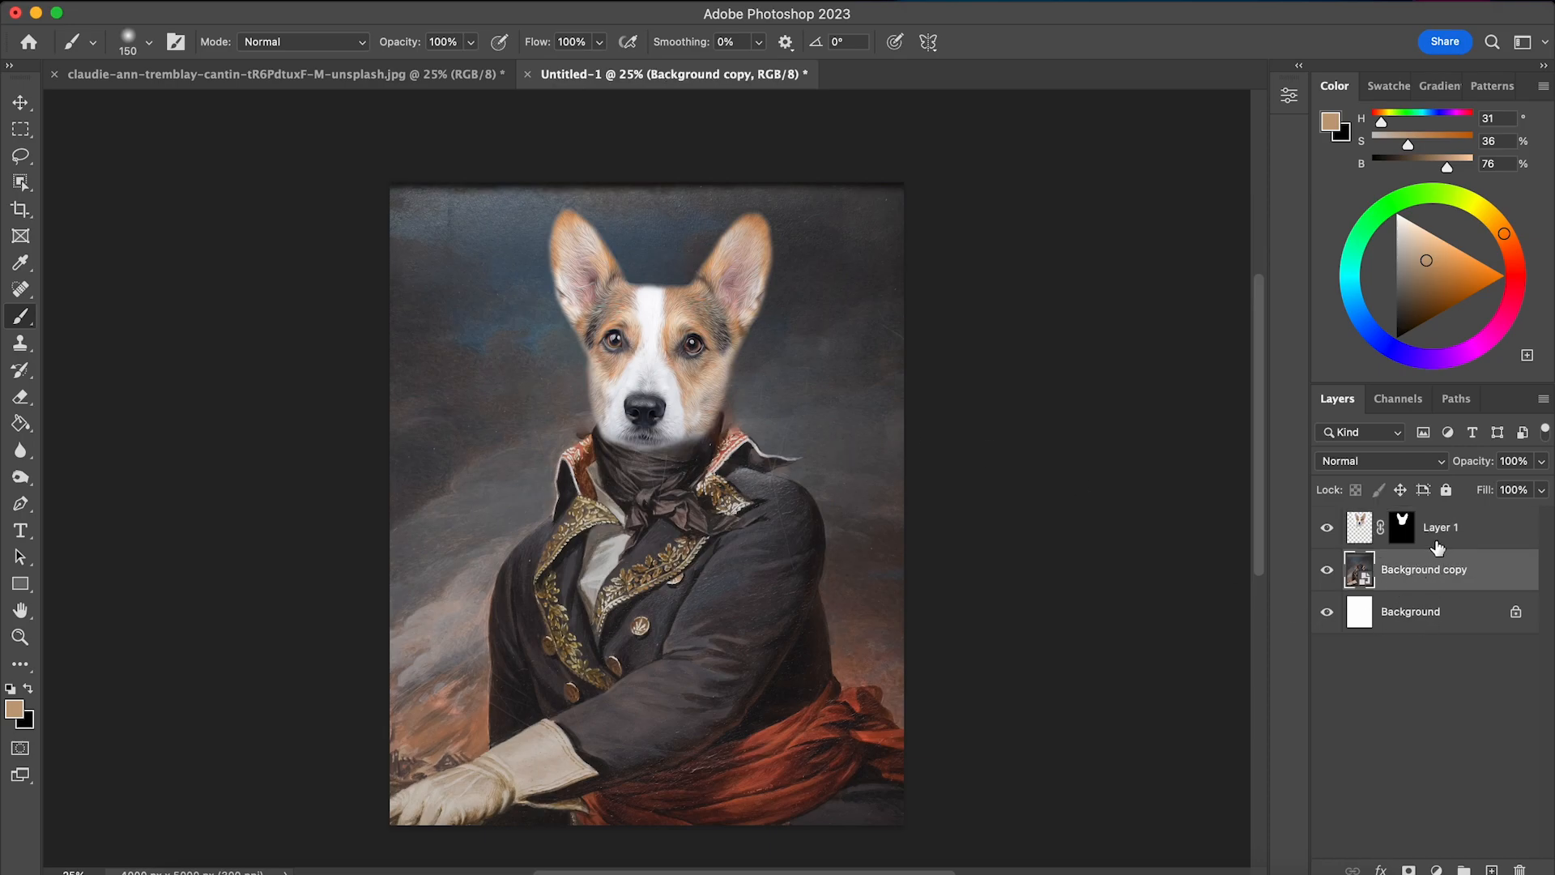
pyautogui.keyDown('shift'); pyautogui.click(1443, 534); pyautogui.keyUp('shift')
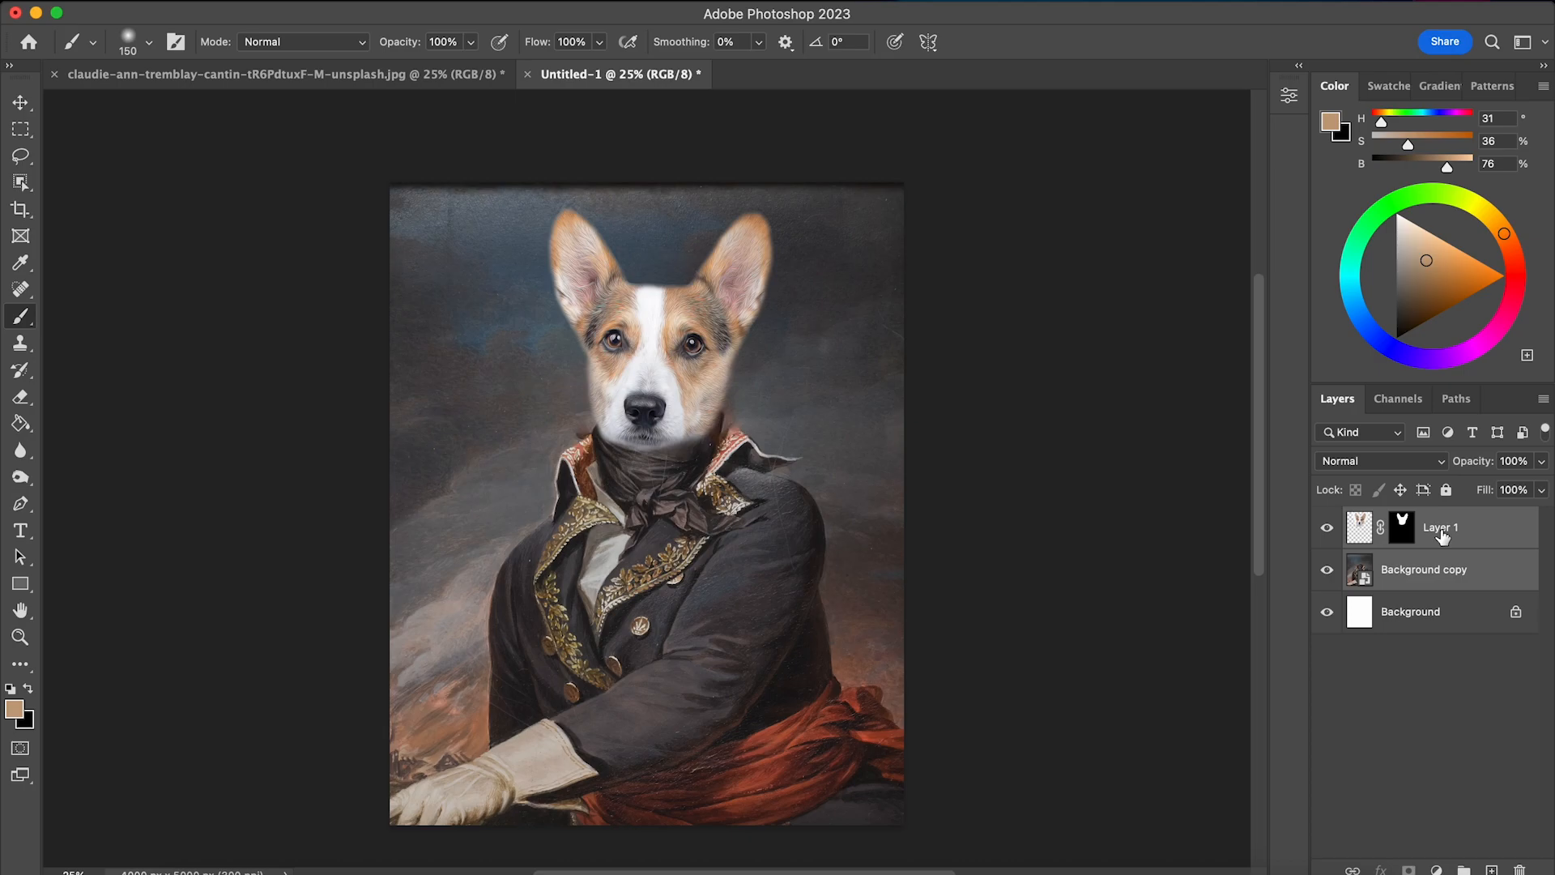
pyautogui.press('super+alt+shift+e')
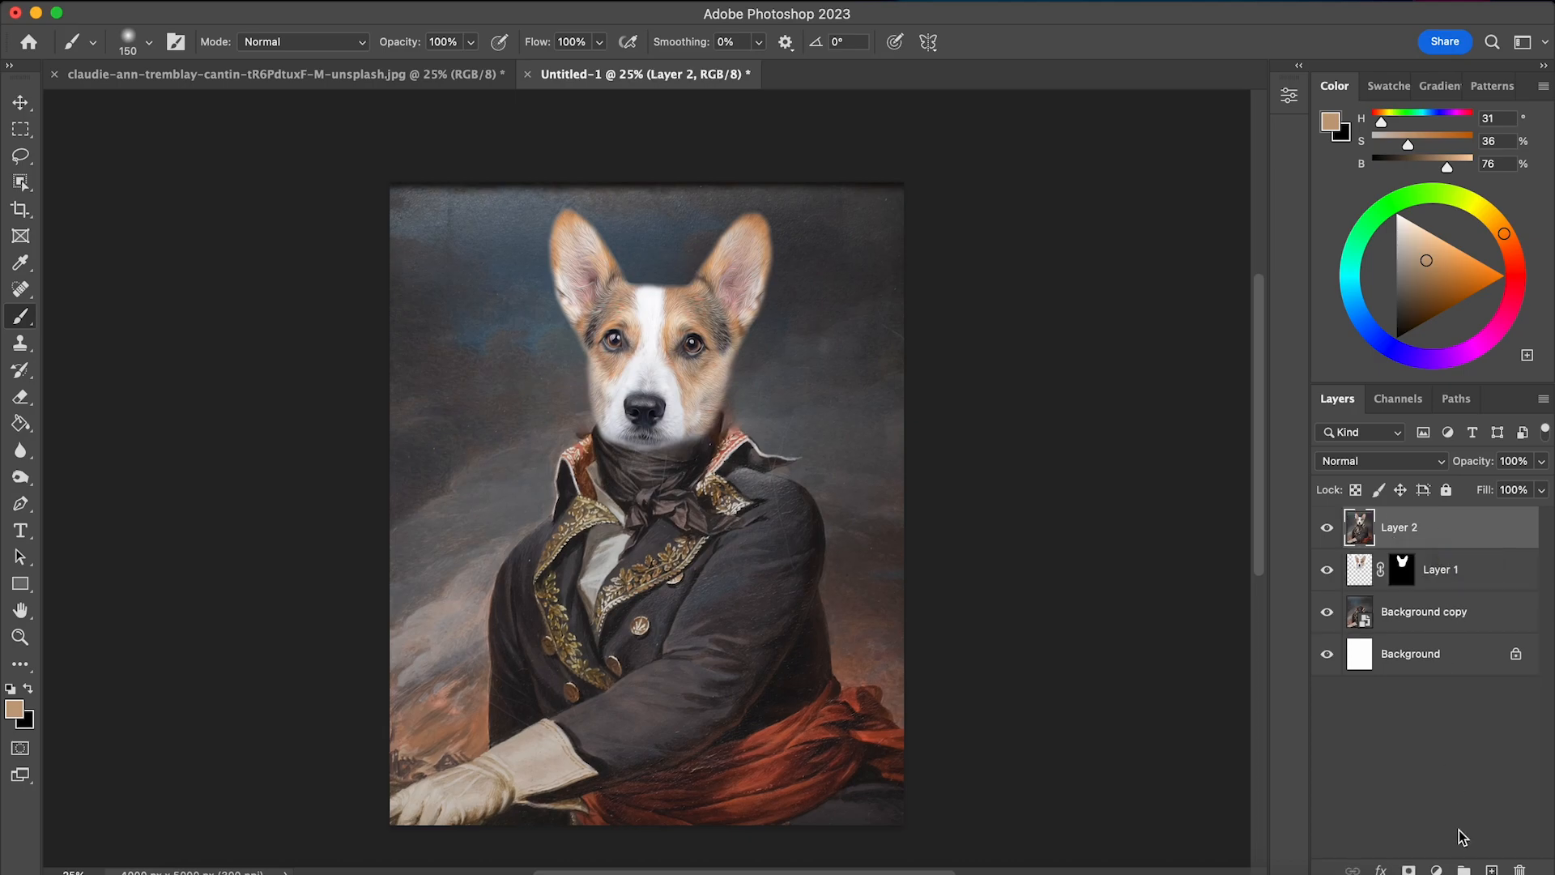
# Open the merged layer in the Camera Raw Filter and set Temperature to +23, Tint to +25 and Exposure to +0.15.
pyautogui.click(521, 1)
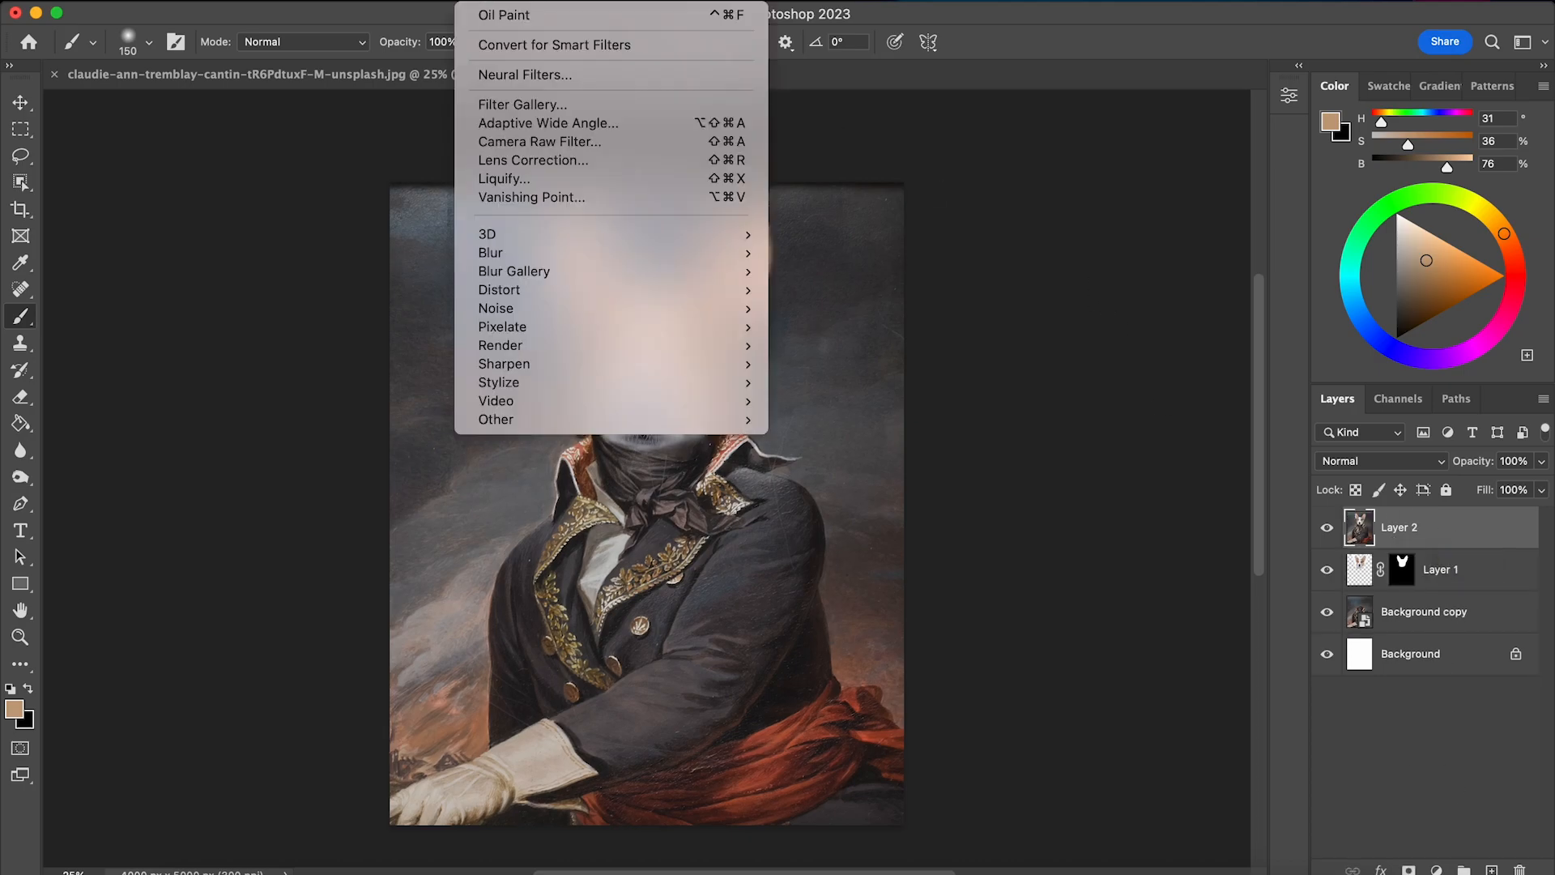
pyautogui.click(538, 146)
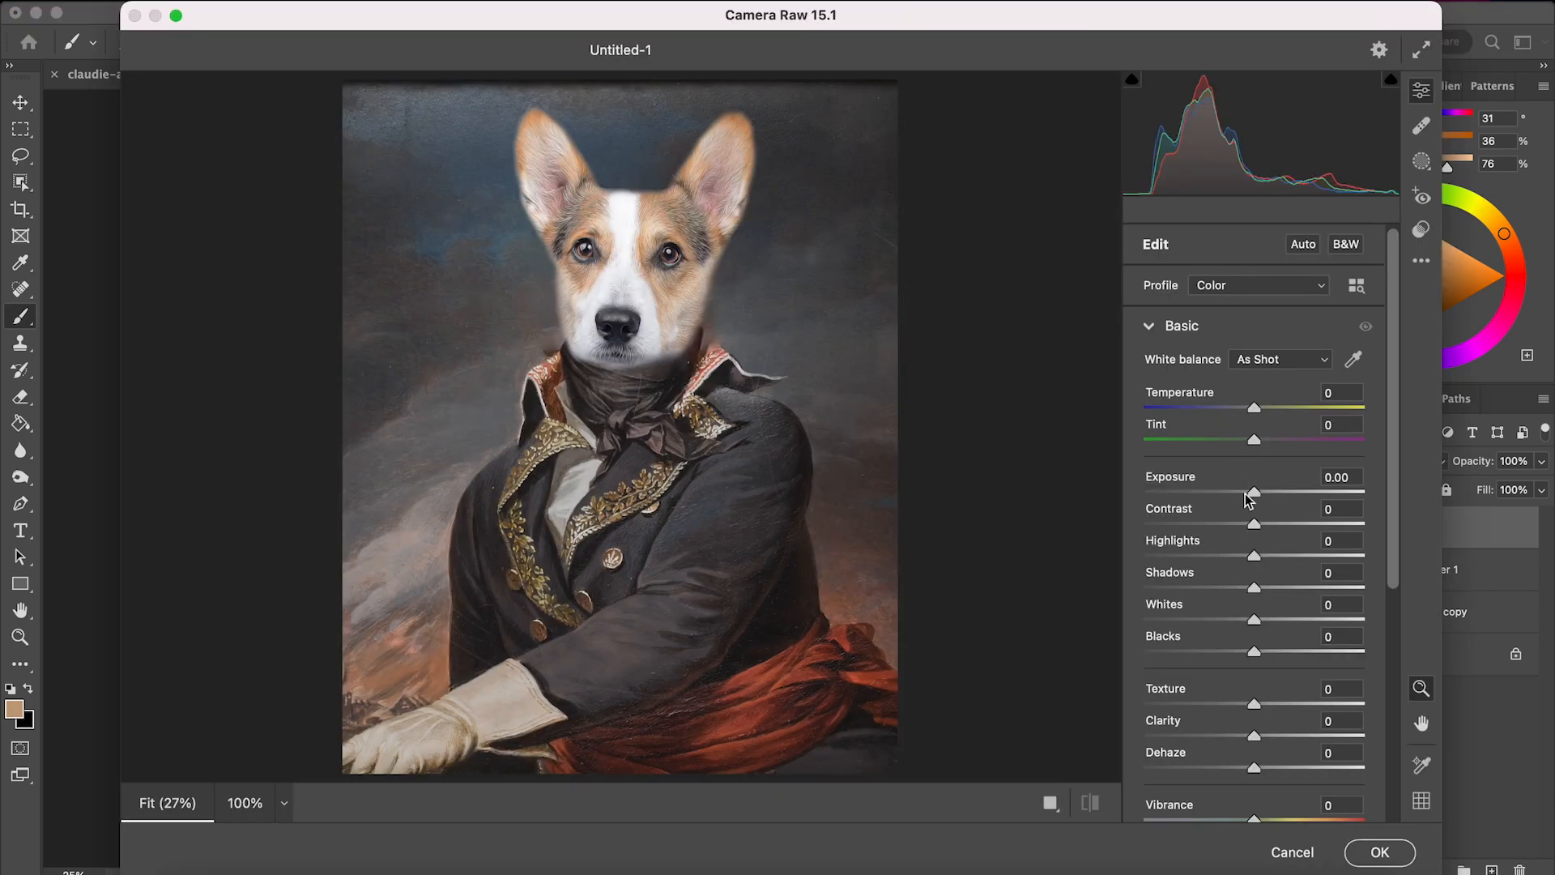
pyautogui.moveTo(1253, 408); pyautogui.dragTo(1286, 444)
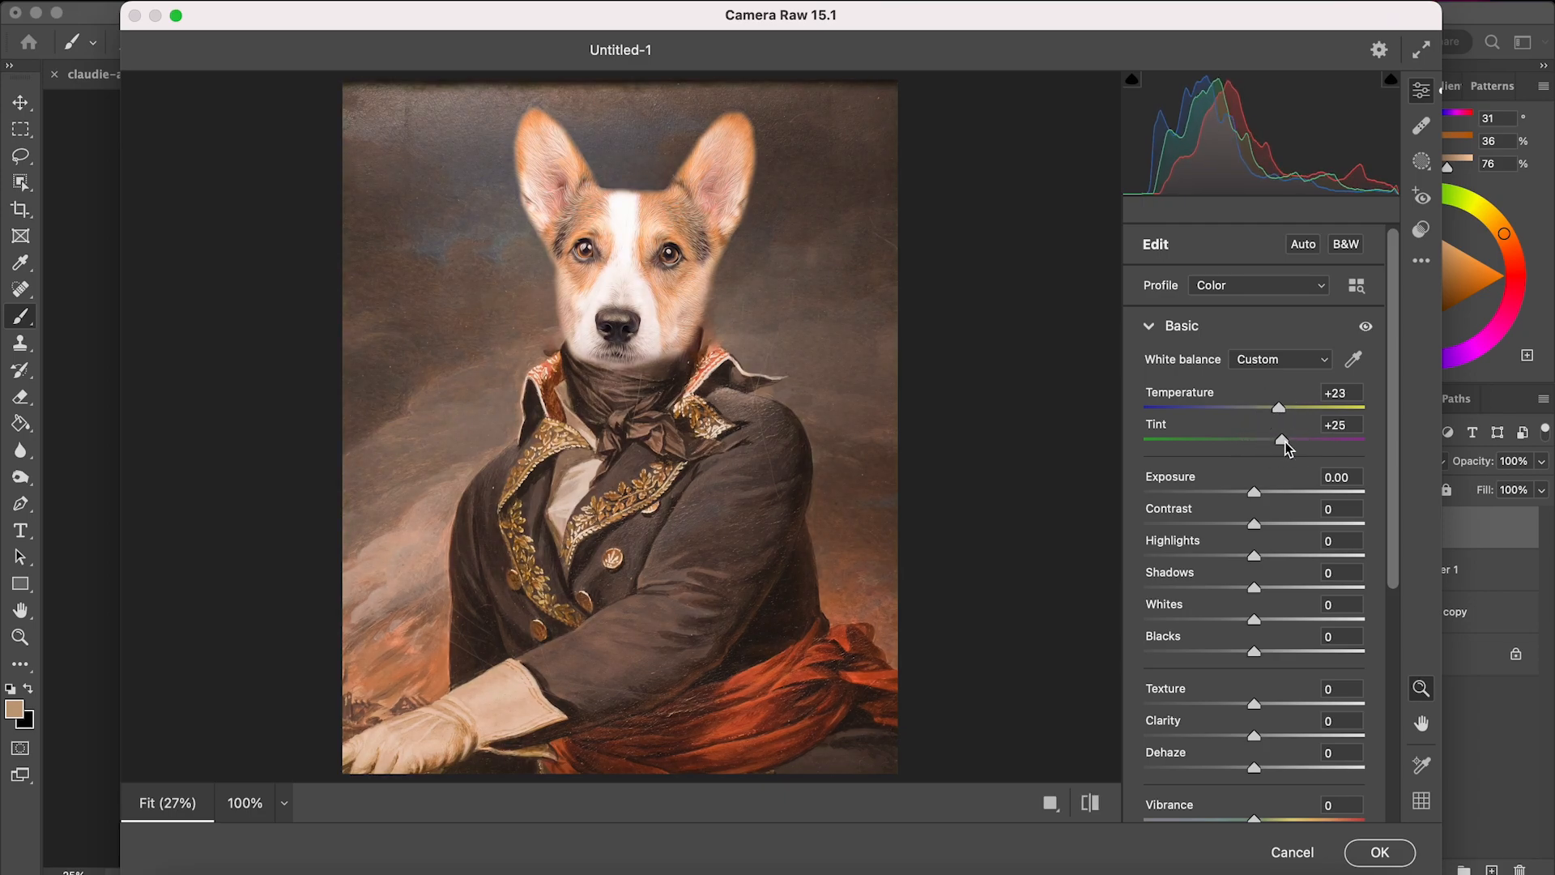
pyautogui.moveTo(1256, 495)
pyautogui.mouseDown()
pyautogui.moveTo(1274, 494)
pyautogui.moveTo(1260, 495)
pyautogui.mouseUp()
# Darken the portrait's corners by setting the Vignetting effect to -19.
pyautogui.scroll(-8, 1251, 567)
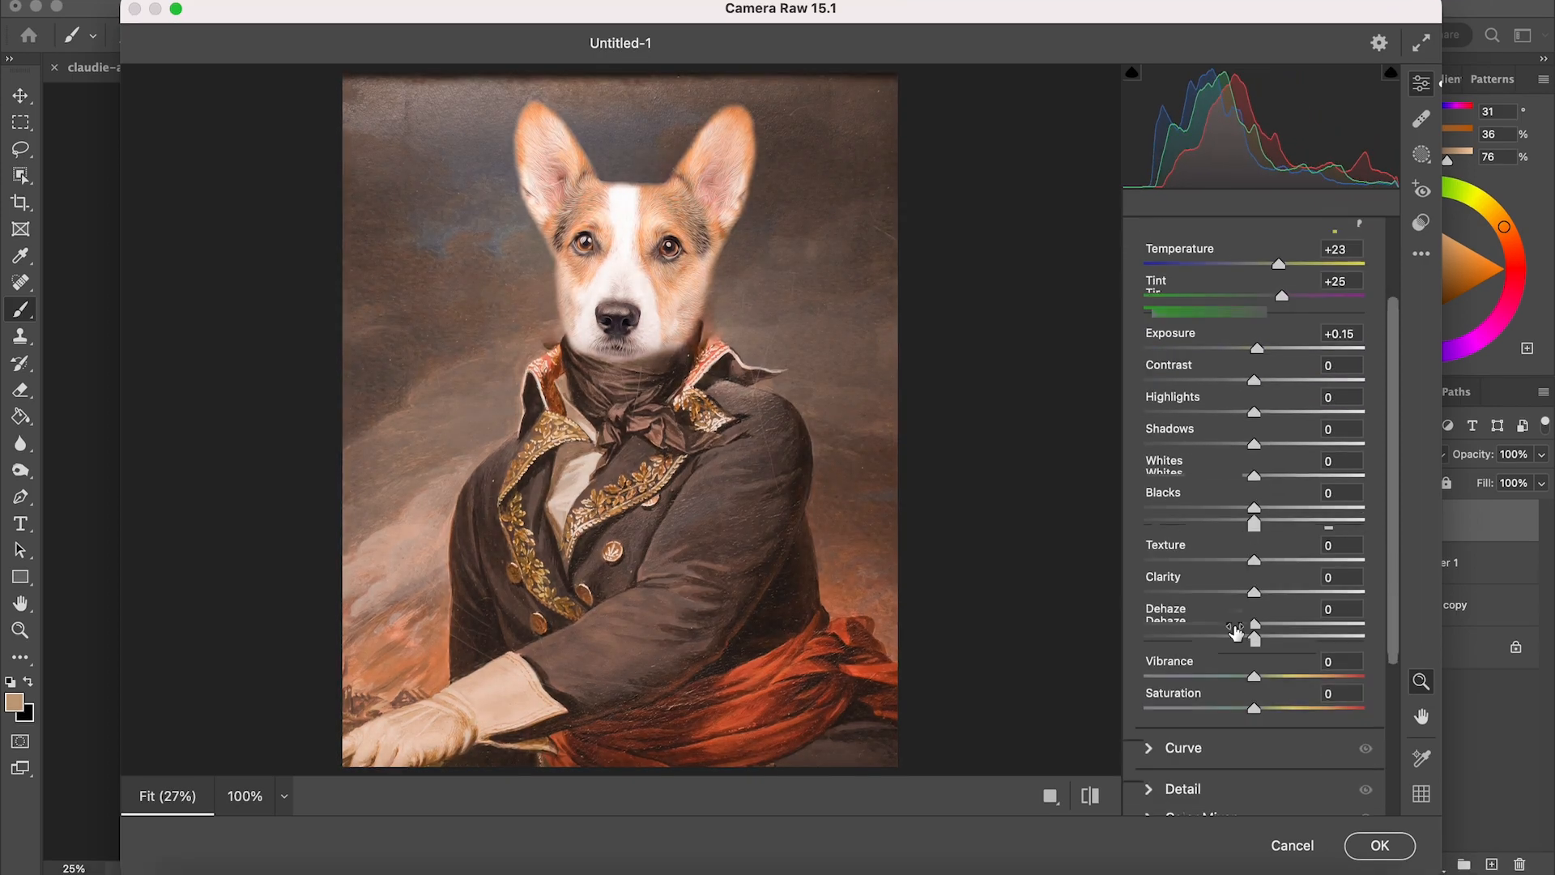
pyautogui.click(1245, 744)
pyautogui.moveTo(1253, 767); pyautogui.dragTo(1232, 765)
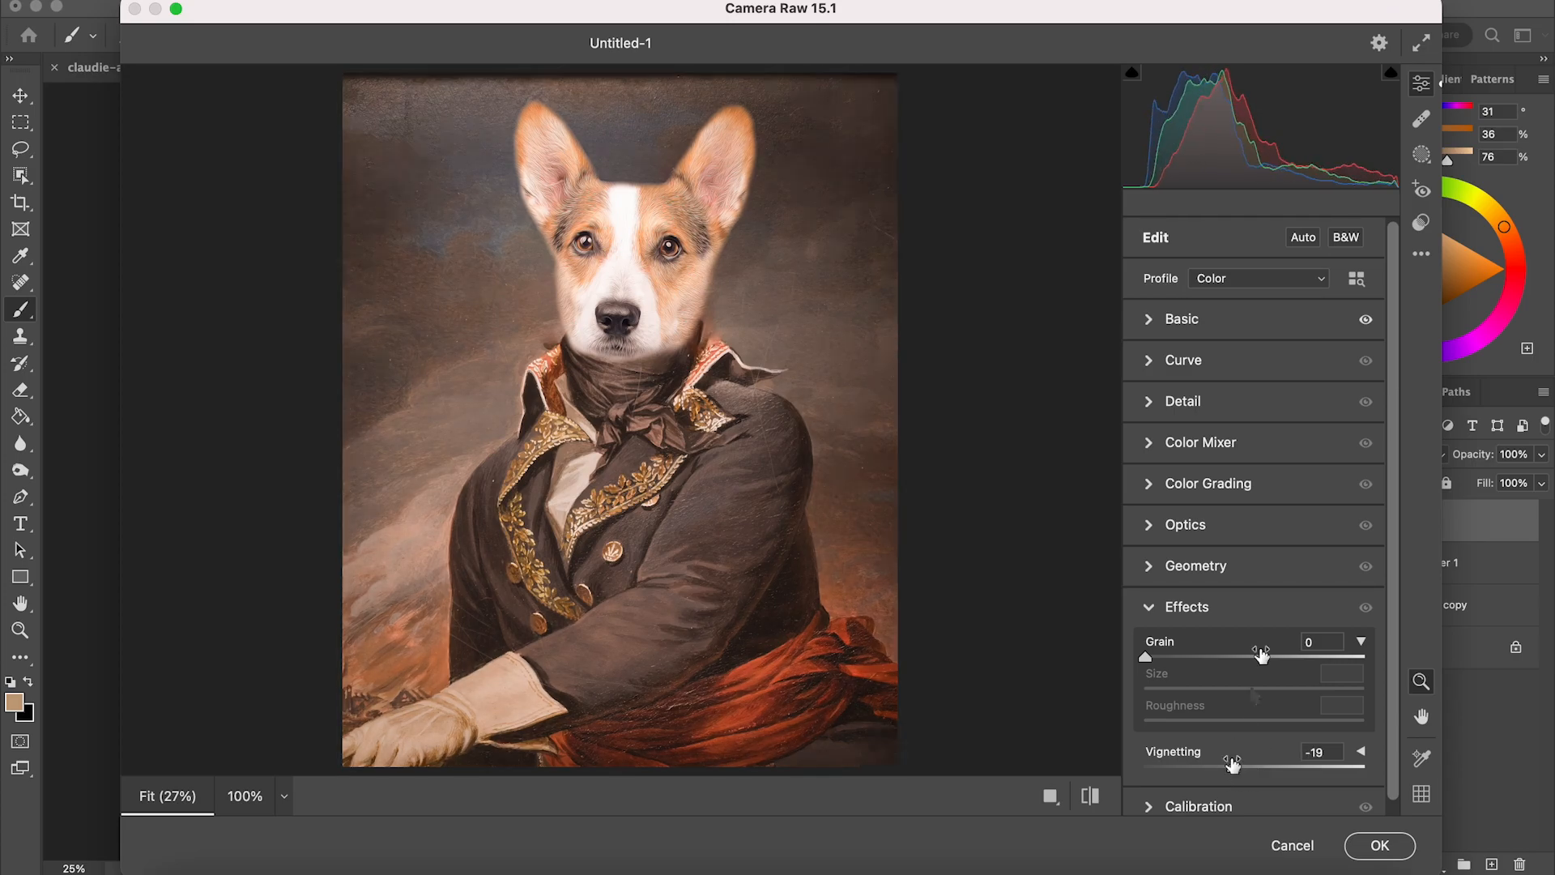
# Fine-tune the Basic adjustments and apply the Camera Raw Filter to the merged portrait.
pyautogui.click(1263, 320)
pyautogui.moveTo(1264, 411); pyautogui.dragTo(1270, 516)
pyautogui.click(1377, 845)
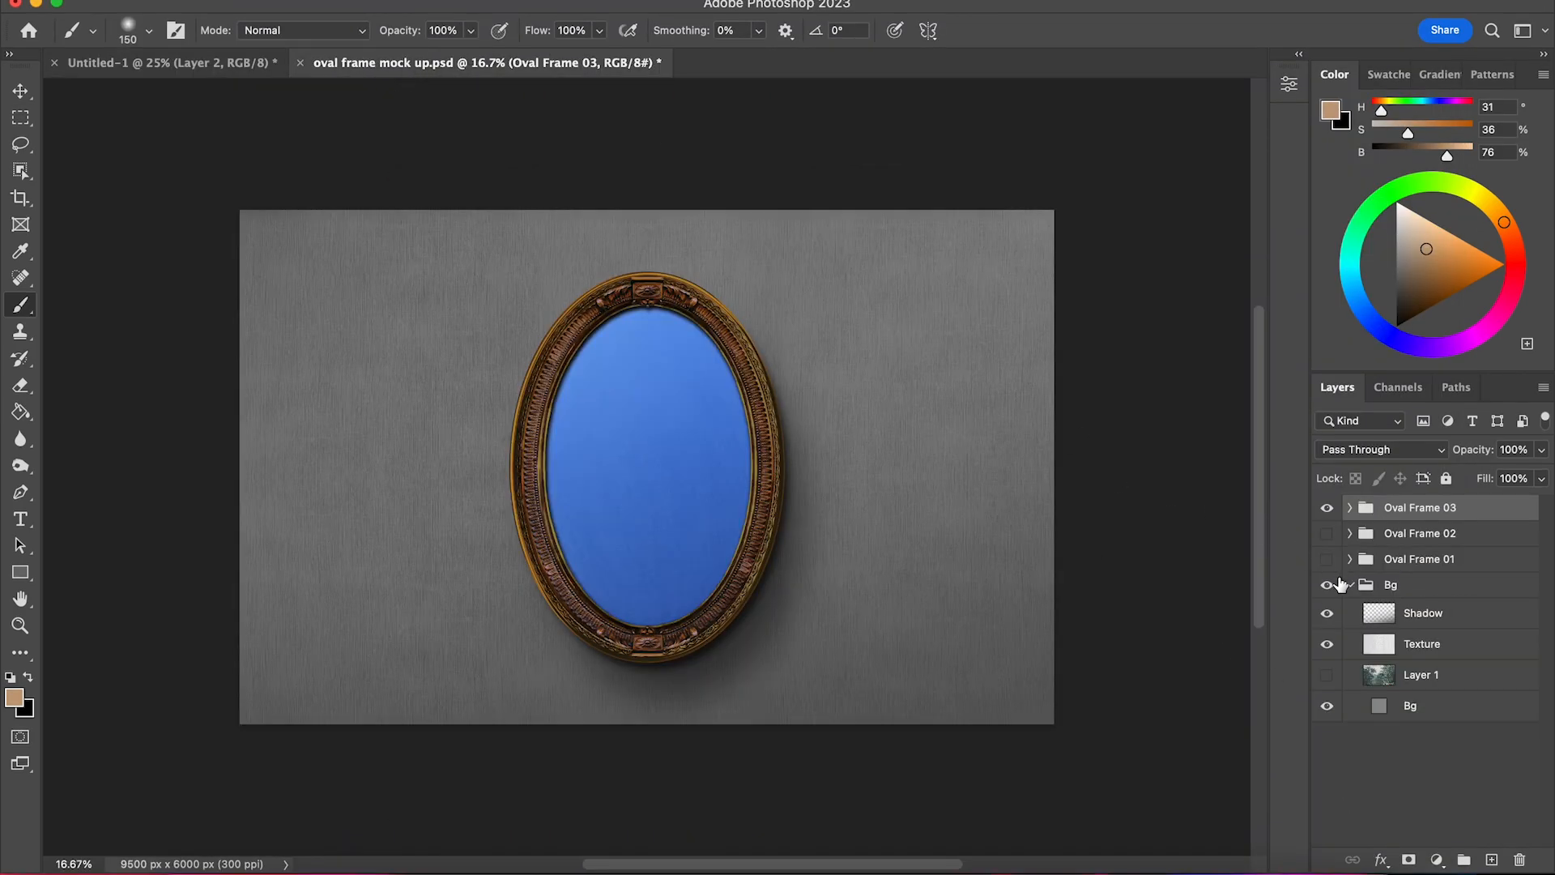
# Open the contents of the [YOUR IMAGE HERE] smart object nested in the Picture group of Oval Frame 03.
pyautogui.click(1349, 508)
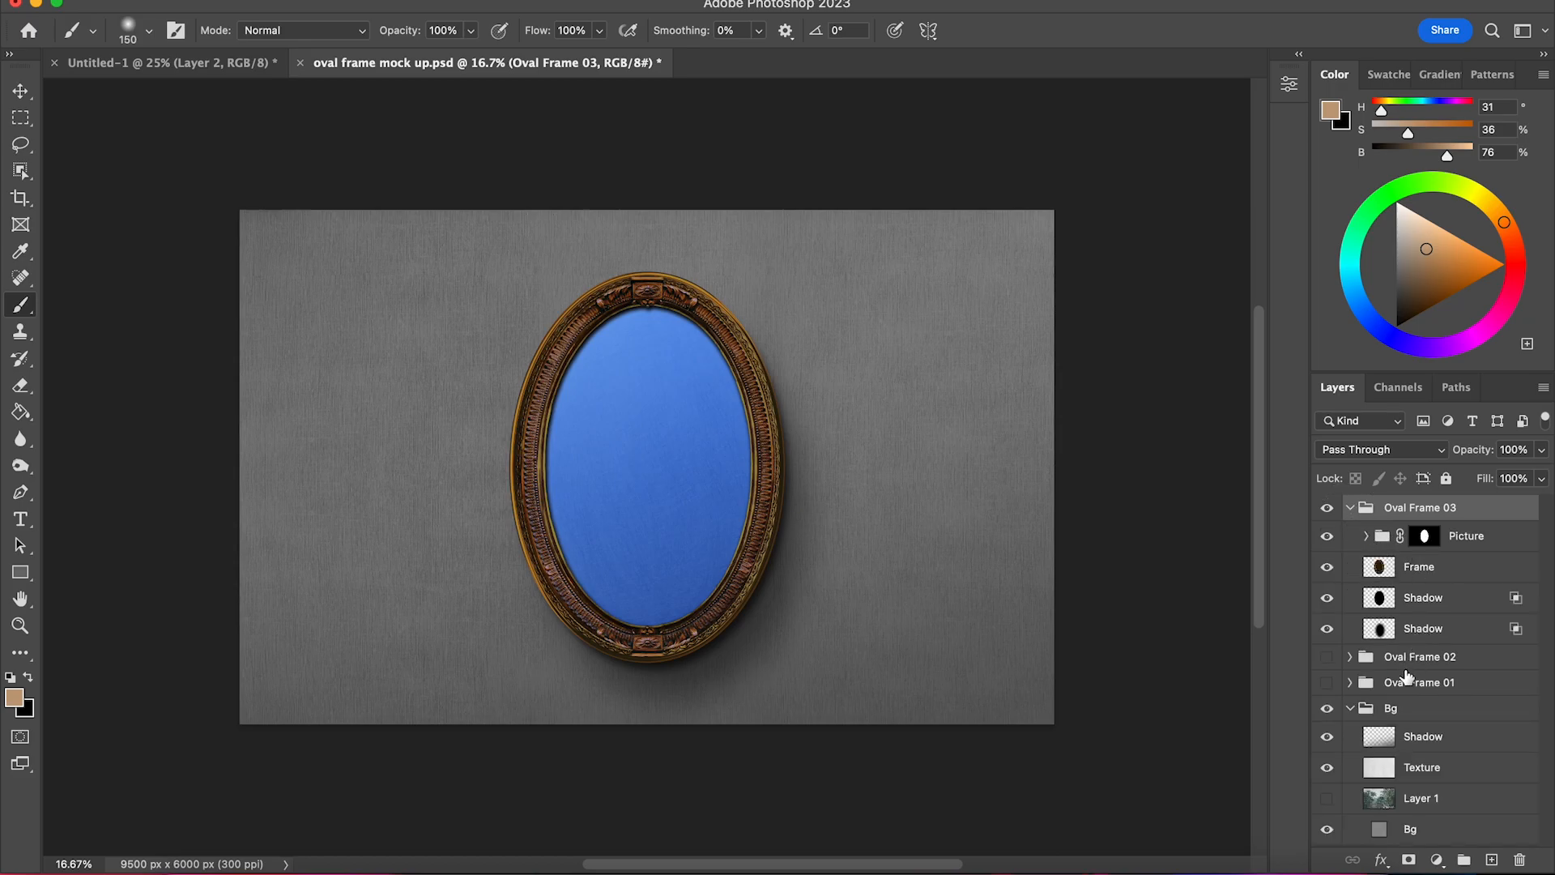
pyautogui.click(1366, 537)
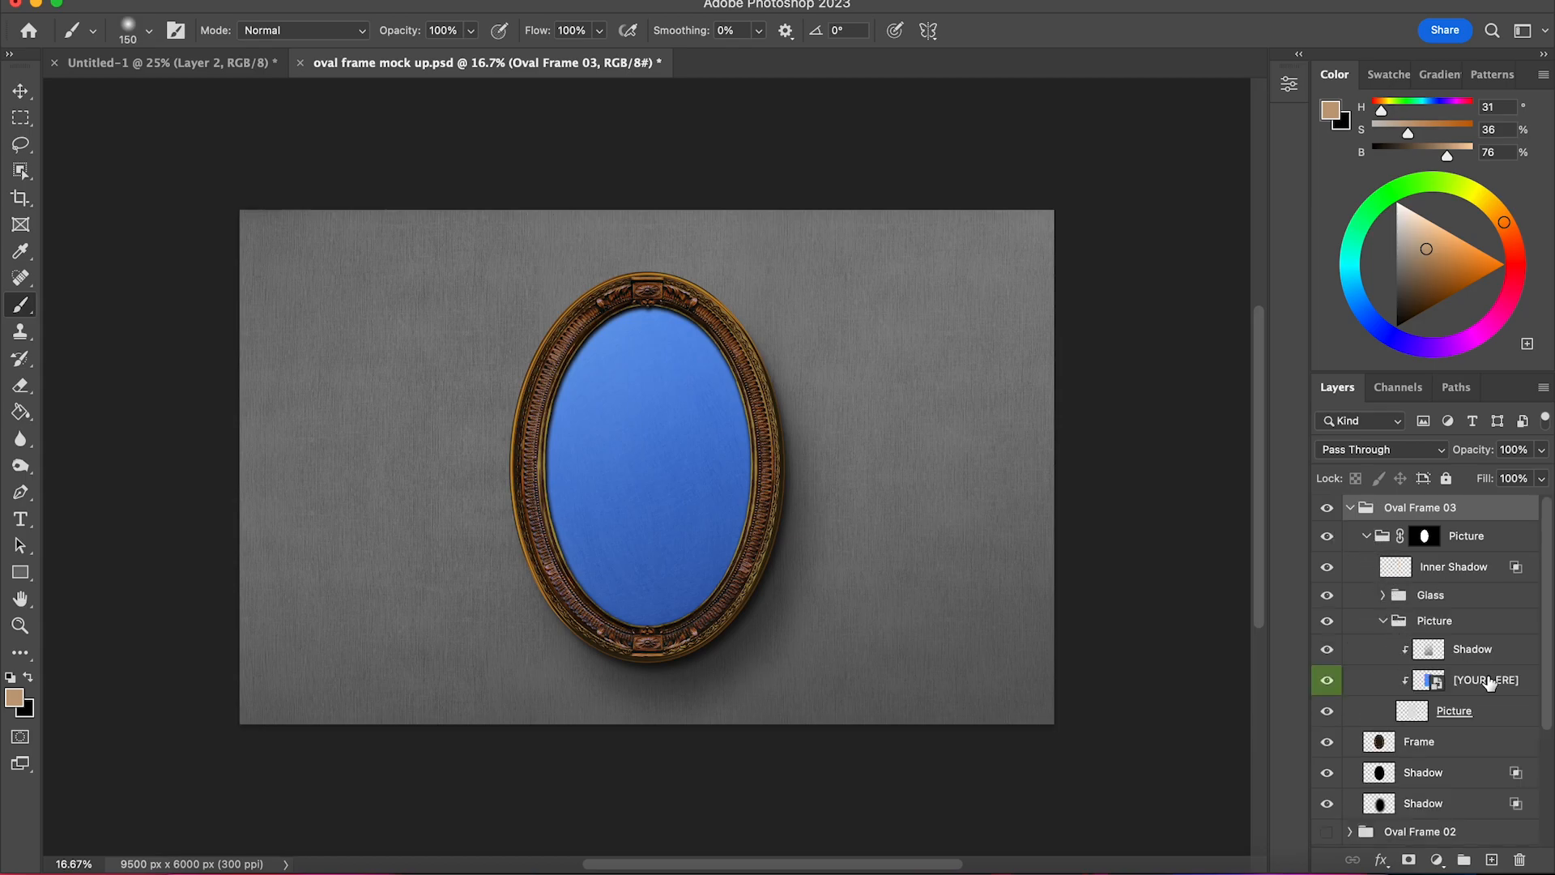
pyautogui.doubleClick(1429, 682)
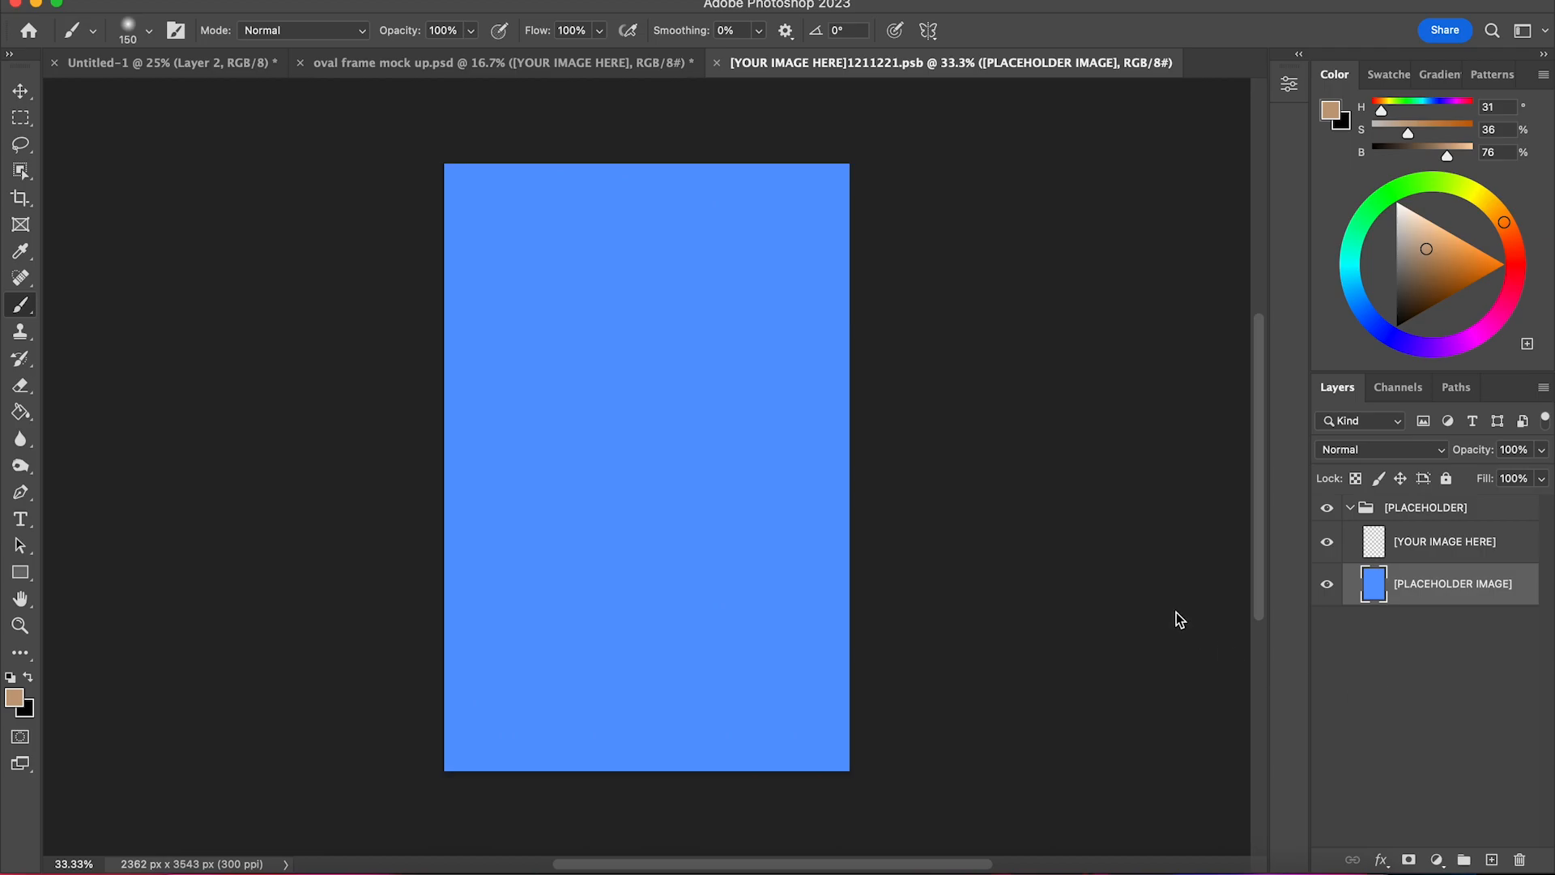
# Copy the merged corgi portrait from Untitled-1 into the smart object's document, directly above the [PLACEHOLDER IMAGE] layer.
pyautogui.click(180, 65)
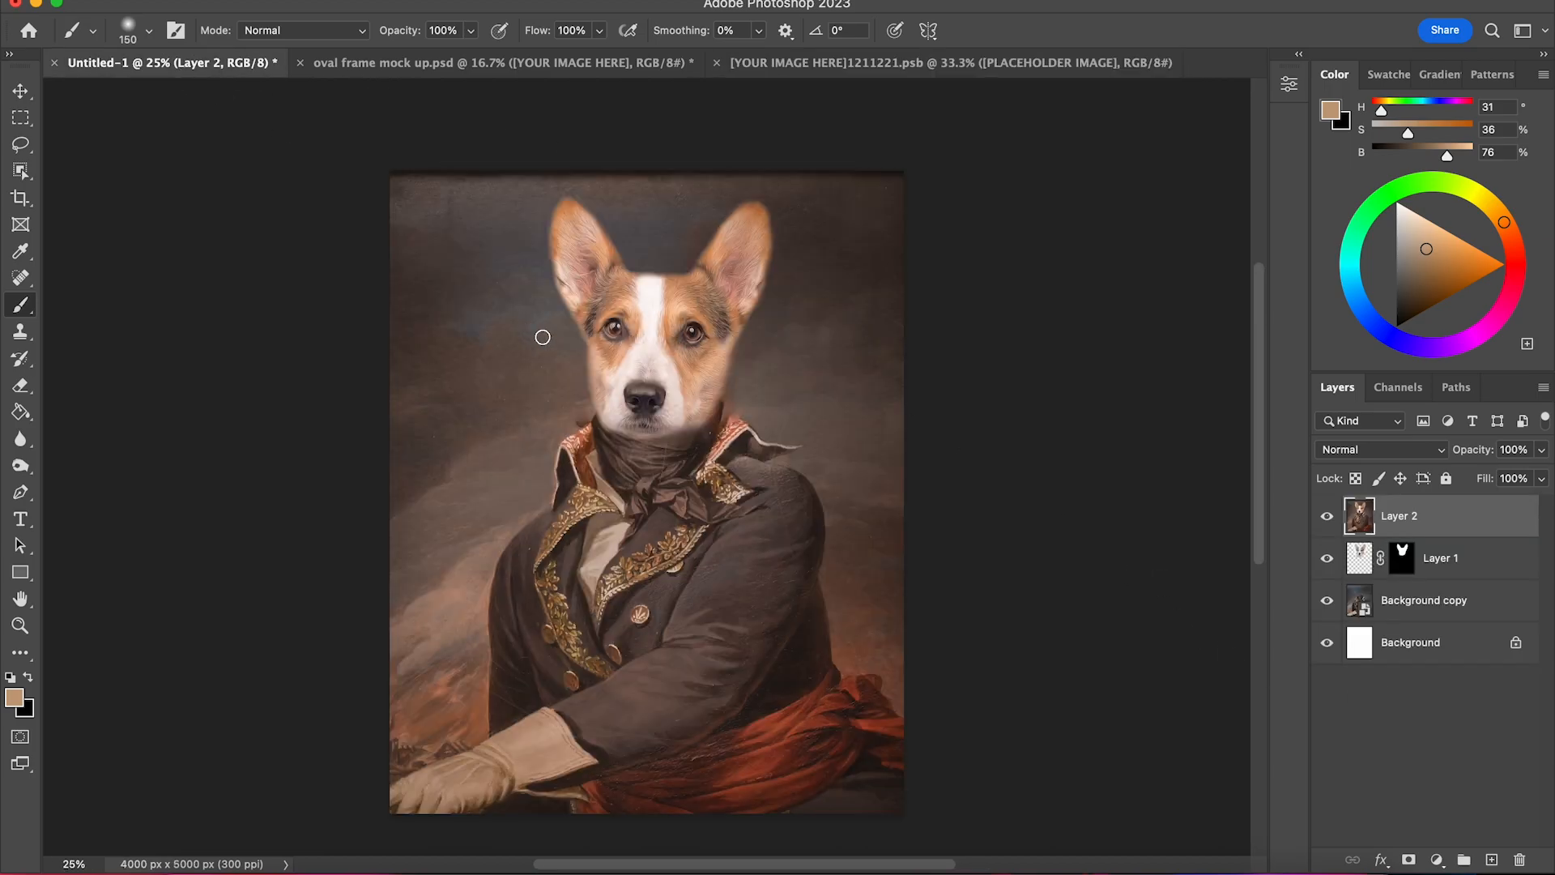
pyautogui.press('v')
pyautogui.moveTo(681, 405)
pyautogui.mouseDown()
pyautogui.moveTo(844, 70)
pyautogui.moveTo(670, 435)
pyautogui.mouseUp()
pyautogui.moveTo(711, 359); pyautogui.dragTo(670, 523)
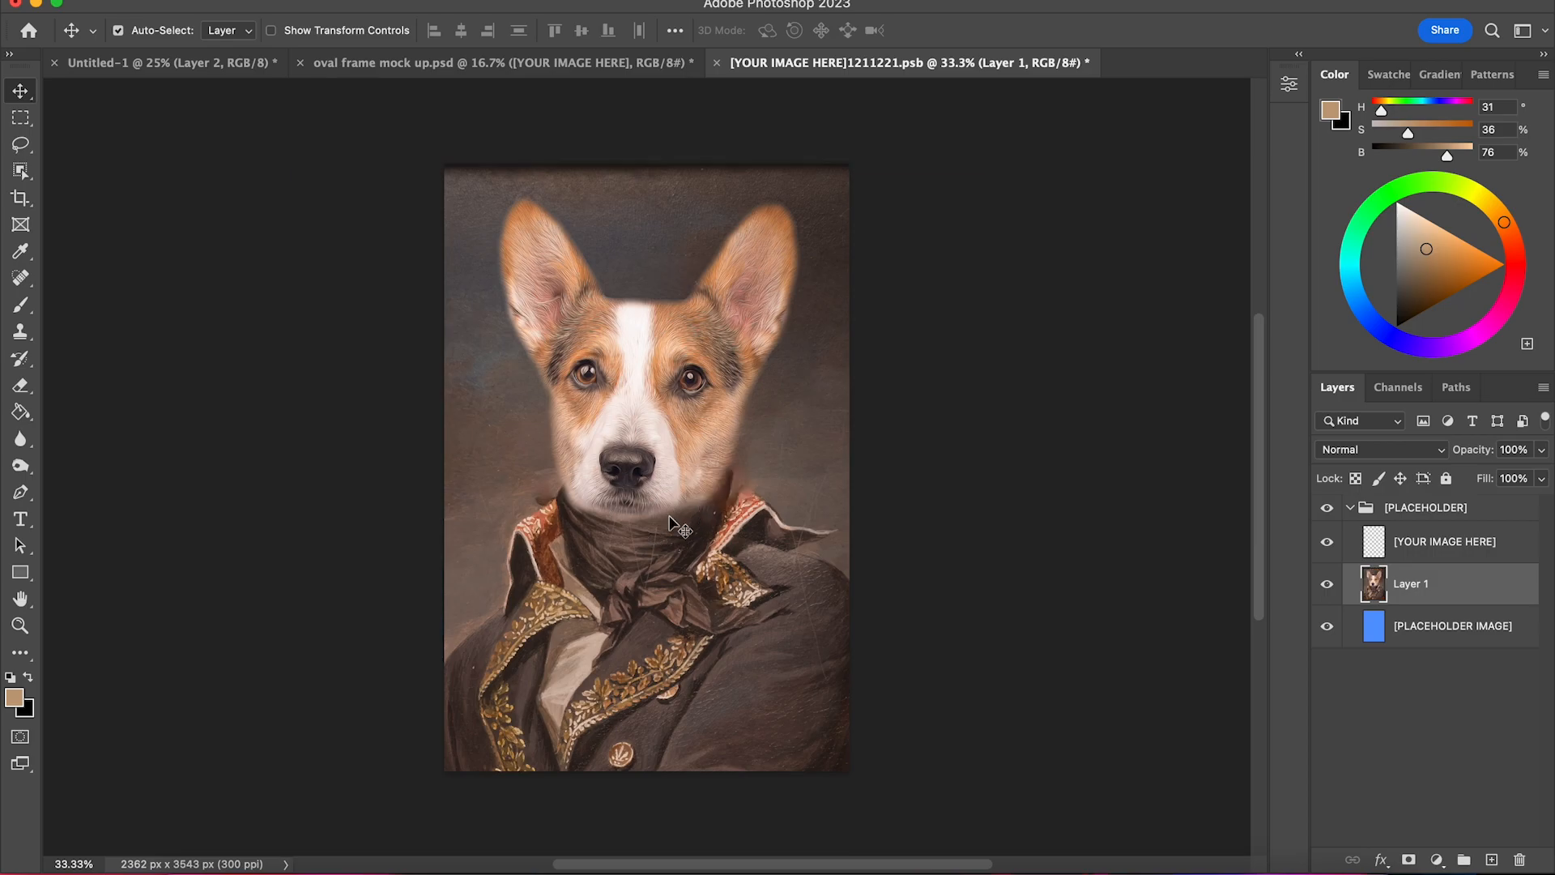
# Scale down the copied portrait and reposition it so the head and most of the torso fit the placeholder canvas.
pyautogui.hotkey('ctrl', 't')
pyautogui.moveTo(975, 594); pyautogui.dragTo(850, 594)
pyautogui.moveTo(717, 583); pyautogui.dragTo(795, 516)
pyautogui.press('Return')
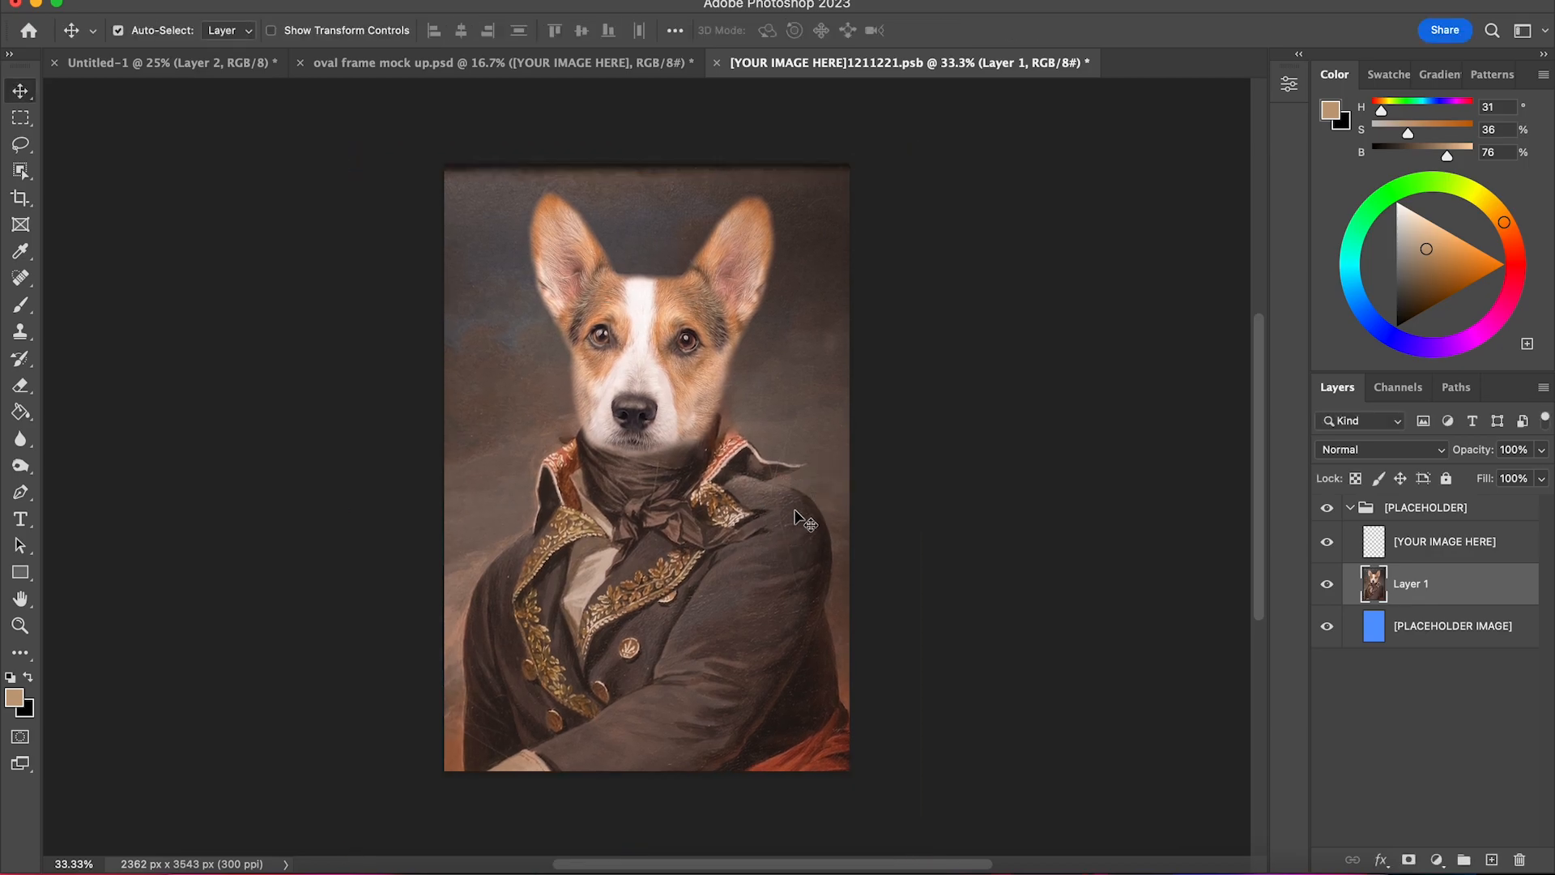
# Save and close the smart object's document, then return to the oval frame mockup.
pyautogui.press('super+w')
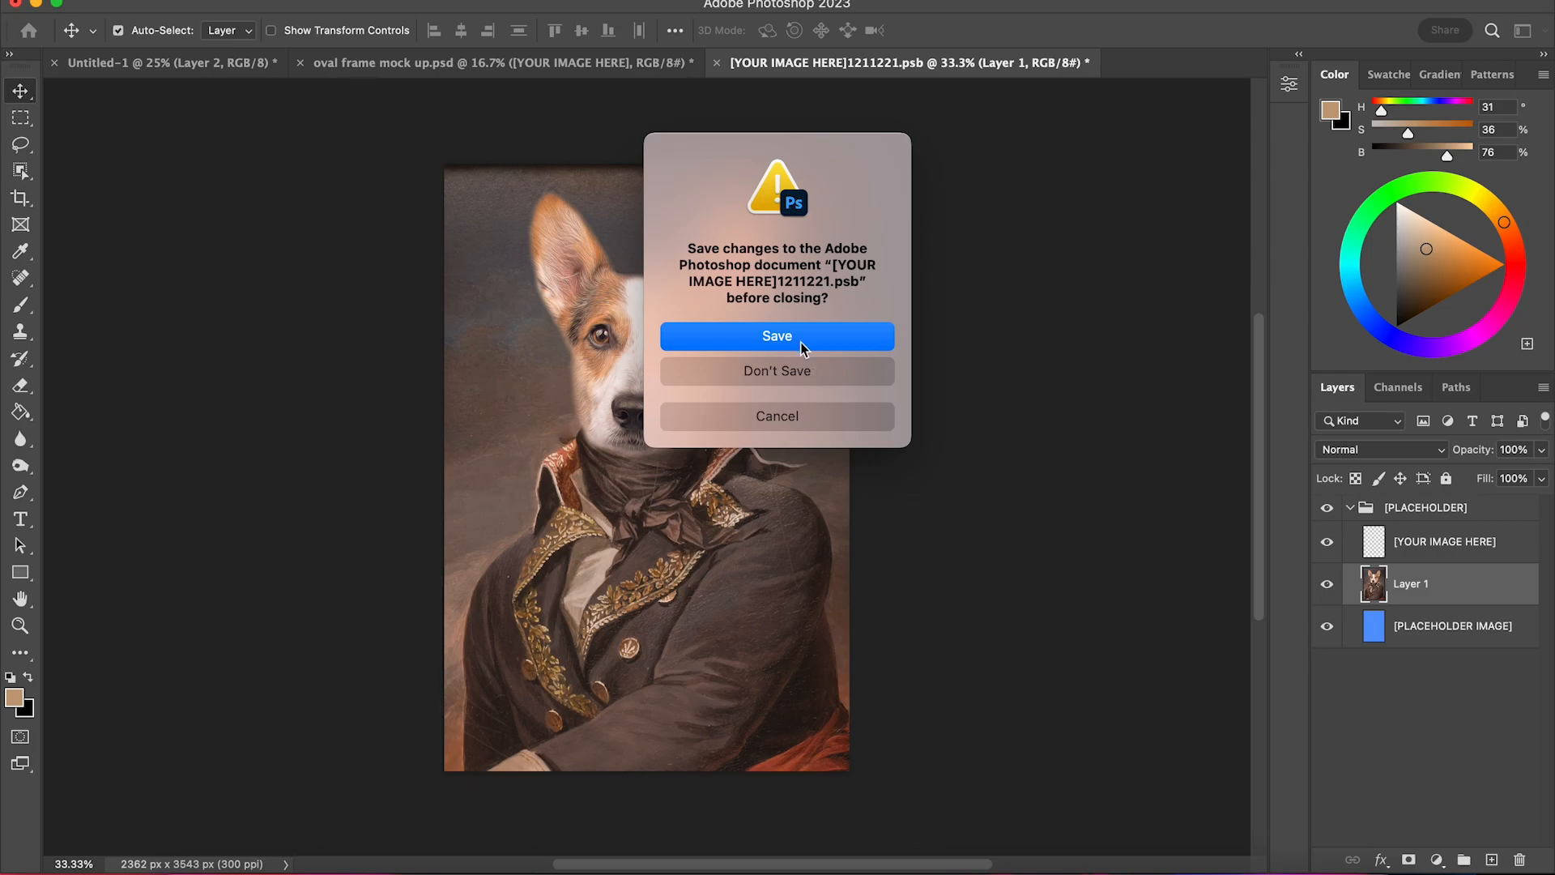
pyautogui.click(801, 347)
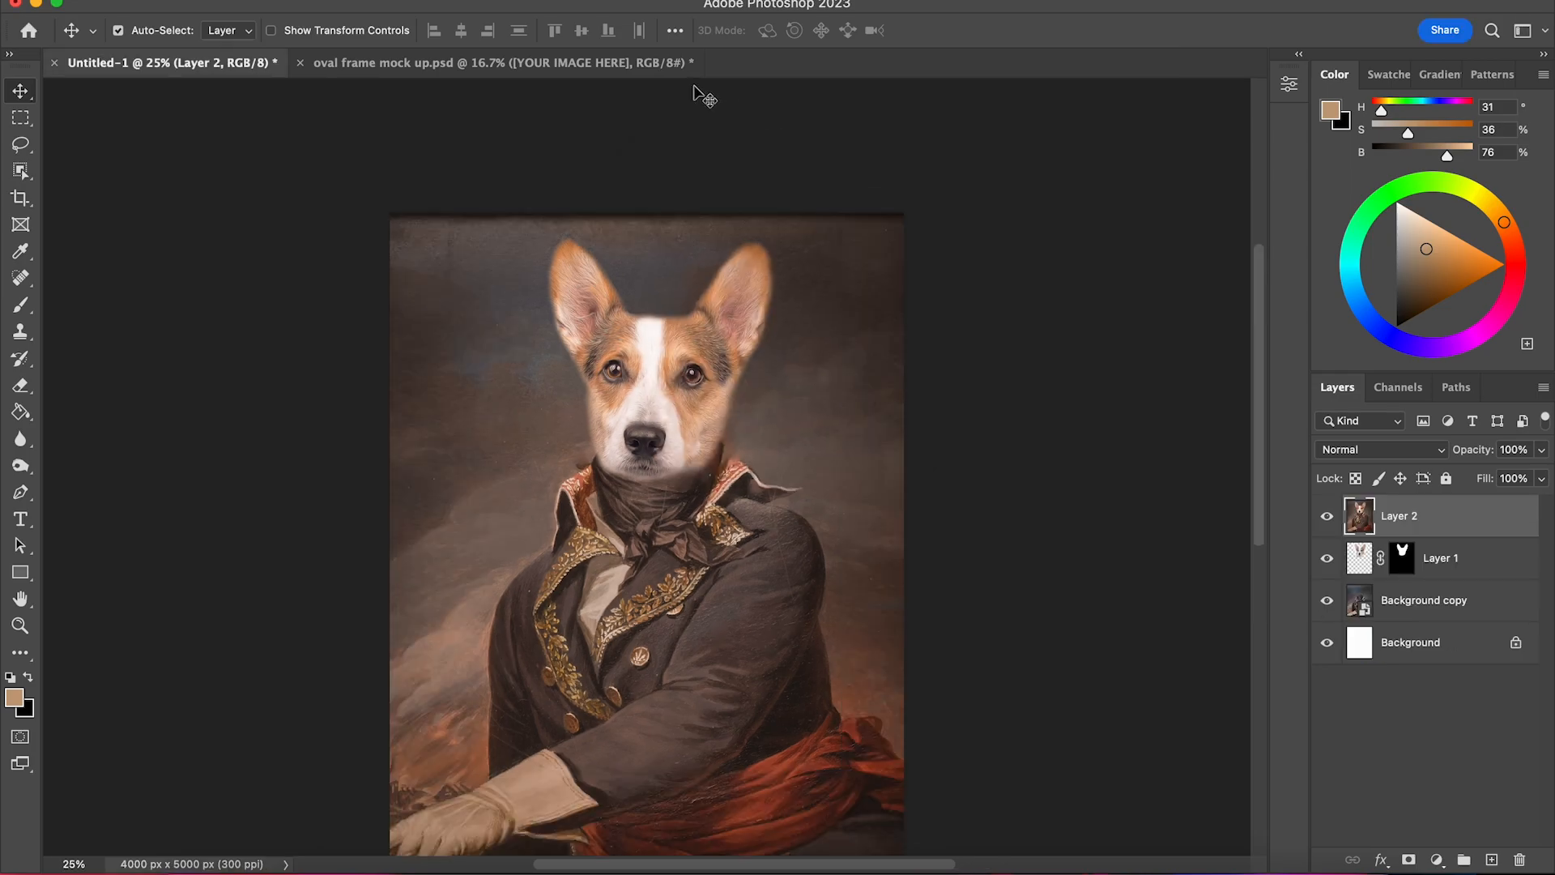
pyautogui.click(630, 65)
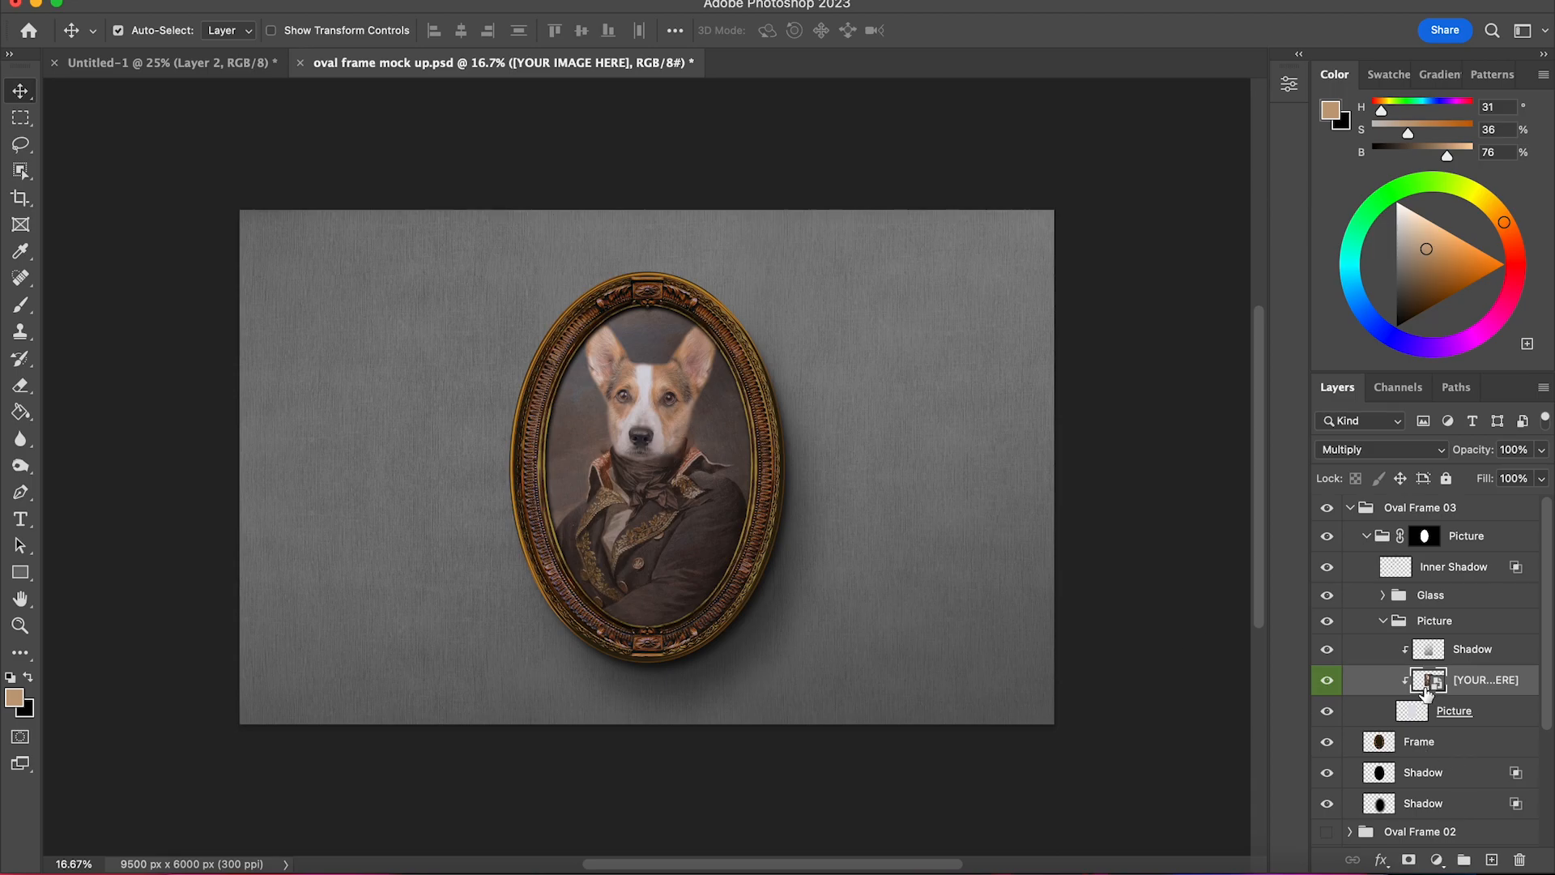
# Reopen the frame's image smart object, enlarge and reposition the portrait around the head and collar, and save it back to the mockup.
pyautogui.doubleClick(1425, 683)
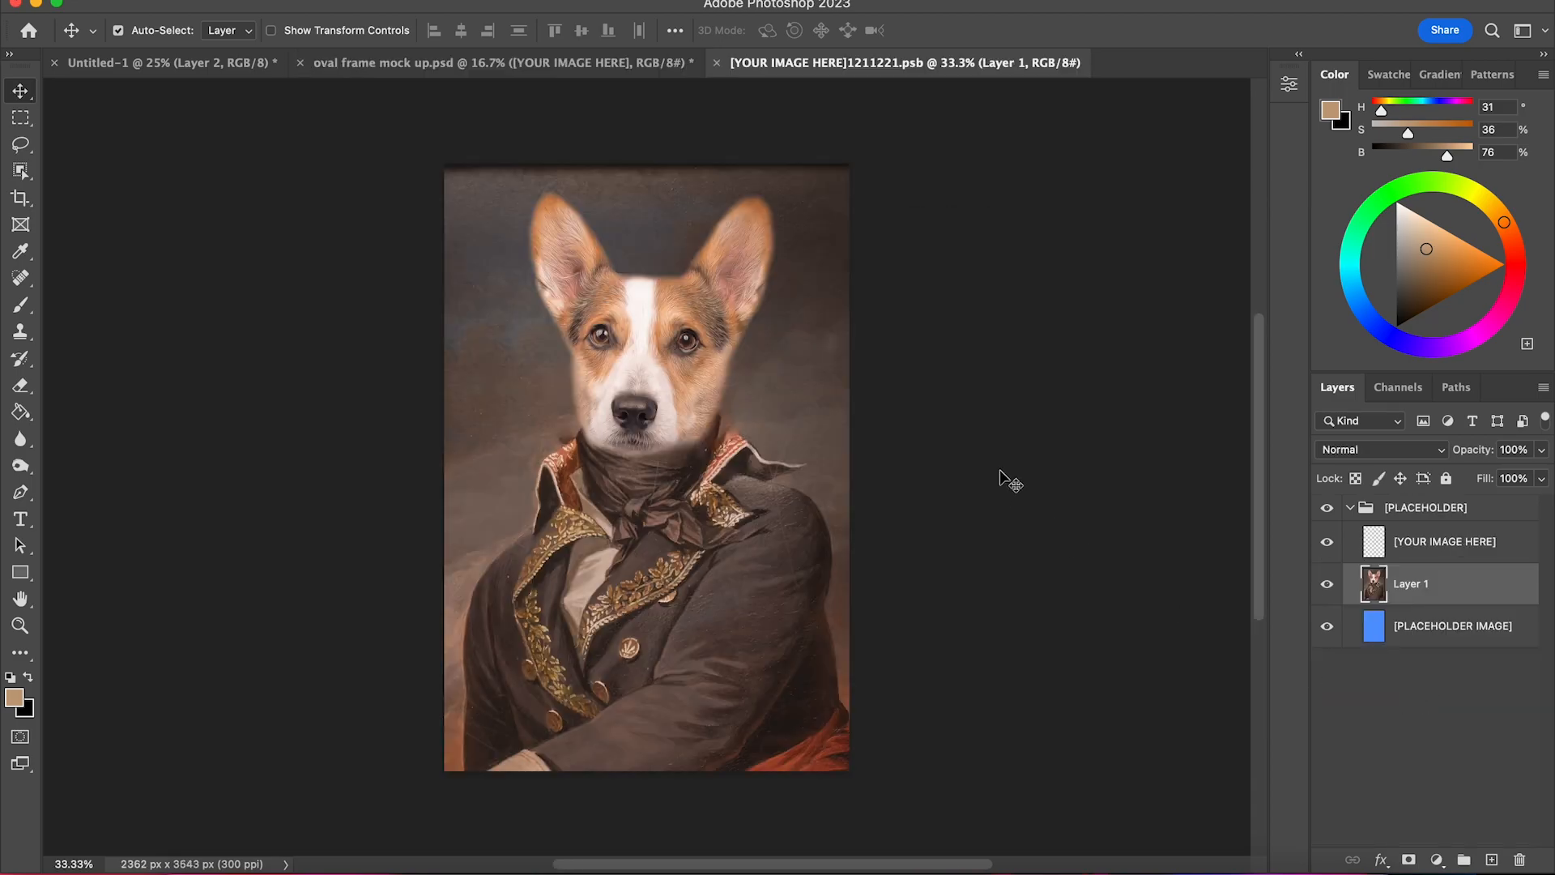
pyautogui.hotkey('ctrl', 't')
pyautogui.moveTo(917, 514); pyautogui.dragTo(996, 521)
pyautogui.moveTo(755, 495); pyautogui.dragTo(723, 543)
pyautogui.moveTo(315, 566); pyautogui.dragTo(276, 565)
pyautogui.moveTo(632, 504); pyautogui.dragTo(632, 532)
pyautogui.press('Return')
pyautogui.press('super+w')
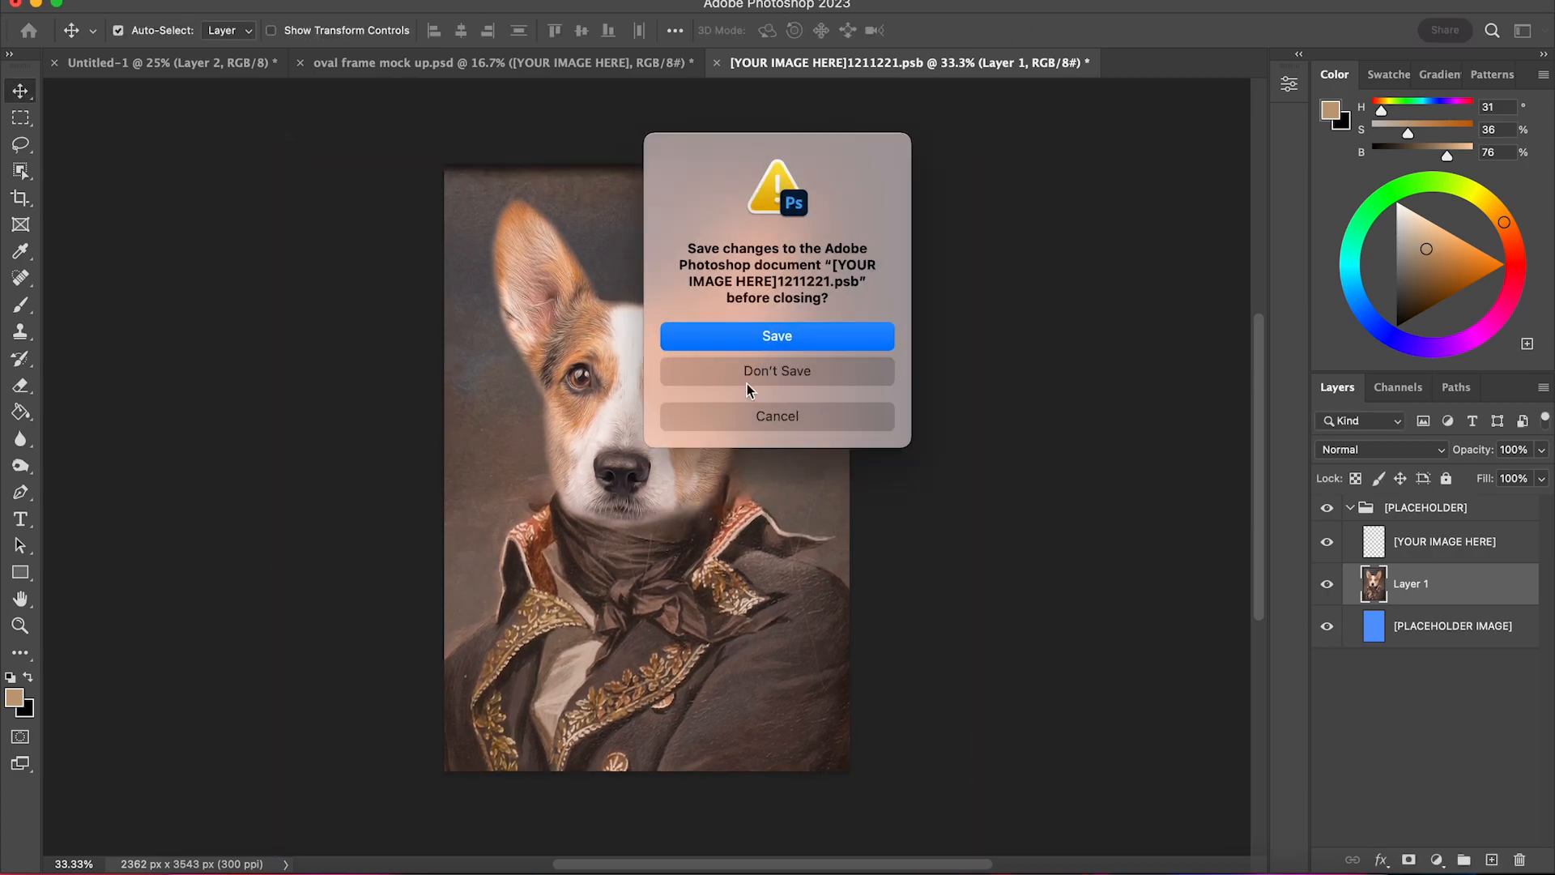
pyautogui.click(770, 337)
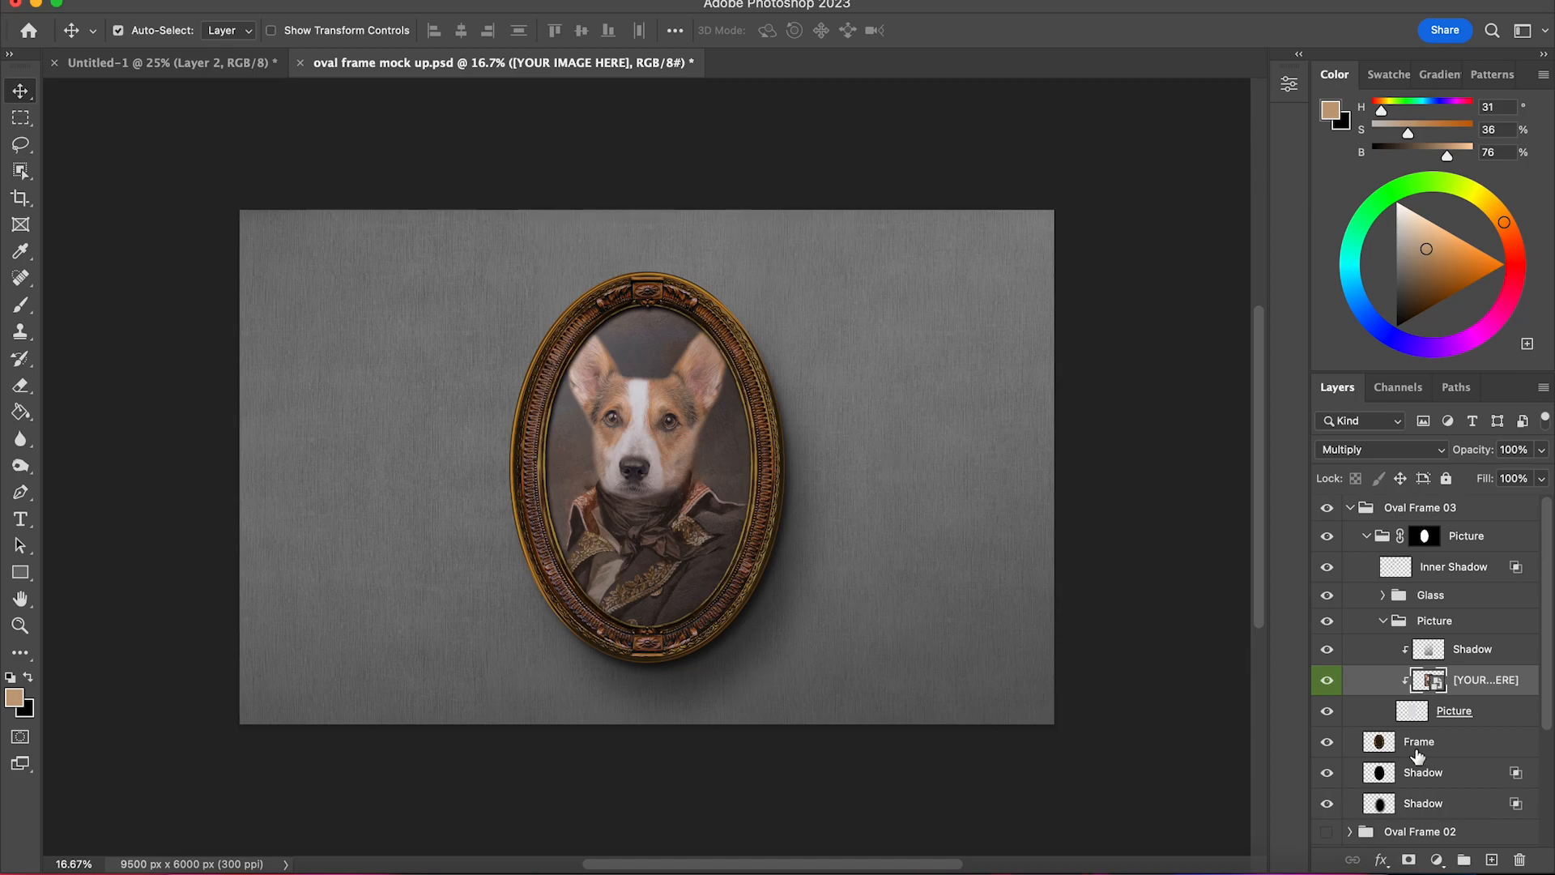
# Show the jungle scene on Layer 1 of the Bg group as the wall background, and expand the Oval Frame 03 group.
pyautogui.click(1350, 507)
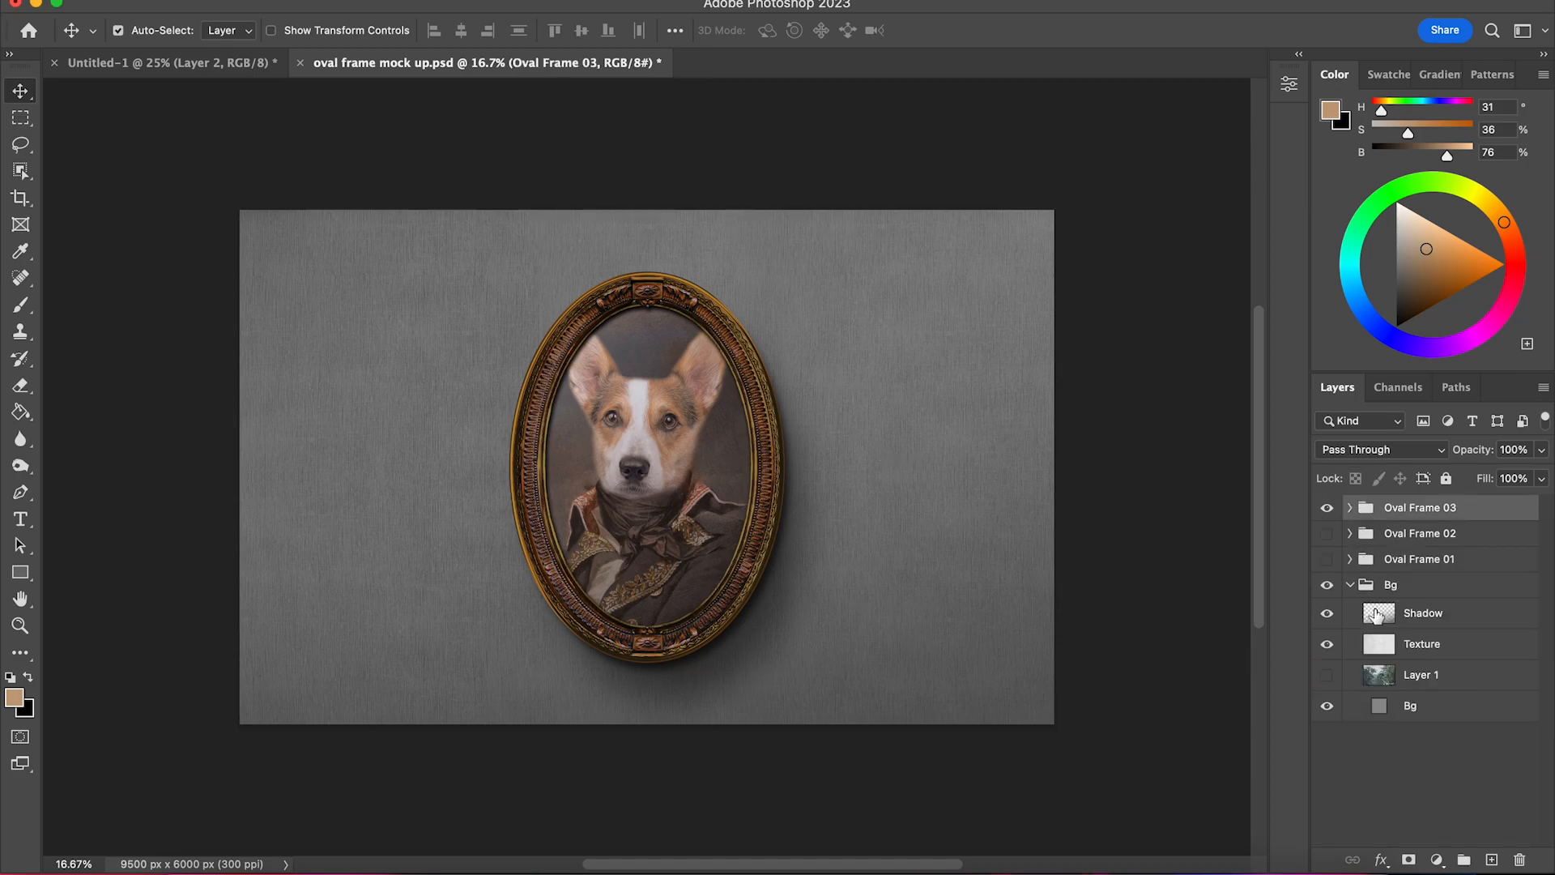
pyautogui.click(1327, 676)
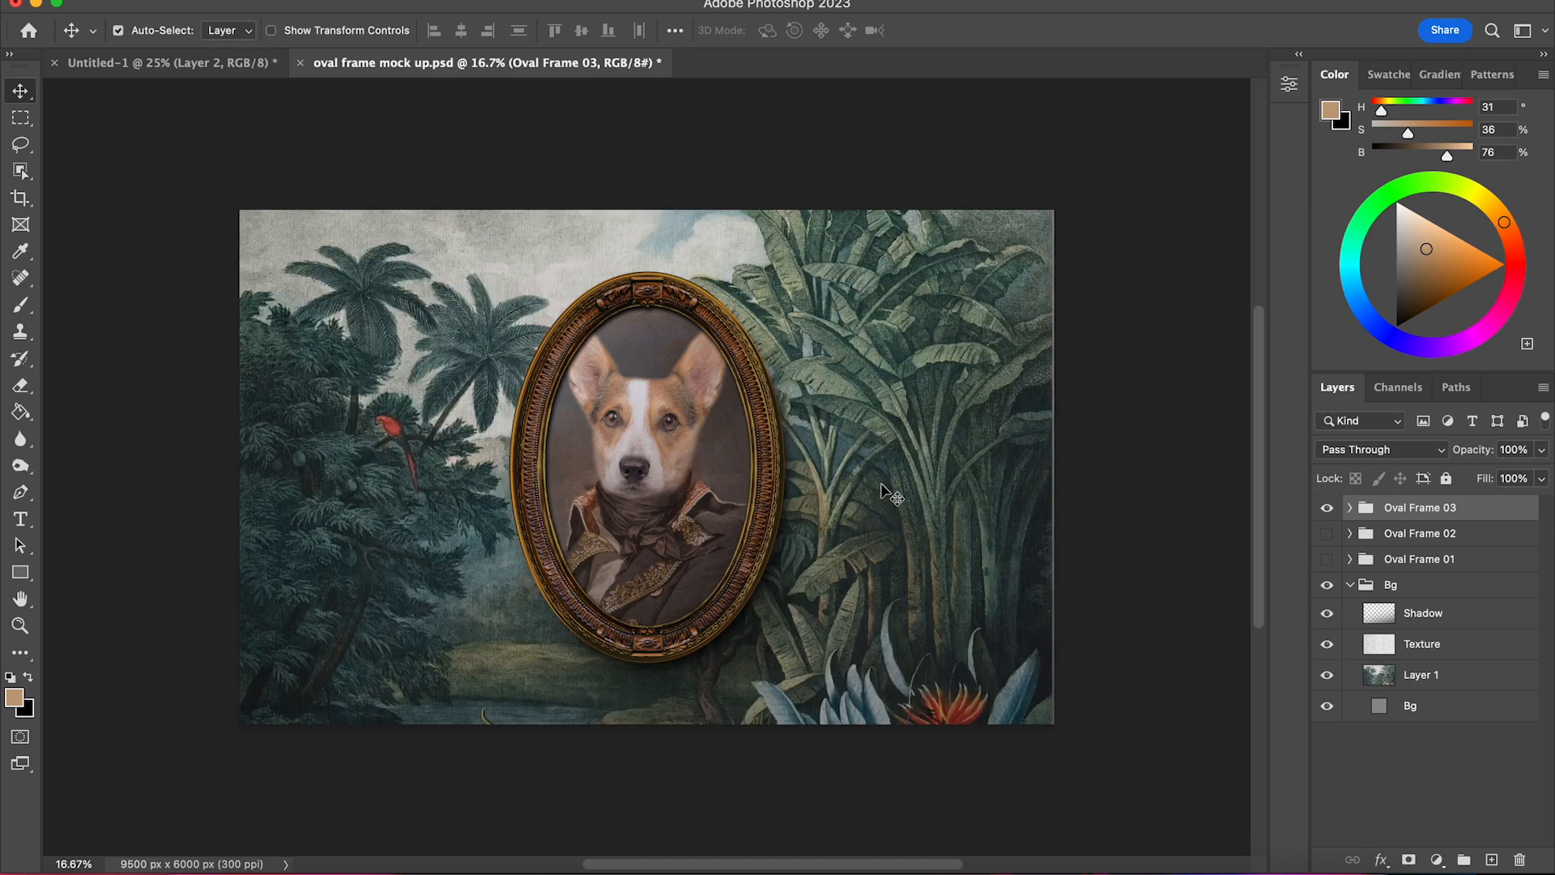
pyautogui.click(1350, 508)
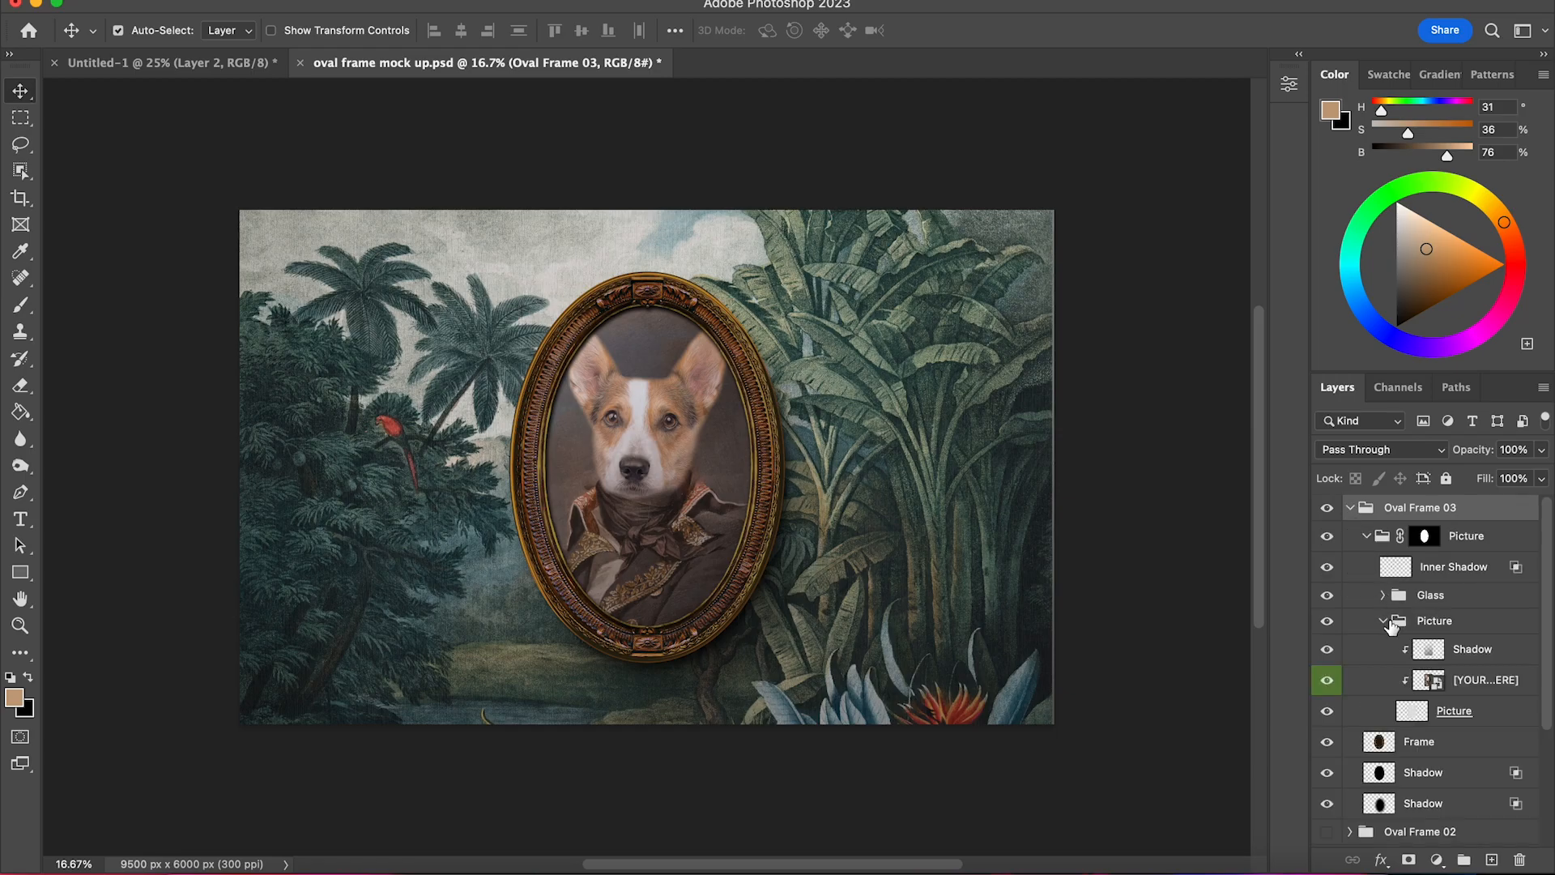